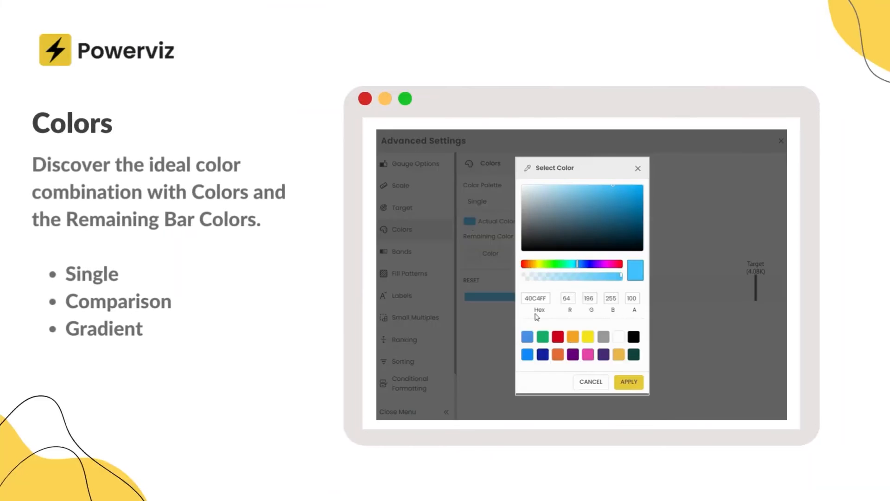
# Set the gauge's single actual color to orange and apply the change.
pyautogui.click(573, 337)
pyautogui.click(628, 381)
pyautogui.click(570, 284)
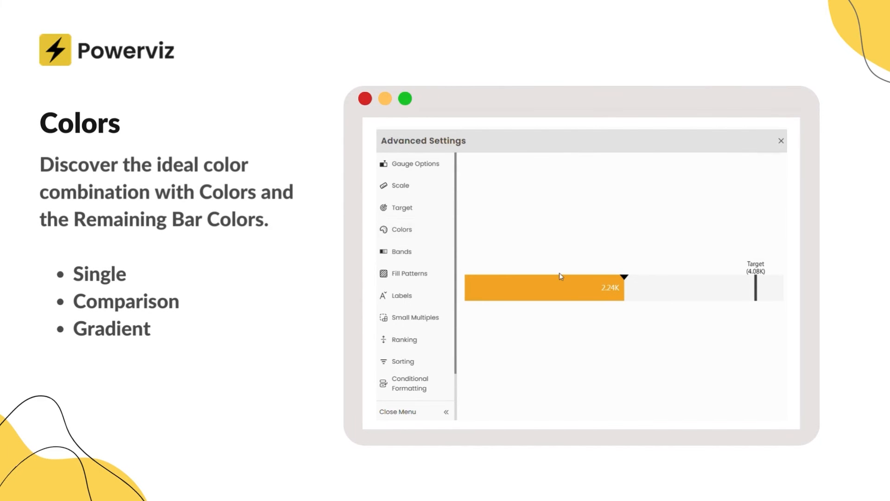
# Switch the gauge's color palette to Comparison and apply it.
pyautogui.click(429, 229)
pyautogui.click(487, 201)
pyautogui.click(490, 234)
pyautogui.click(572, 312)
# Switch the color palette to Gradient with a turquoise minimum color and apply it to the gauge.
pyautogui.click(424, 230)
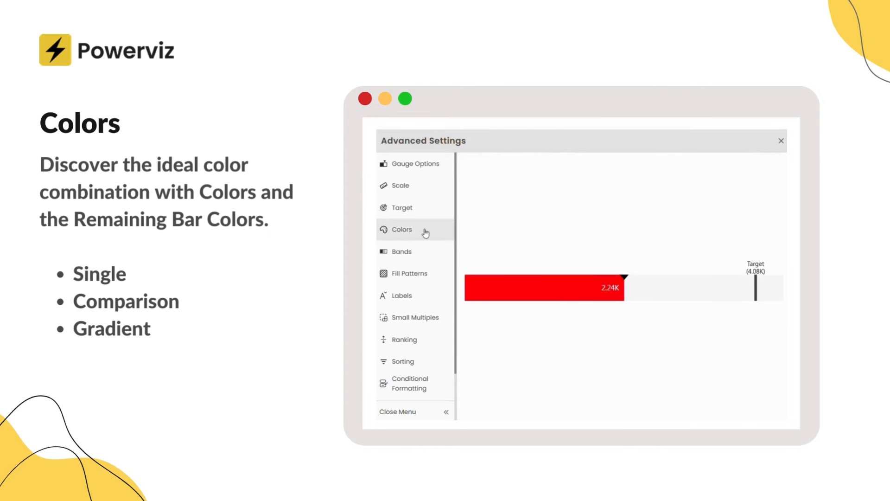
pyautogui.click(487, 200)
pyautogui.click(485, 246)
pyautogui.click(492, 246)
pyautogui.click(571, 264)
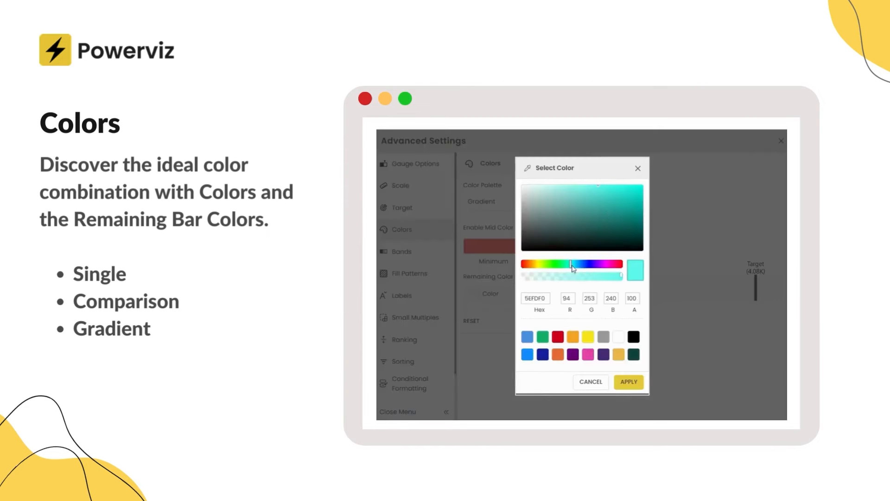
pyautogui.click(625, 190)
pyautogui.click(630, 380)
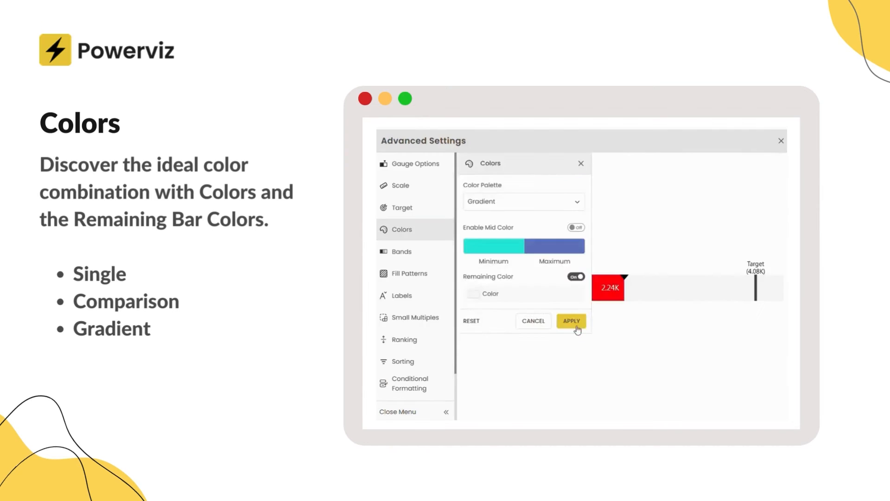
pyautogui.click(572, 320)
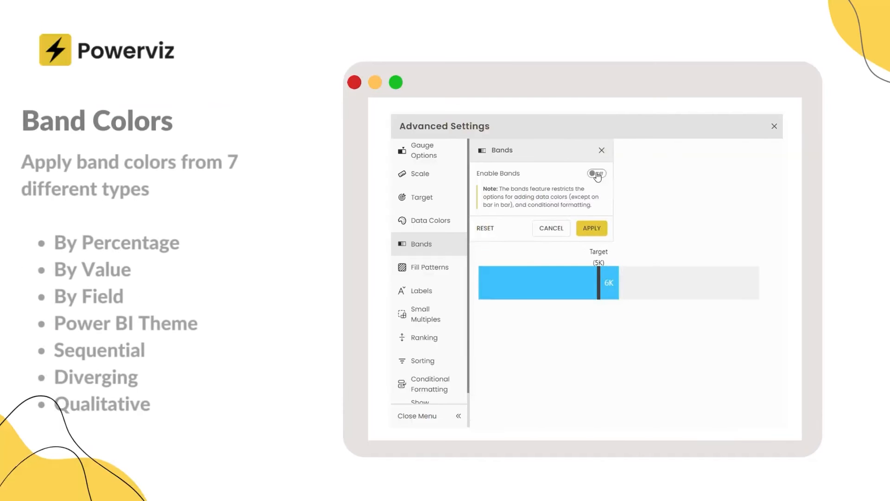
# Enable bands on the gauge and apply the By Value color palette to them.
pyautogui.click(597, 173)
pyautogui.click(625, 407)
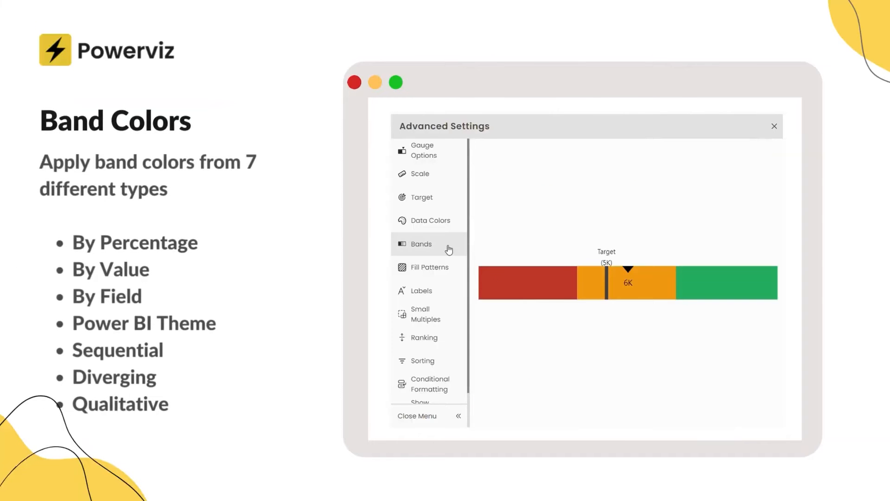
pyautogui.click(454, 244)
pyautogui.click(517, 237)
pyautogui.click(512, 279)
pyautogui.click(629, 407)
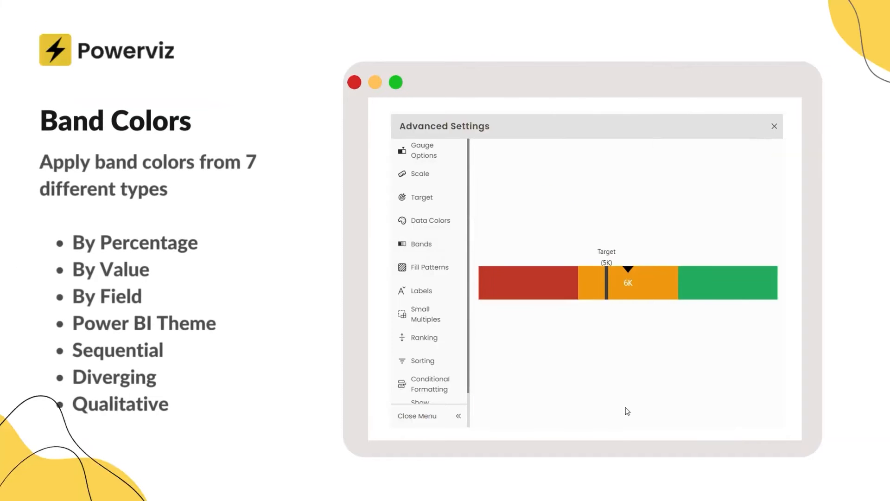
# Change the bands' color palette to By Field and choose a field for Band 1.
pyautogui.click(418, 244)
pyautogui.click(556, 237)
pyautogui.click(515, 290)
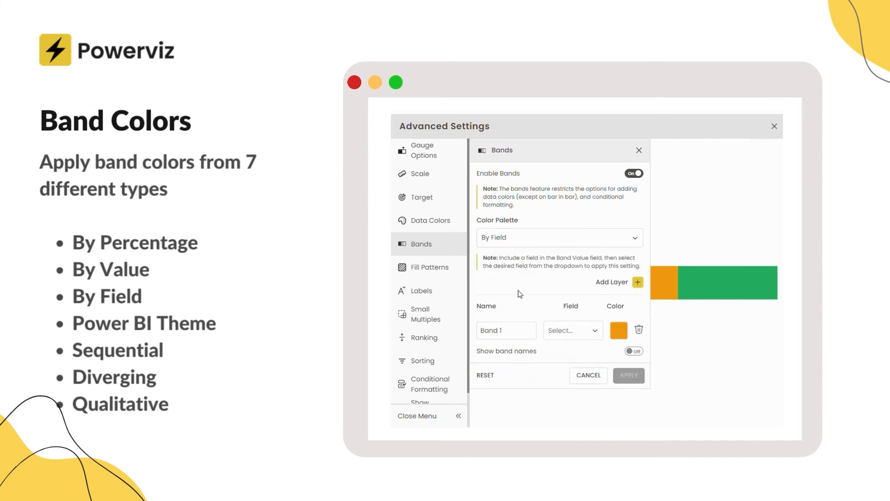
pyautogui.click(570, 330)
pyautogui.click(570, 348)
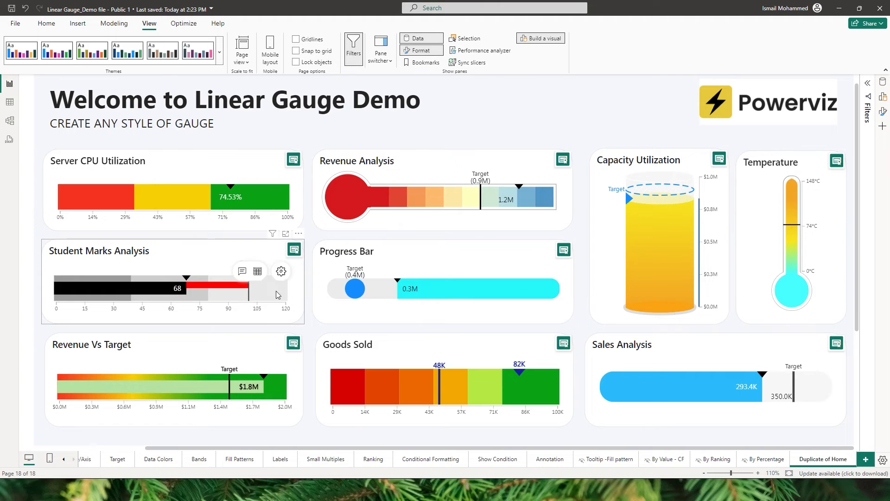
# Add the Powerviz Linear Gauge visual to the blank report page and resize it.
pyautogui.moveTo(253, 283)
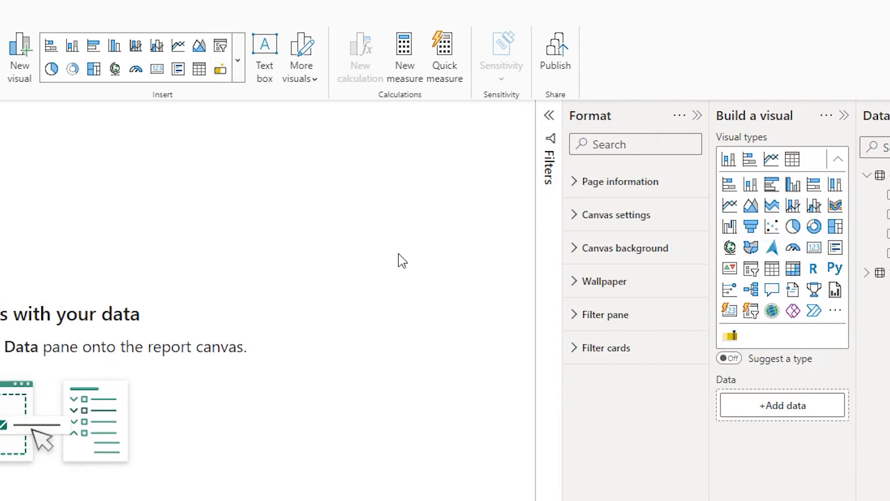
pyautogui.click(727, 336)
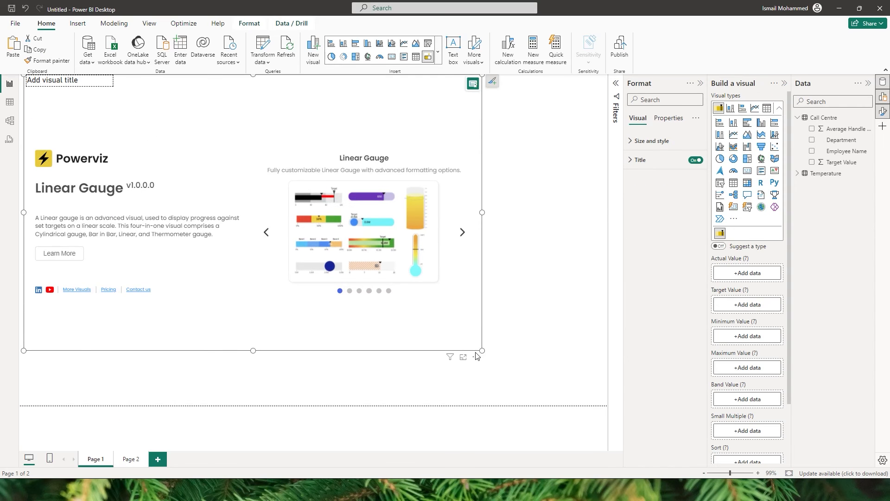
pyautogui.moveTo(479, 354); pyautogui.dragTo(539, 366)
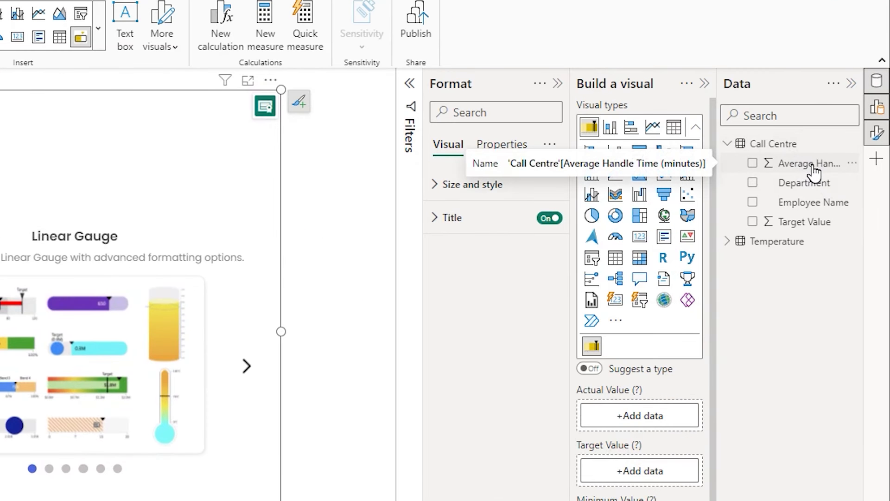
# Assign Average Handle Time (minutes) as the gauge's actual value and Target Value as its target value.
pyautogui.moveTo(814, 172); pyautogui.dragTo(646, 428)
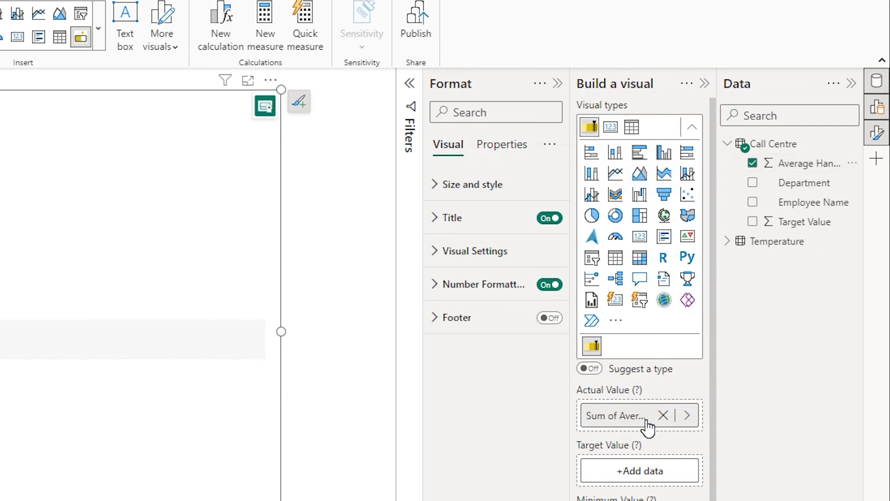
pyautogui.moveTo(810, 224); pyautogui.dragTo(648, 479)
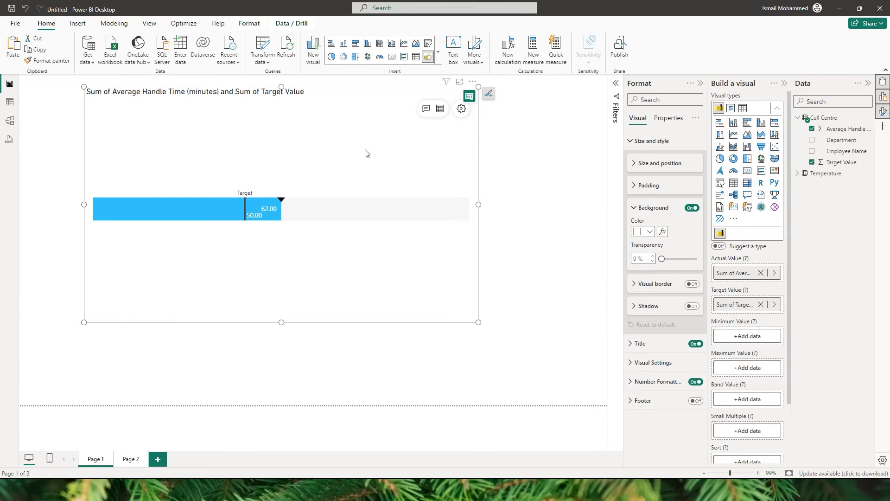
# Apply the Rounded Corners template to the gauge through its advanced settings.
pyautogui.click(461, 110)
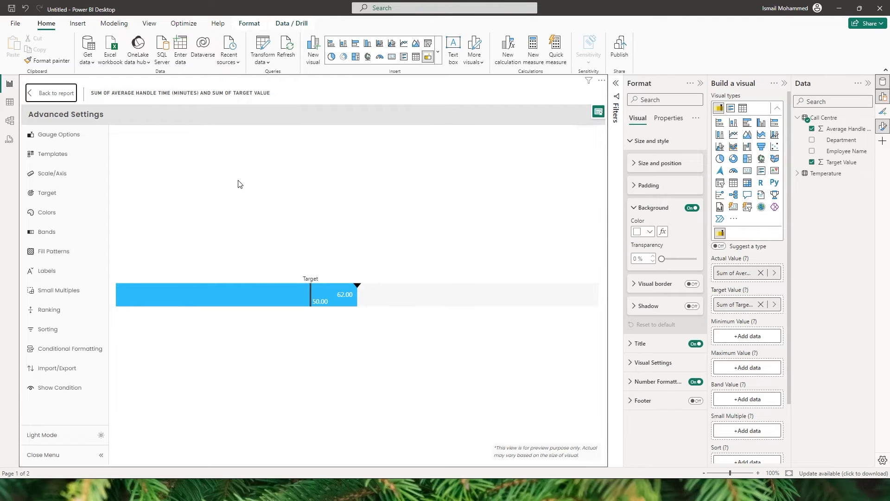
pyautogui.click(65, 140)
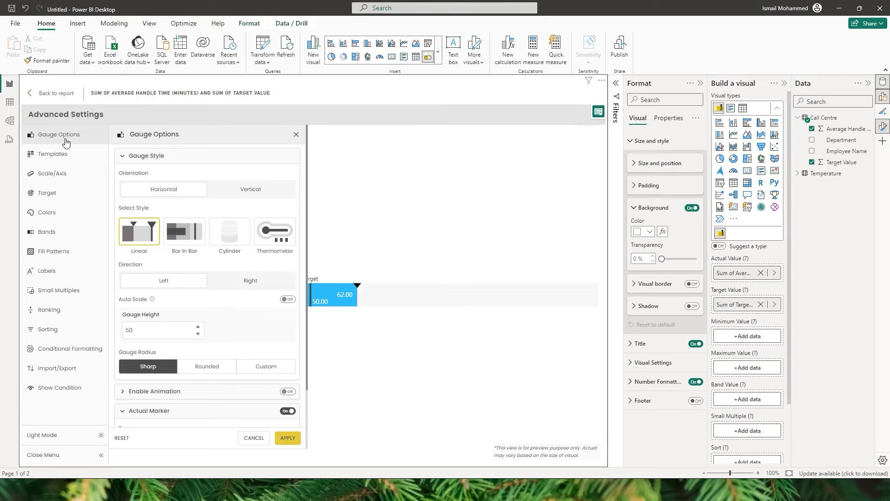
pyautogui.click(54, 155)
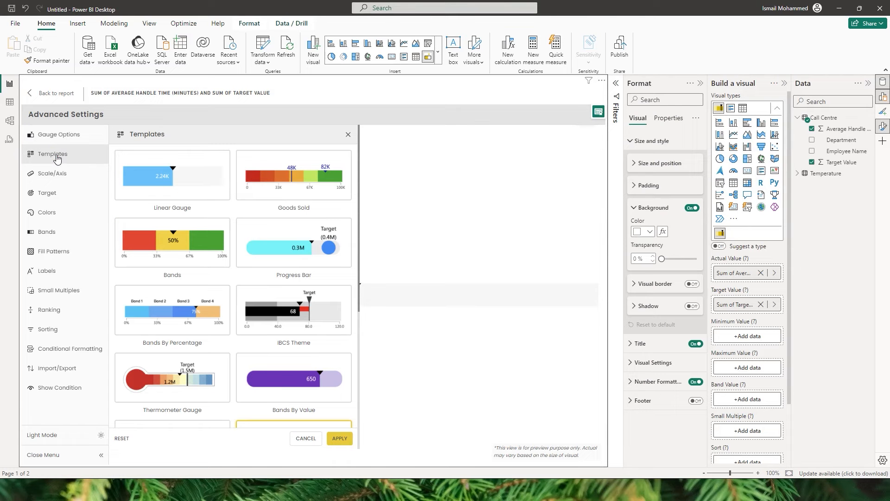
pyautogui.click(360, 130)
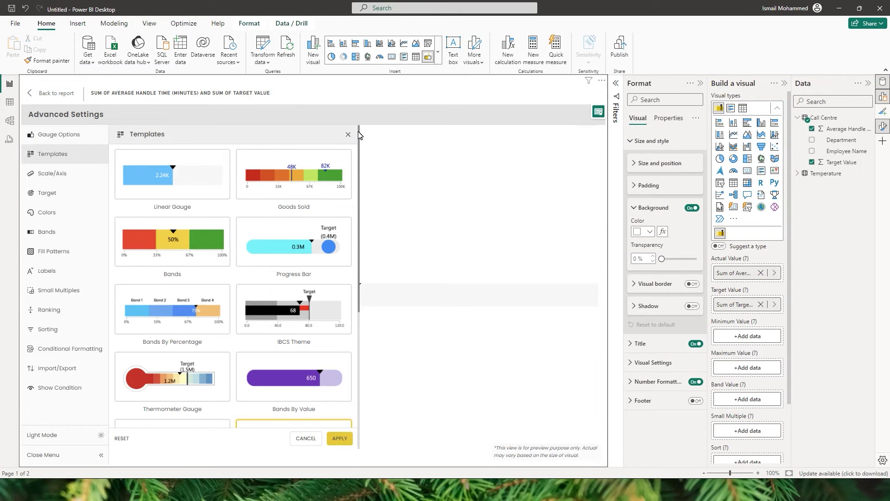
pyautogui.moveTo(360, 135); pyautogui.dragTo(362, 302)
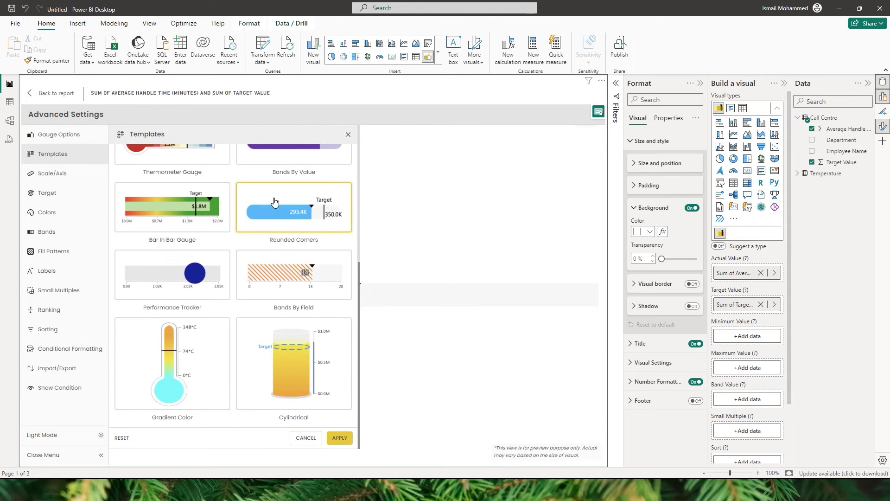
pyautogui.click(343, 440)
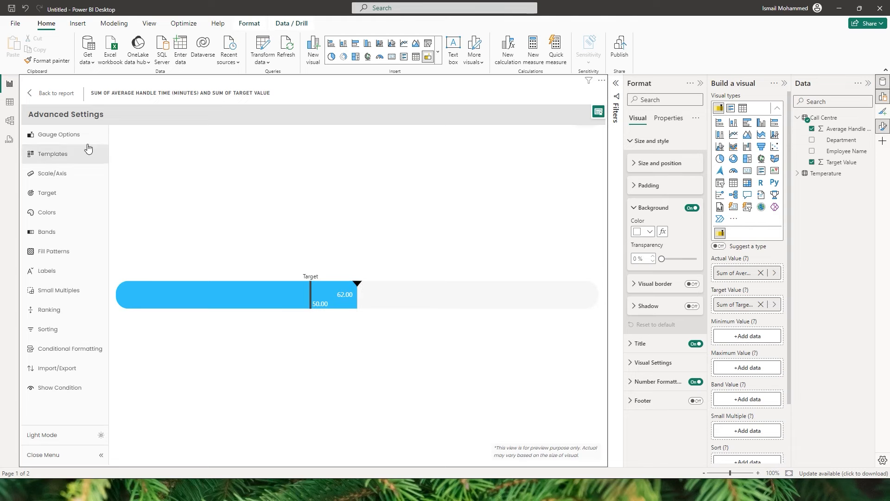
# Change the linear gauge's orientation to vertical and apply it.
pyautogui.click(73, 136)
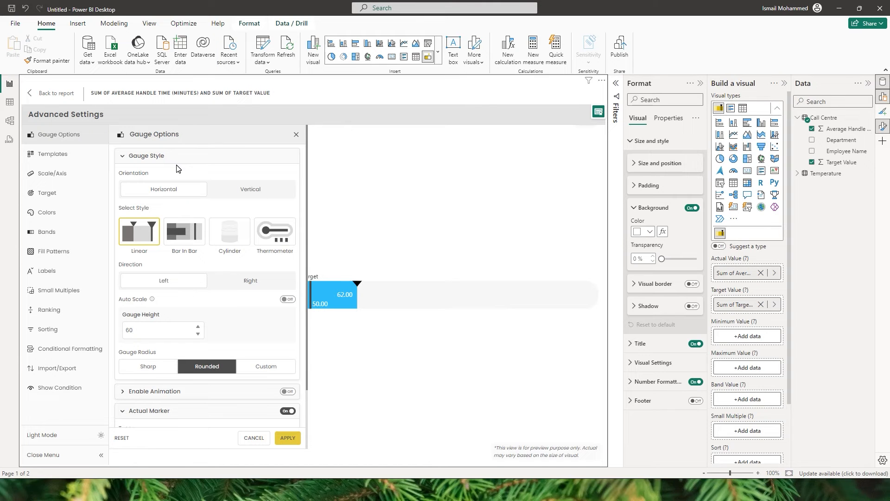
pyautogui.click(254, 191)
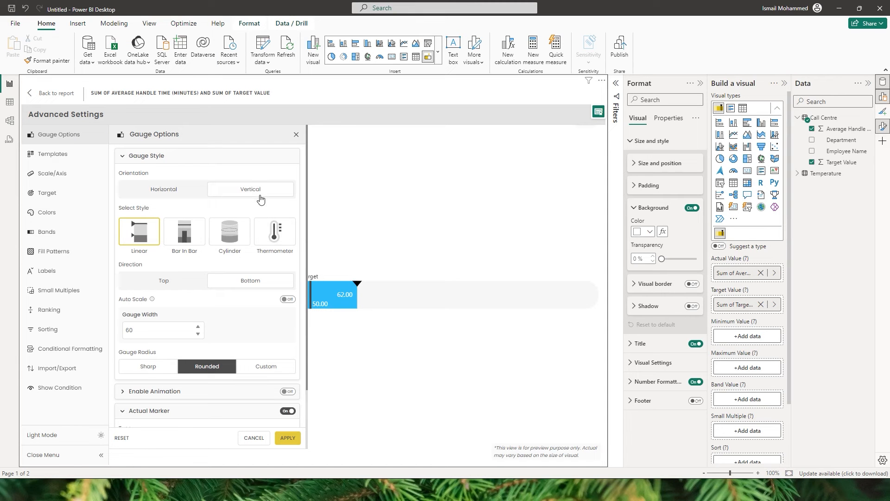
pyautogui.click(292, 438)
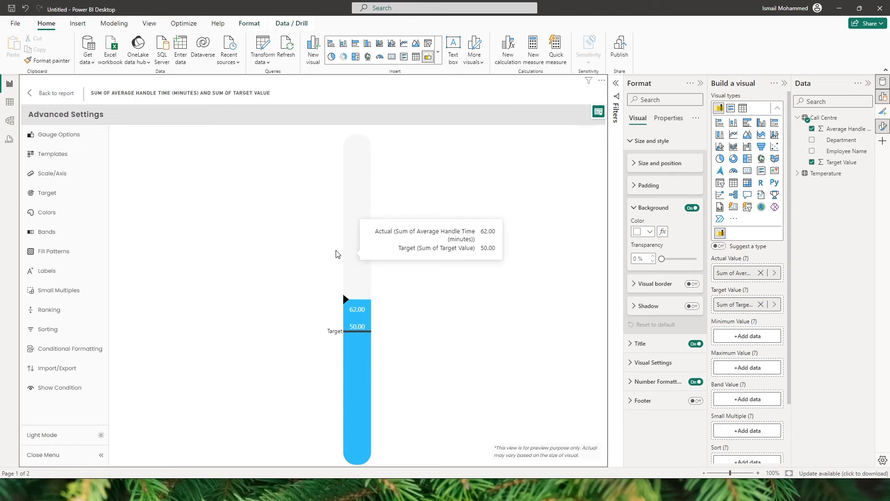
# Return the gauge to horizontal orientation and apply the Bar In Bar style.
pyautogui.click(36, 143)
pyautogui.click(179, 194)
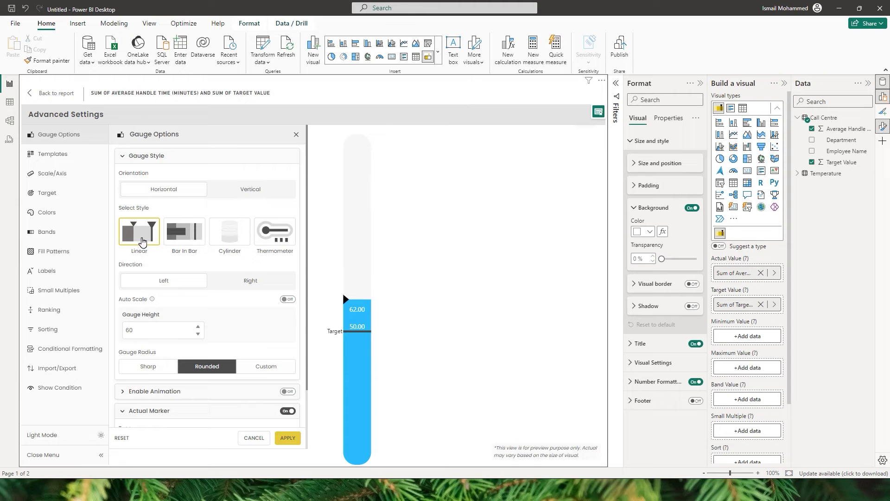
pyautogui.click(190, 232)
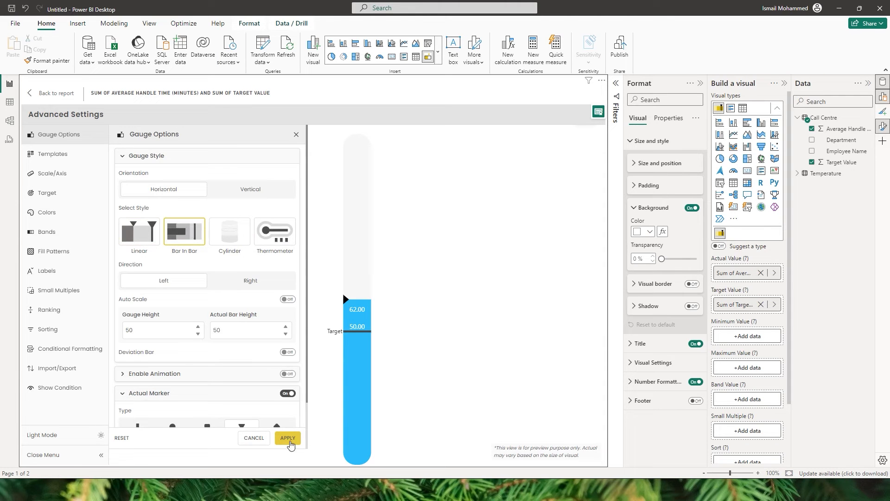
pyautogui.click(287, 437)
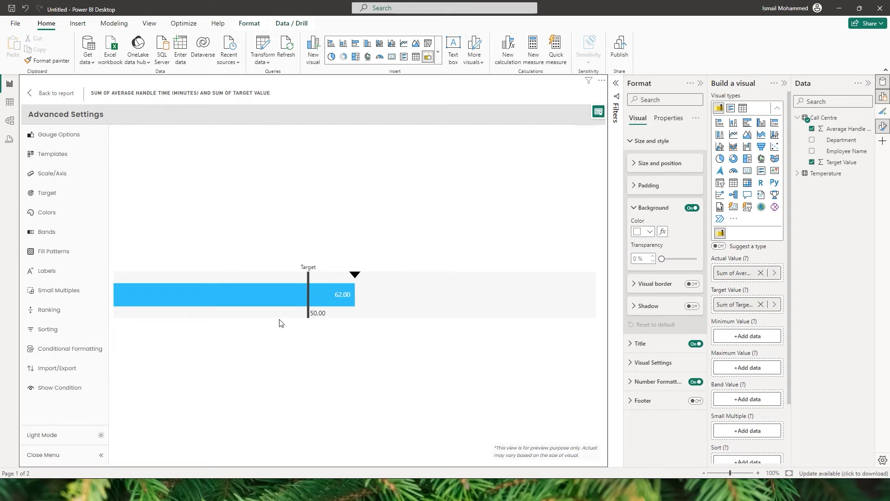
# Apply the Thermometer style to the gauge in horizontal orientation.
pyautogui.click(57, 134)
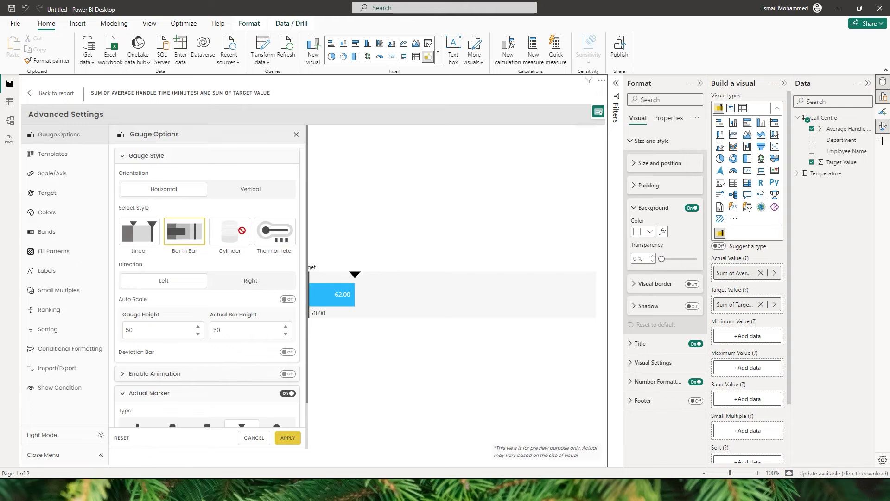
pyautogui.click(257, 193)
pyautogui.click(173, 192)
pyautogui.click(276, 242)
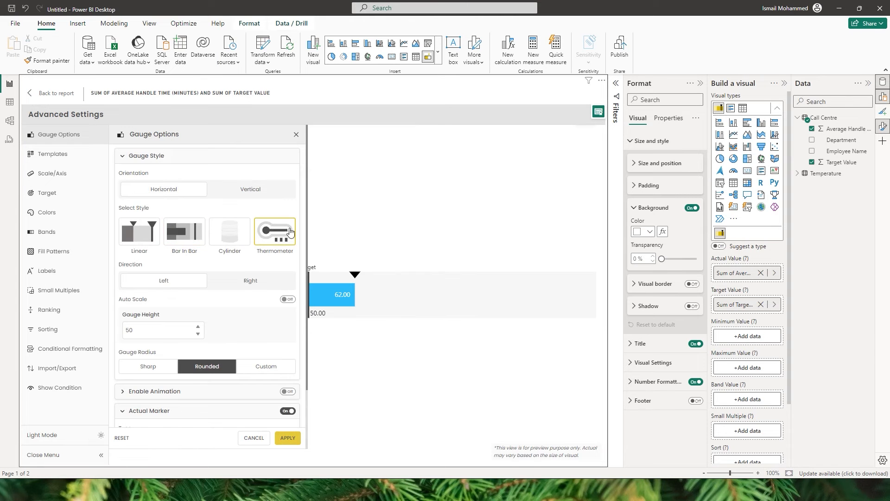
pyautogui.click(288, 439)
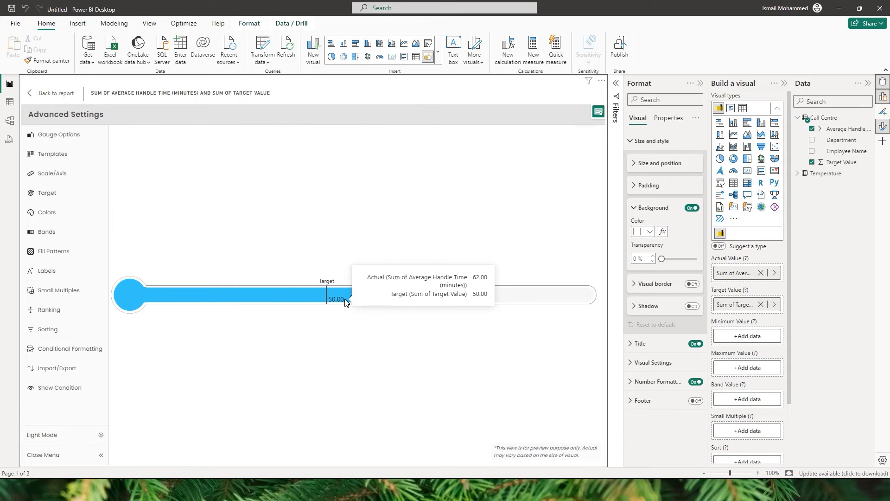
# Set the gauge's orientation to vertical and apply the Cylinder style.
pyautogui.click(58, 134)
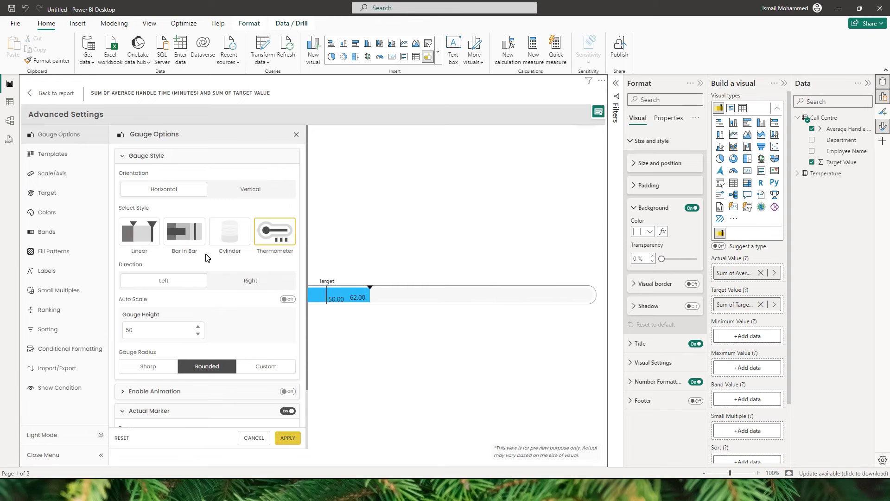
pyautogui.click(243, 195)
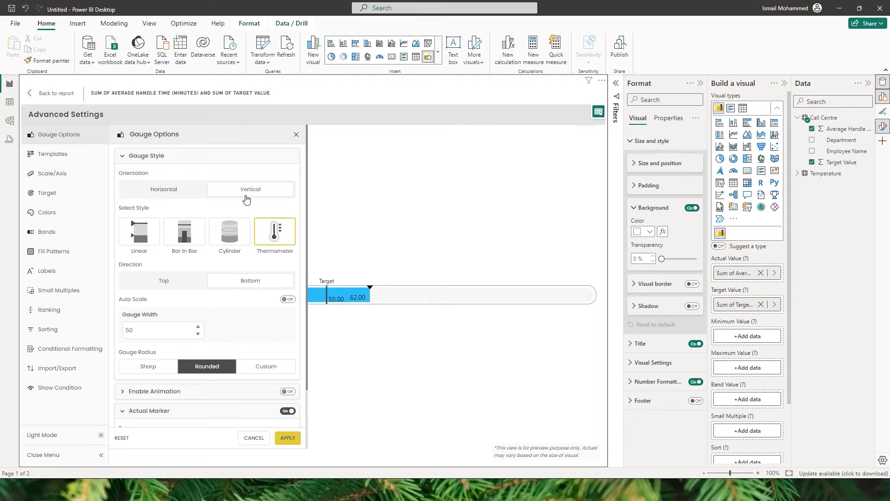
pyautogui.click(231, 234)
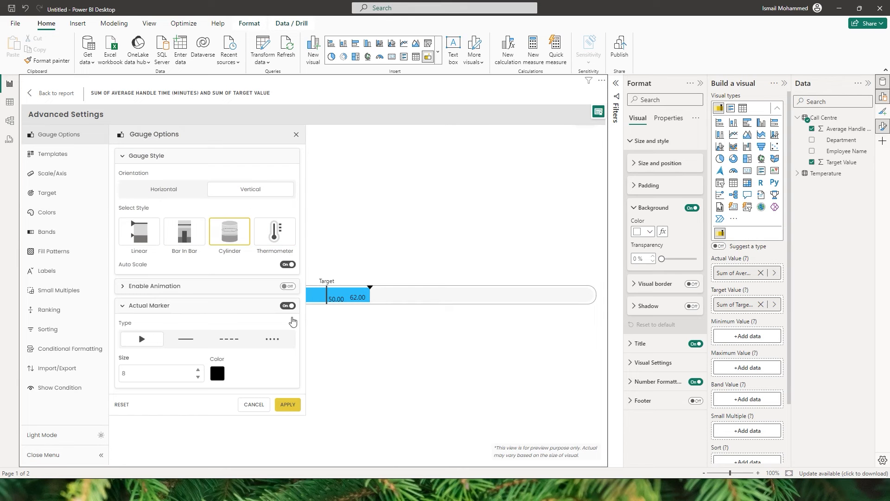
pyautogui.click(288, 405)
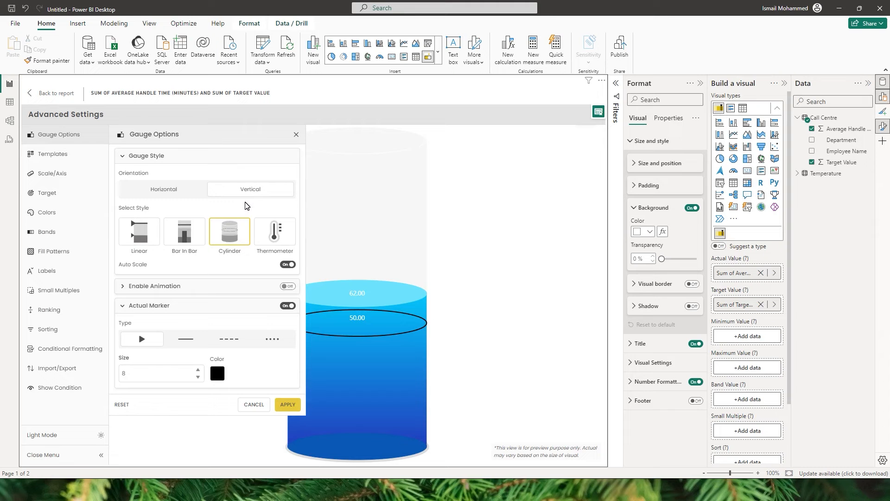
# Set the gauge back to horizontal orientation with the Linear style and apply it.
pyautogui.click(171, 192)
pyautogui.click(138, 236)
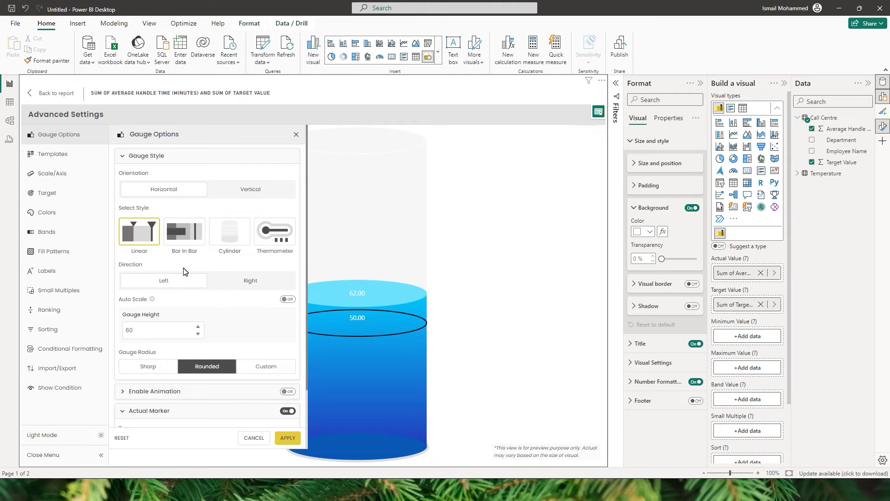
pyautogui.click(290, 439)
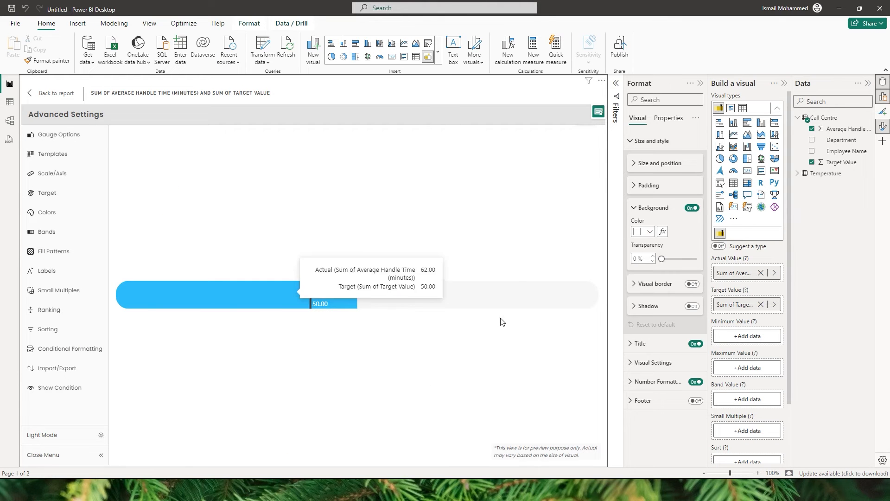
# Set the linear gauge's direction to Right and apply the change.
pyautogui.click(58, 139)
pyautogui.click(248, 283)
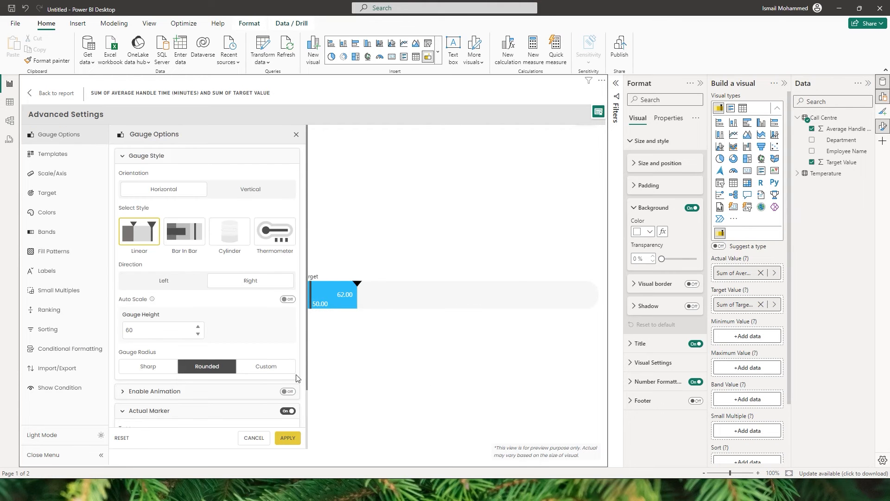
pyautogui.click(288, 439)
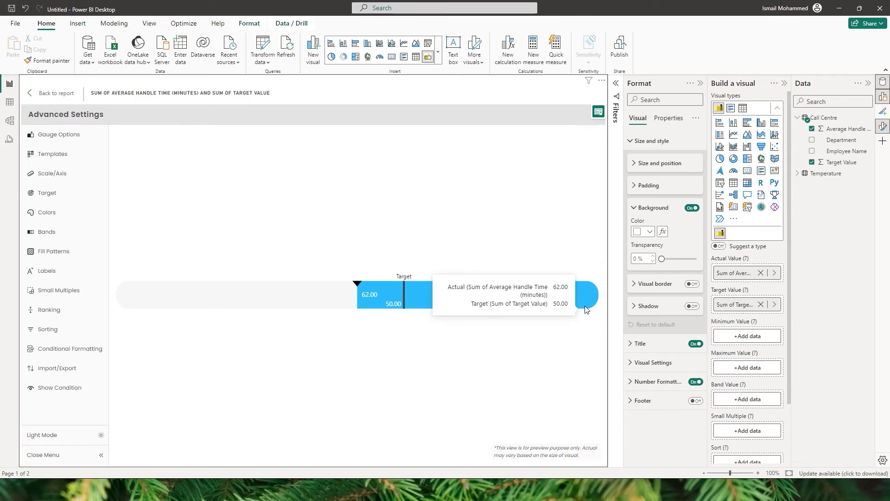
# Turn on Auto Scale for the gauge, apply it, and enlarge the visual on the report page.
pyautogui.click(51, 135)
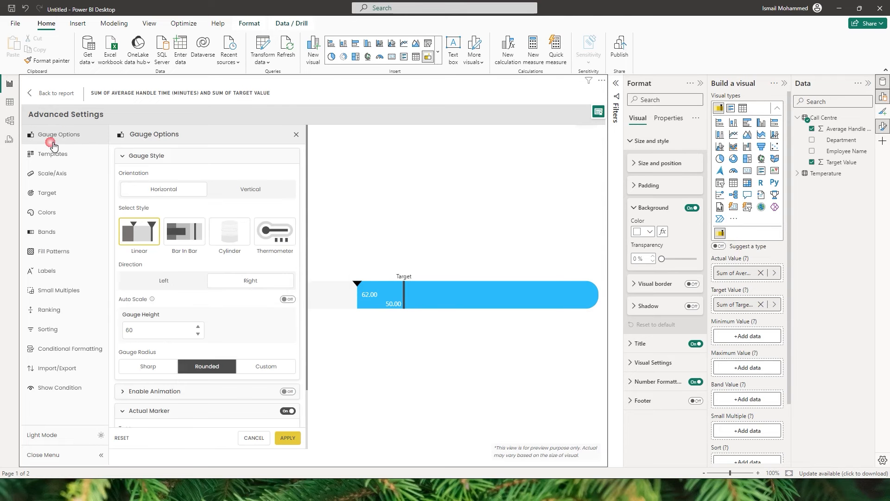
pyautogui.click(287, 299)
pyautogui.click(292, 439)
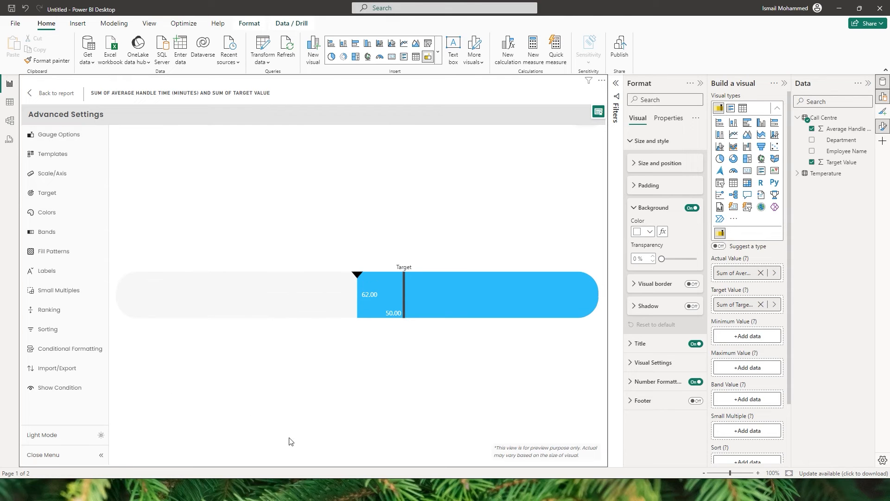
pyautogui.click(37, 93)
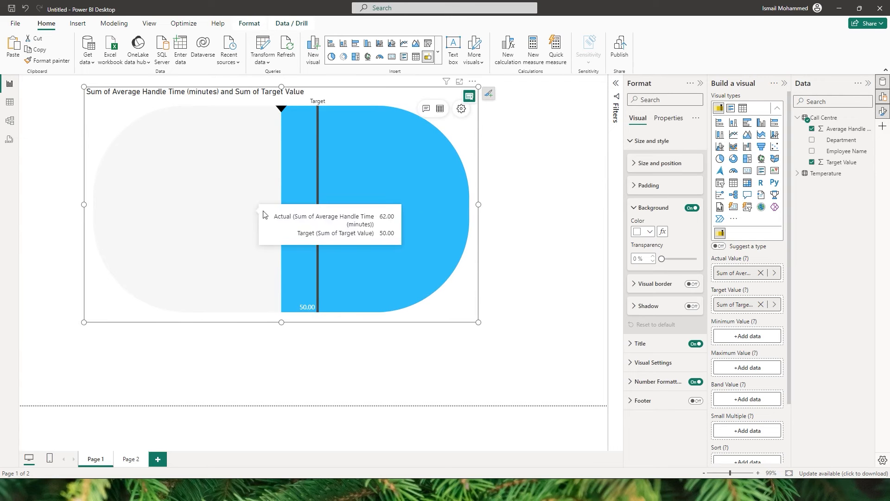
pyautogui.moveTo(478, 323); pyautogui.dragTo(523, 355)
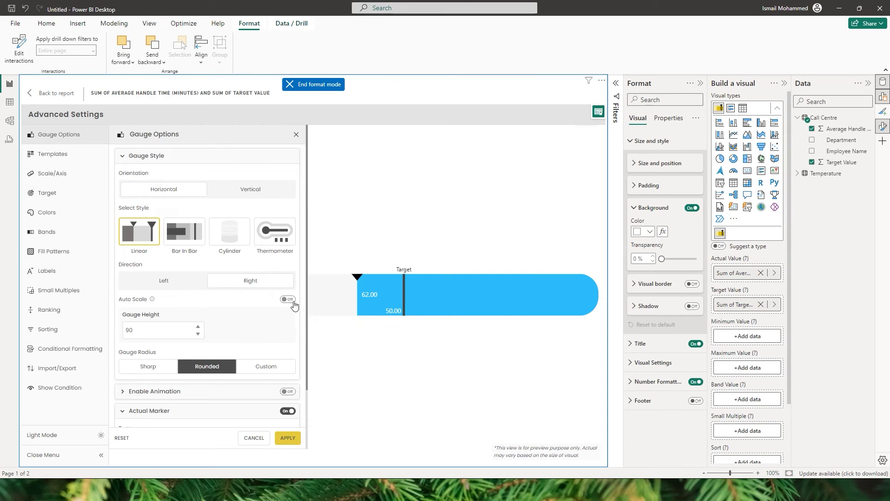
# Set the gauge height to 50 and apply the change.
pyautogui.doubleClick(164, 330)
pyautogui.write('50')
pyautogui.click(291, 440)
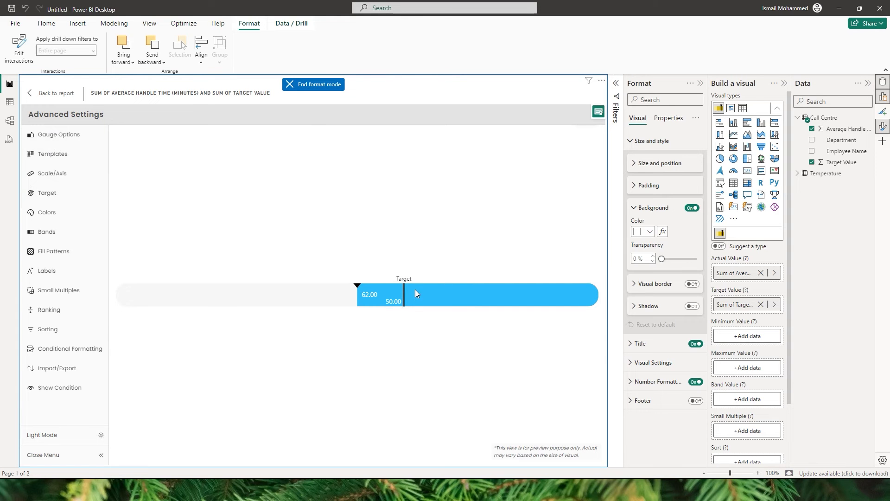
# Set the gauge radius to Sharp and apply the change.
pyautogui.click(59, 135)
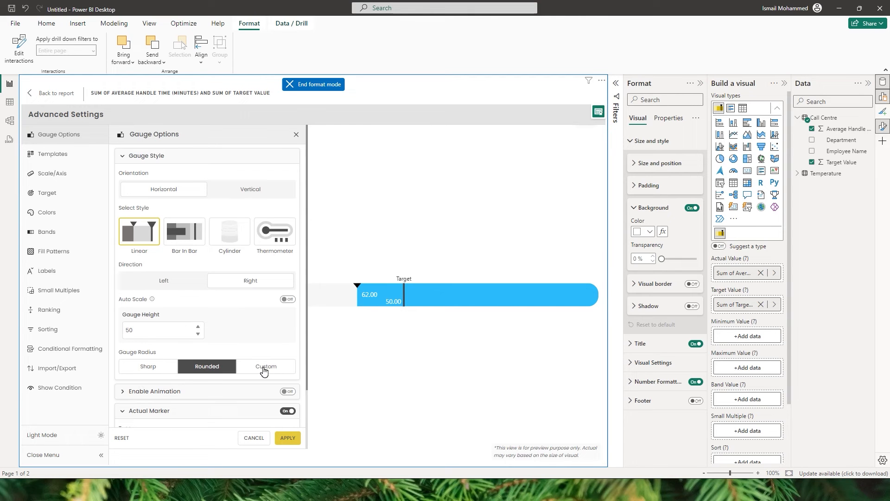
pyautogui.click(148, 368)
pyautogui.click(292, 439)
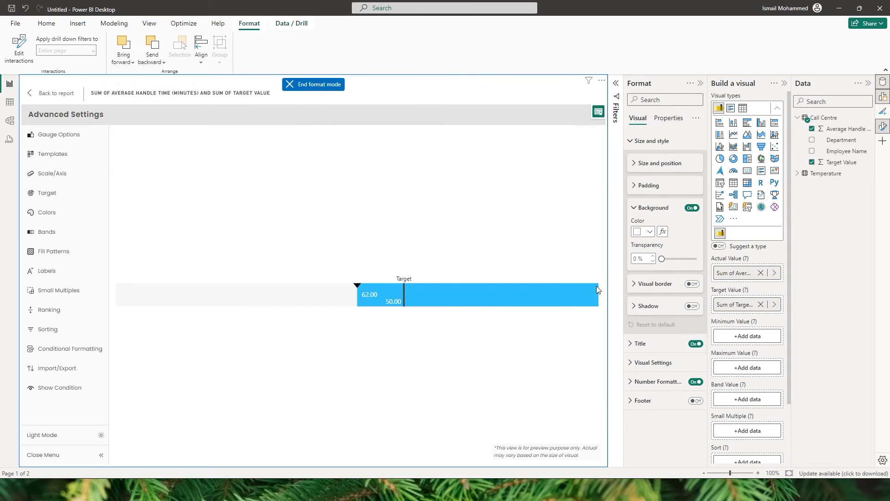
# Set the gauge radius to Custom with a radius size of 50 and apply the change.
pyautogui.click(56, 134)
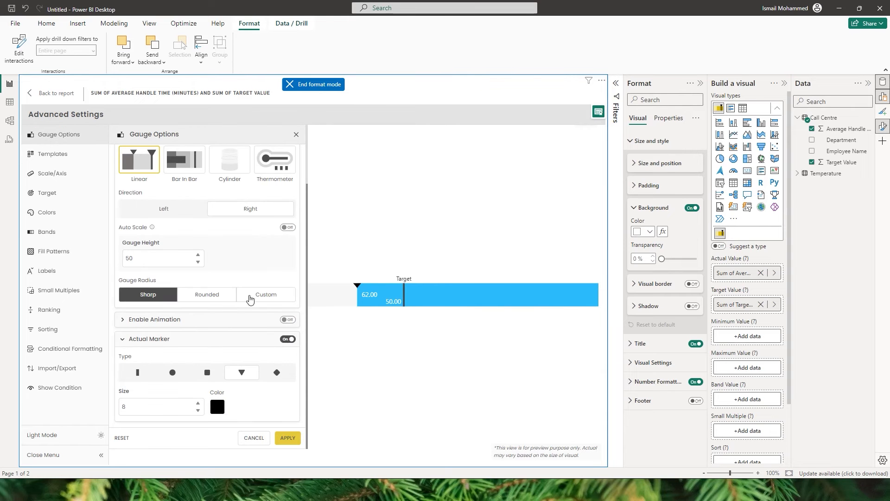
pyautogui.click(265, 295)
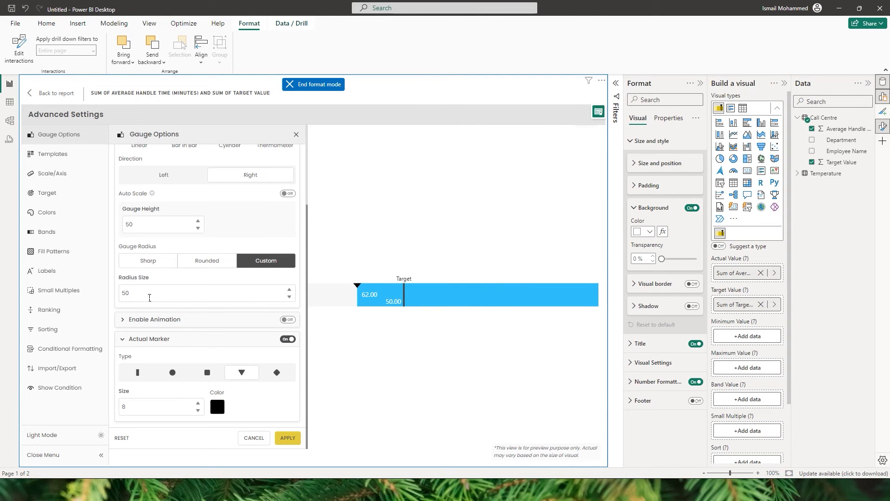
pyautogui.scroll(3, 149, 297)
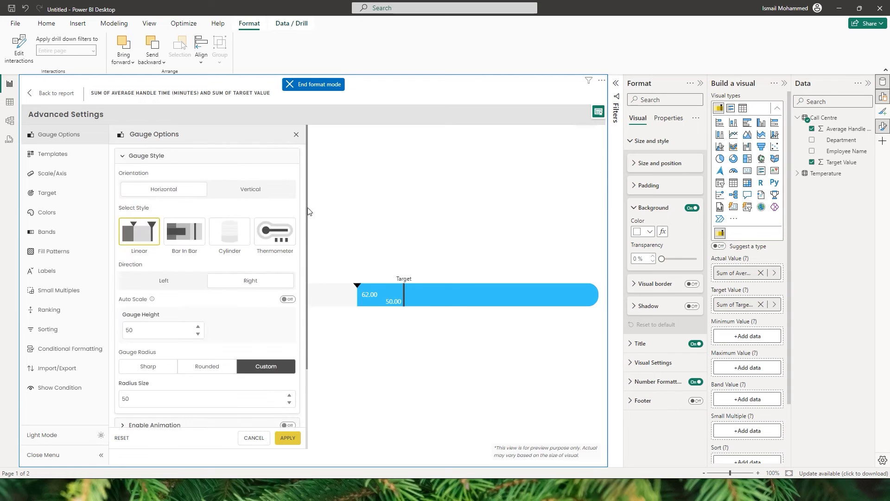
# Enable the gauge animation with an animation time of 4 seconds and apply it.
pyautogui.scroll(-3, 149, 297)
pyautogui.click(142, 319)
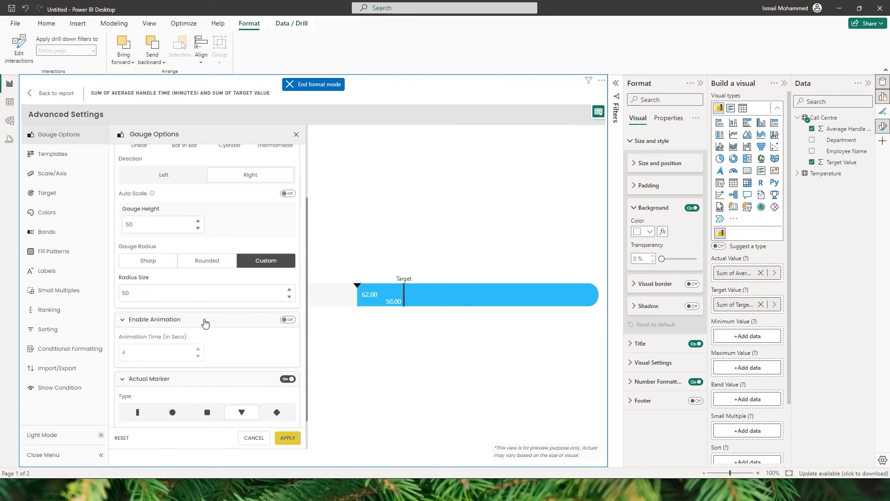
pyautogui.click(287, 320)
pyautogui.click(288, 437)
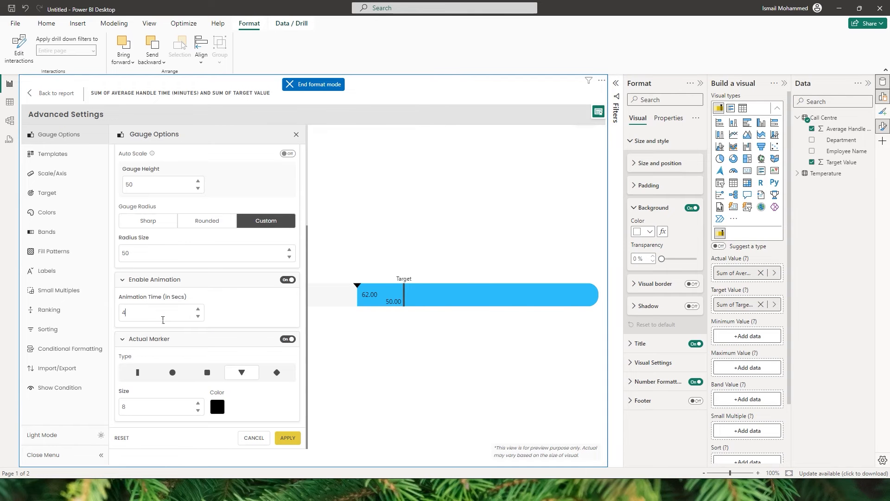
# Turn off both the gauge animation and the actual marker, and apply the change.
pyautogui.click(288, 279)
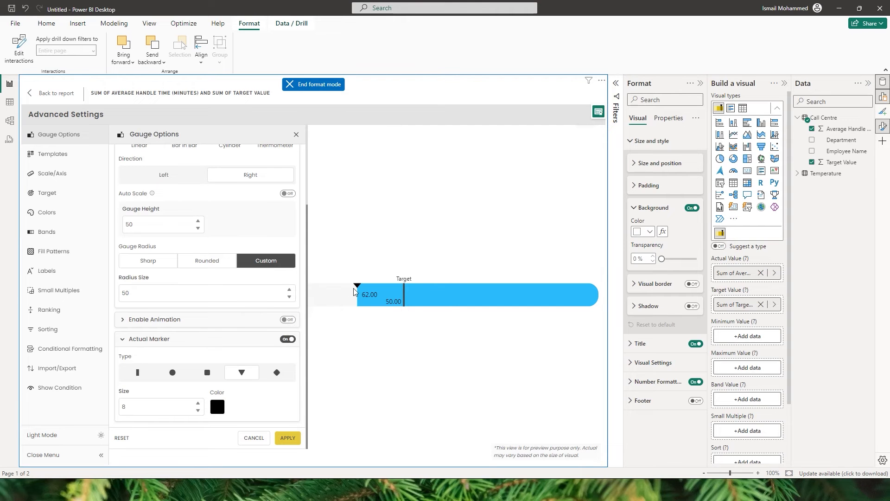
pyautogui.scroll(3, 295, 346)
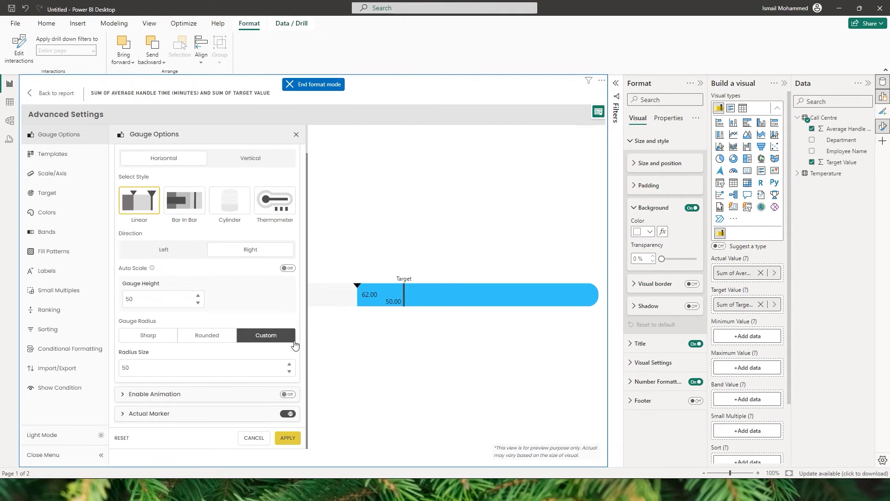
pyautogui.click(290, 441)
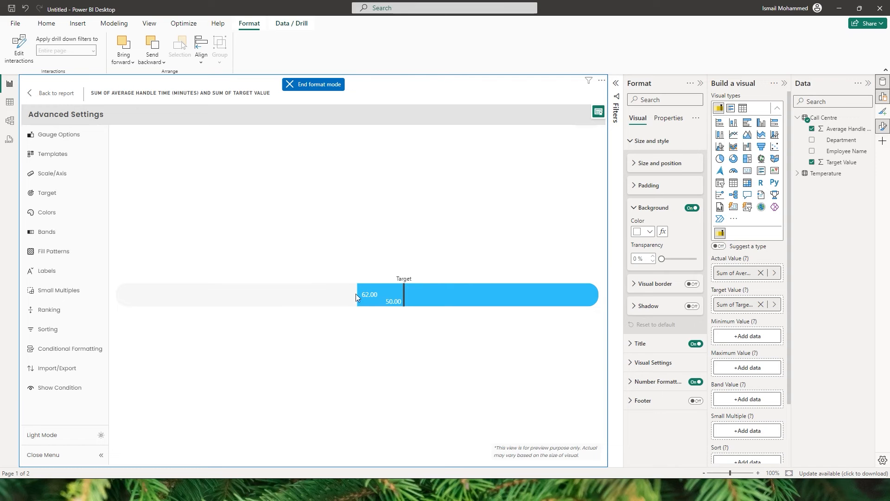
# Turn the actual marker back on with the Square type and apply it.
pyautogui.click(58, 135)
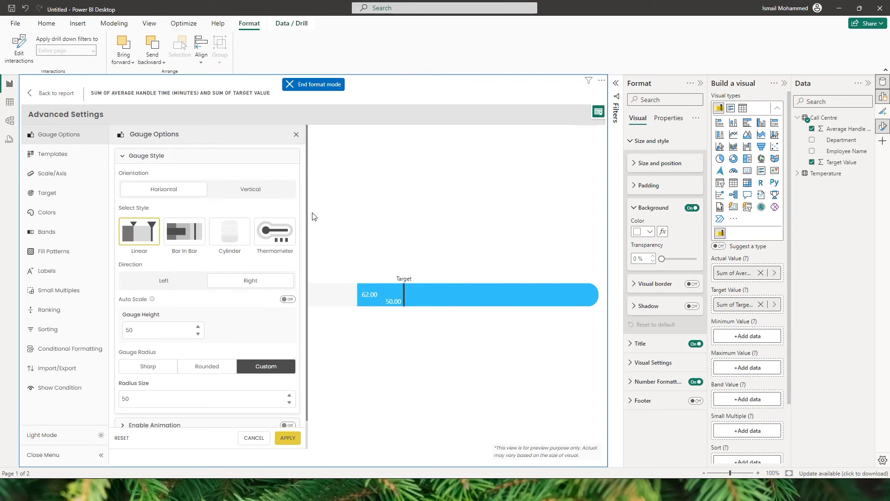
pyautogui.scroll(-1, 306, 215)
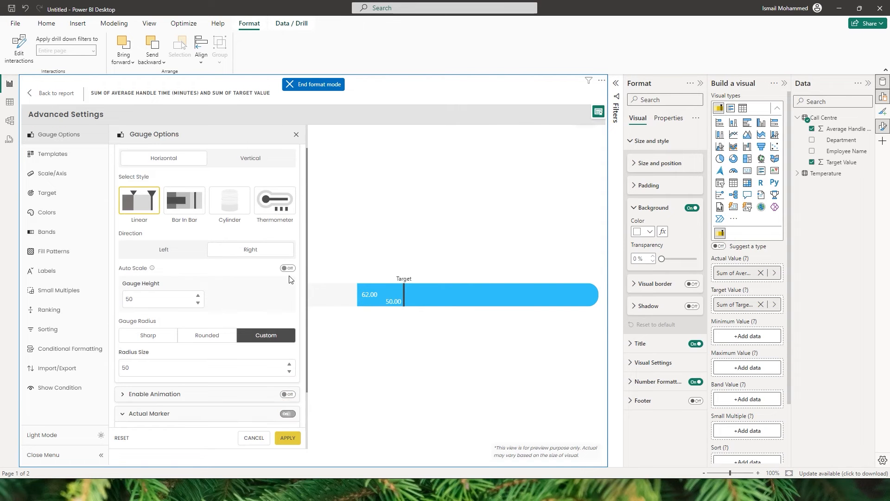
pyautogui.scroll(-2, 307, 278)
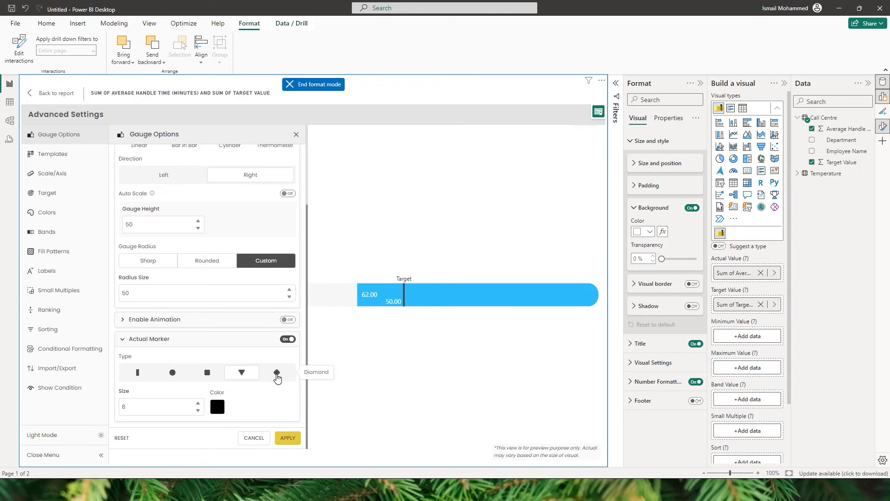
pyautogui.click(207, 373)
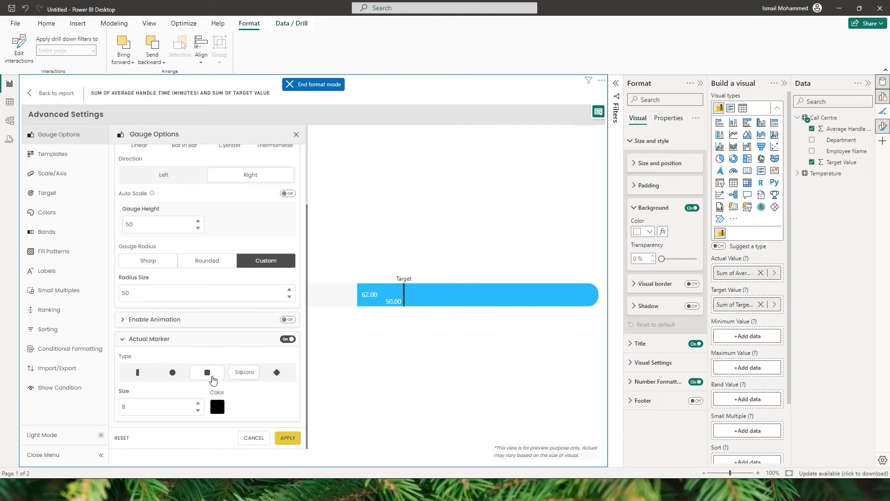
pyautogui.click(289, 439)
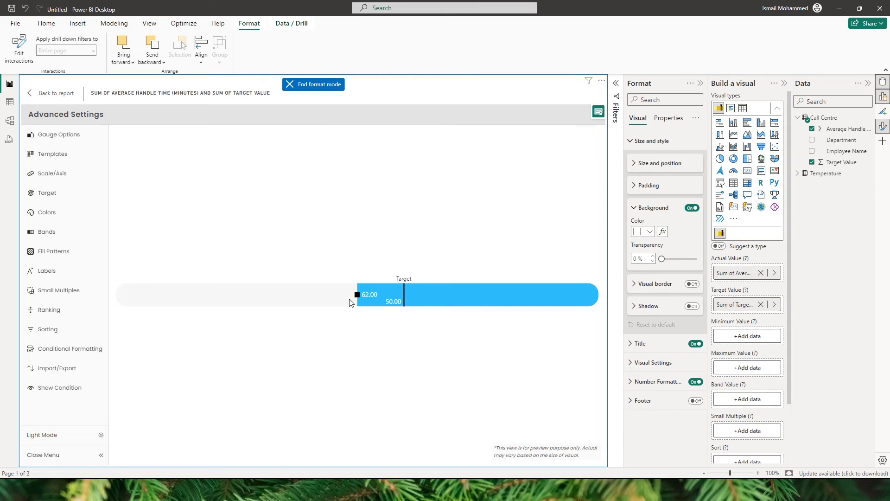
# Open the actual marker's color choices and leave them without picking a color.
pyautogui.click(51, 137)
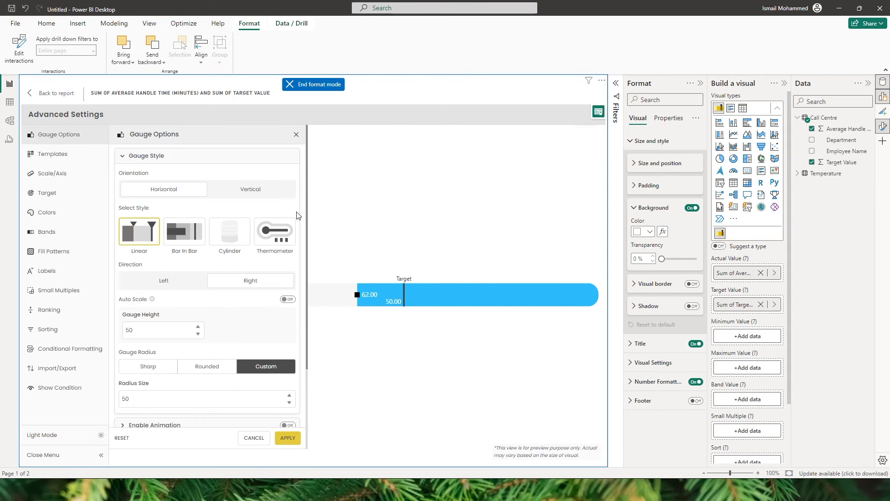
pyautogui.scroll(-3, 307, 212)
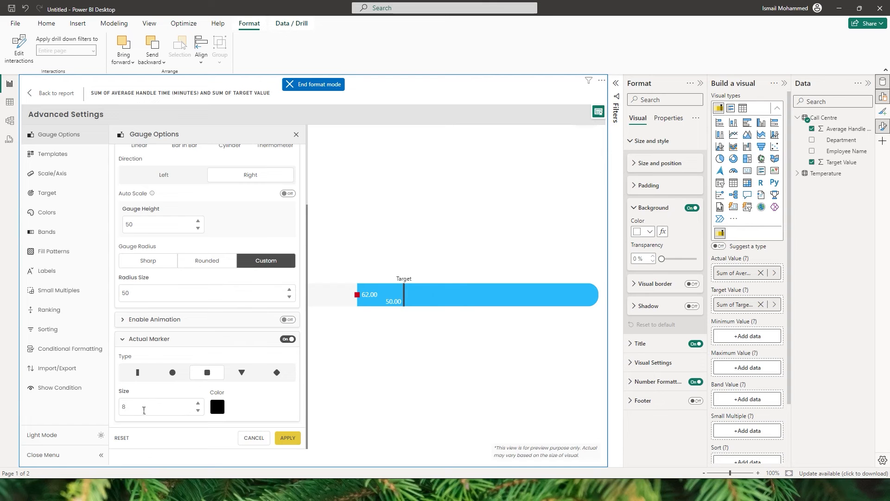
pyautogui.click(218, 407)
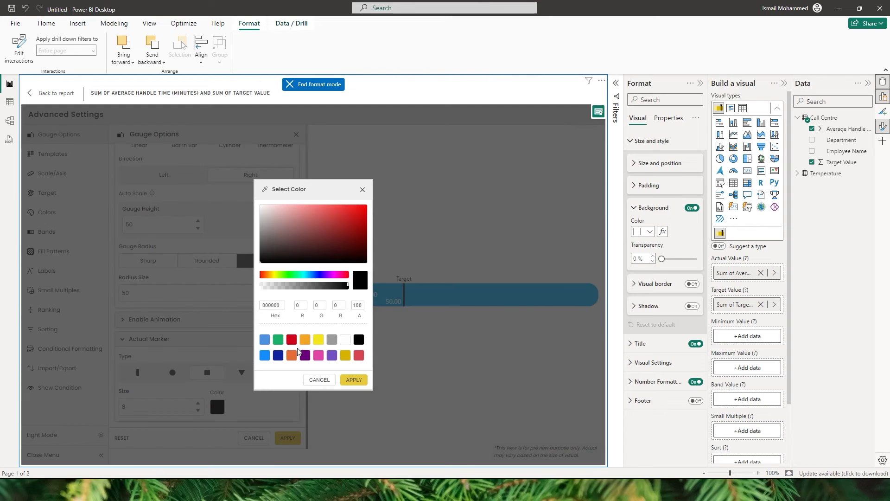
pyautogui.click(323, 383)
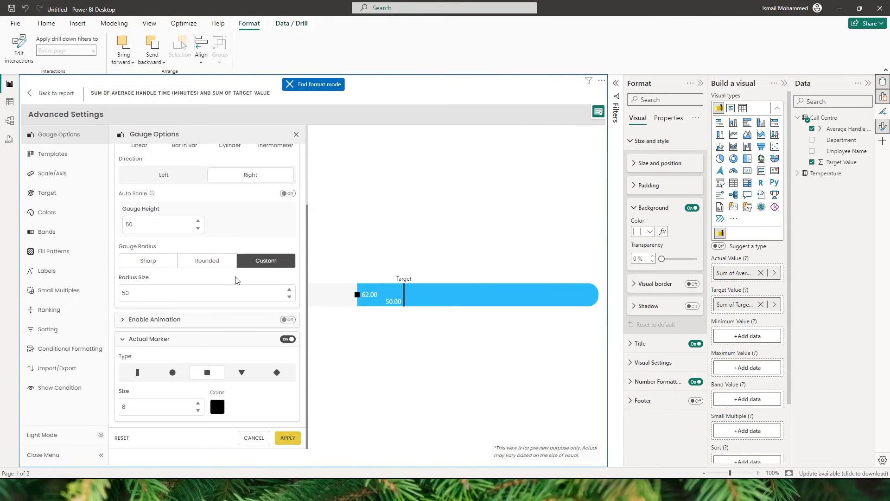
# Apply the Bar In Bar style to the gauge with its Deviation Bar turned on.
pyautogui.scroll(3, 310, 285)
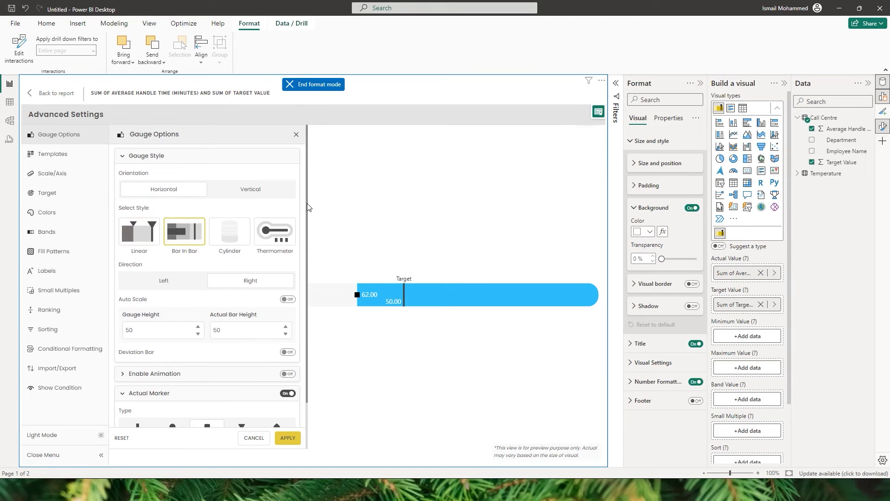
pyautogui.scroll(-1, 307, 229)
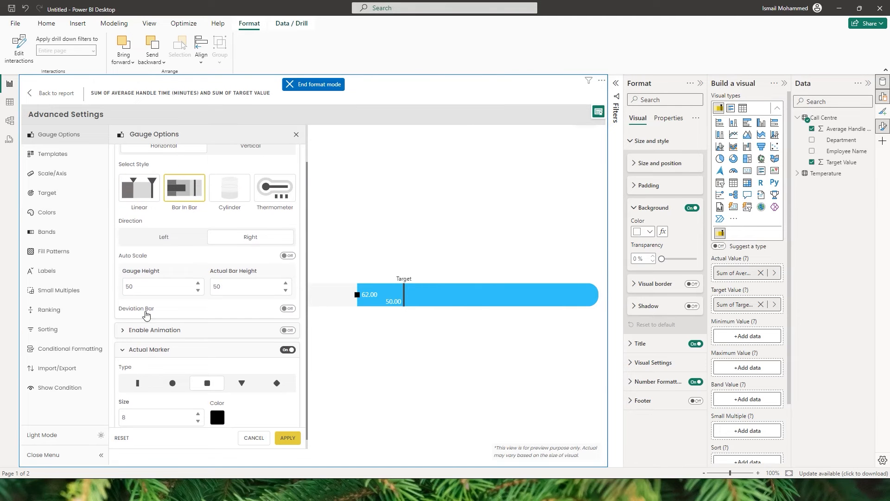
pyautogui.click(288, 308)
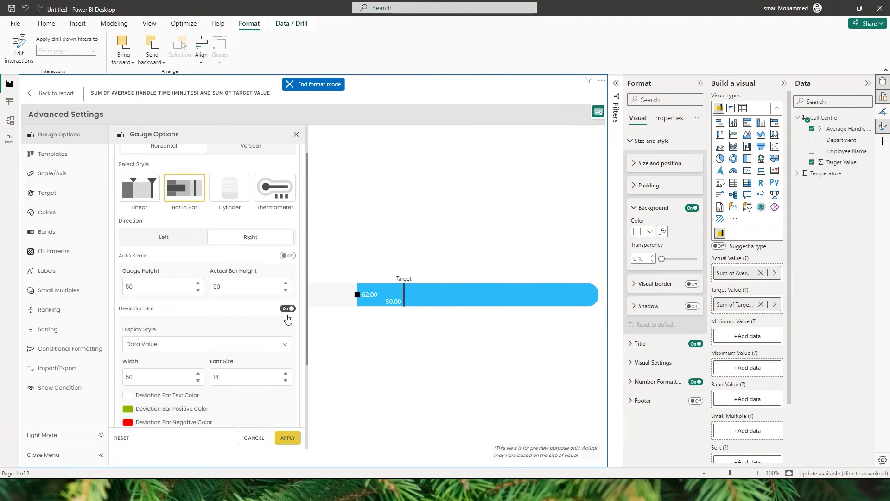
pyautogui.click(288, 439)
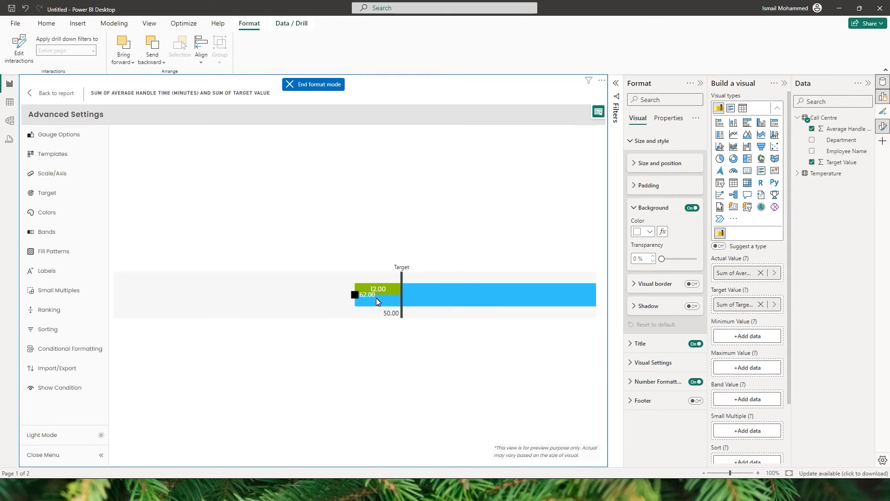
# Set the deviation bar's display style to Percentage and apply the change.
pyautogui.click(59, 135)
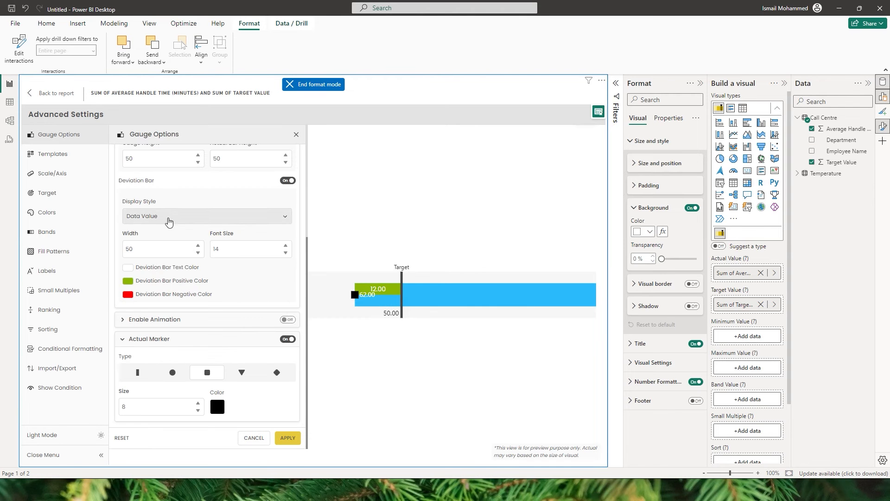
pyautogui.click(154, 216)
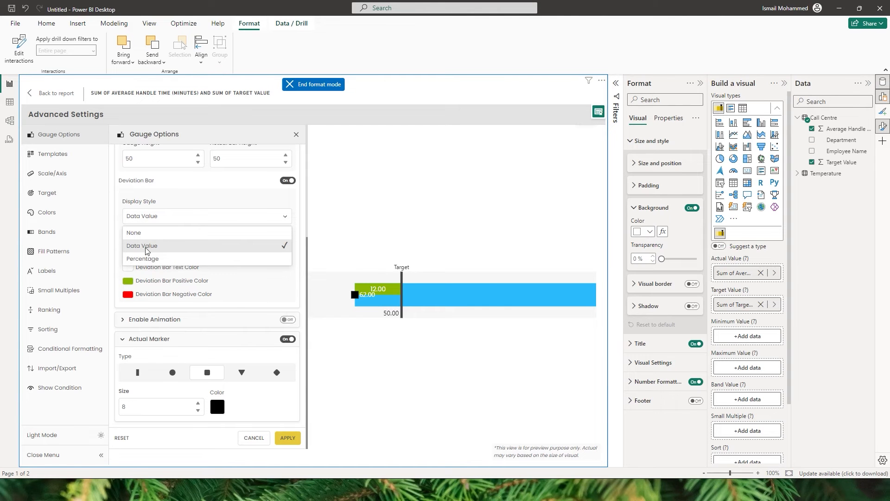
pyautogui.click(150, 259)
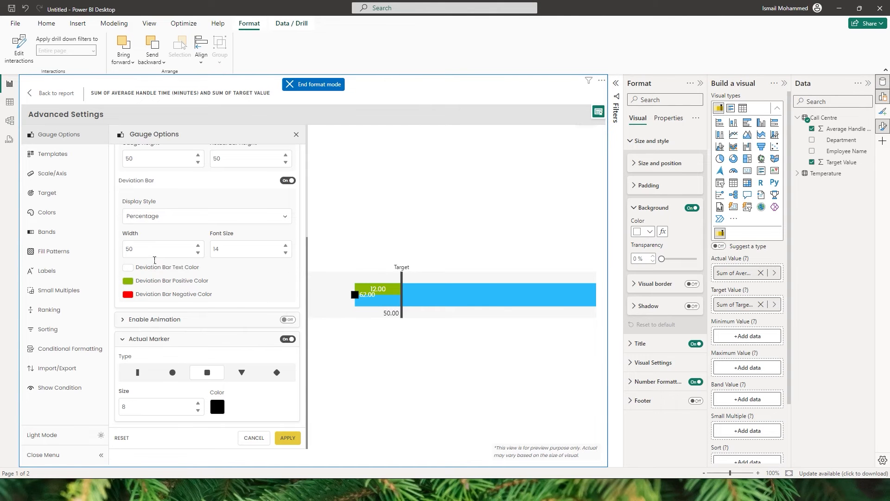
pyautogui.click(293, 438)
pyautogui.click(380, 294)
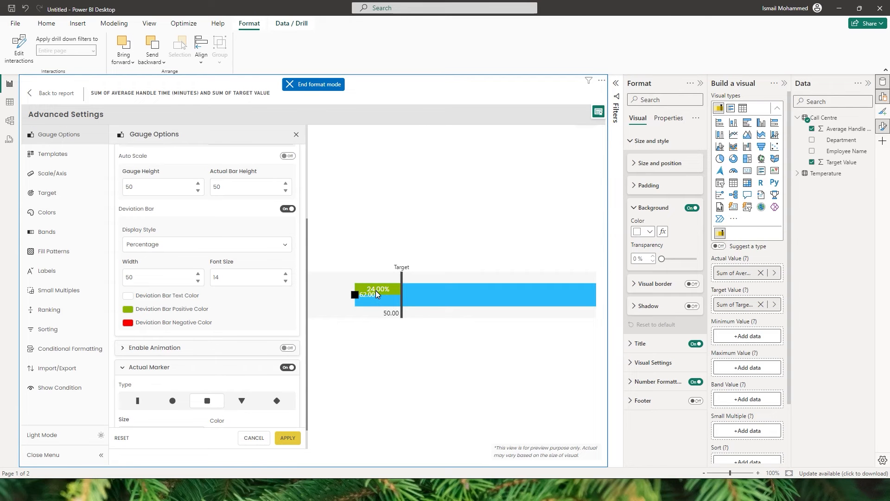
# Try the None display style for the deviation bar and set it back to Data Value.
pyautogui.click(200, 244)
pyautogui.click(146, 263)
pyautogui.click(149, 245)
pyautogui.click(157, 275)
# Review the deviation bar's width, font size and color settings, opening the negative color choices without picking a color.
pyautogui.moveTo(133, 281); pyautogui.dragTo(126, 282)
pyautogui.click(194, 279)
pyautogui.click(189, 312)
pyautogui.click(128, 322)
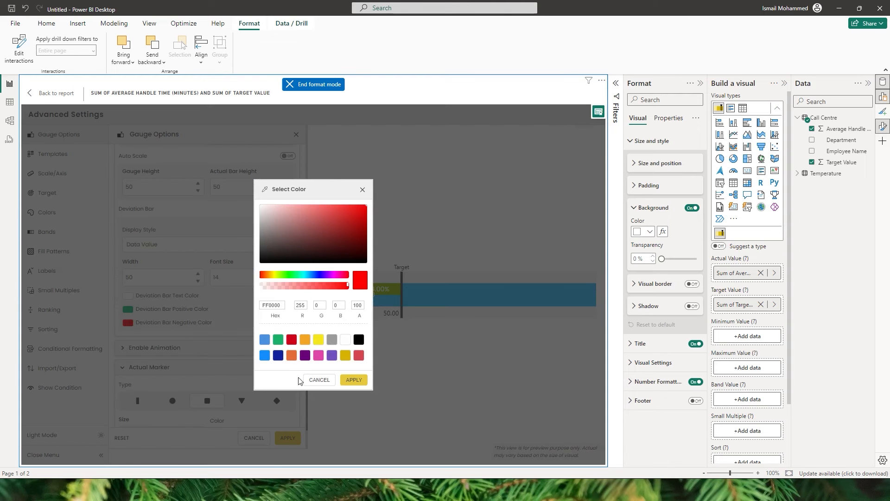
pyautogui.click(307, 380)
pyautogui.click(130, 322)
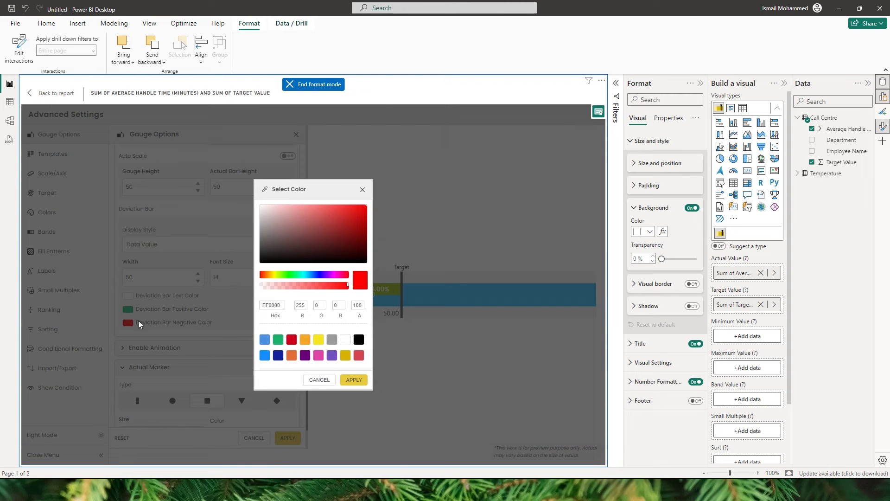
pyautogui.click(318, 380)
pyautogui.scroll(3, 158, 245)
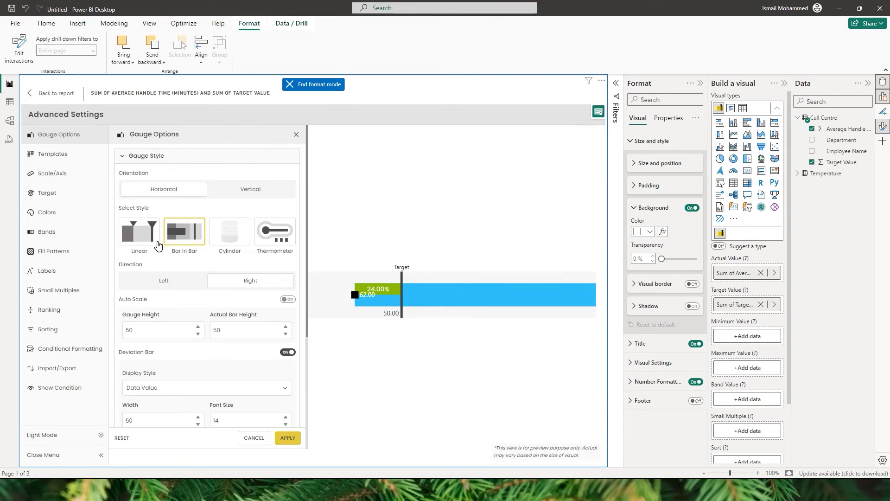
# Enable the gauge's scale, apply it, and set the scale position to Top.
pyautogui.click(53, 173)
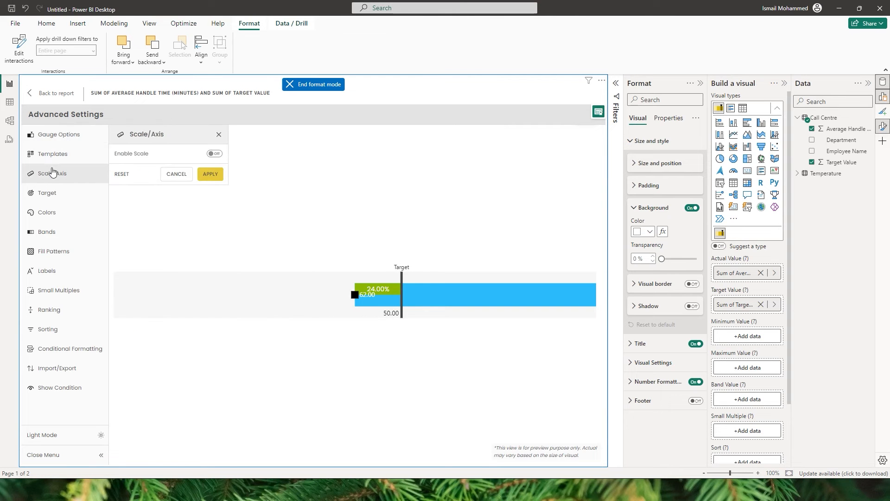
pyautogui.click(214, 154)
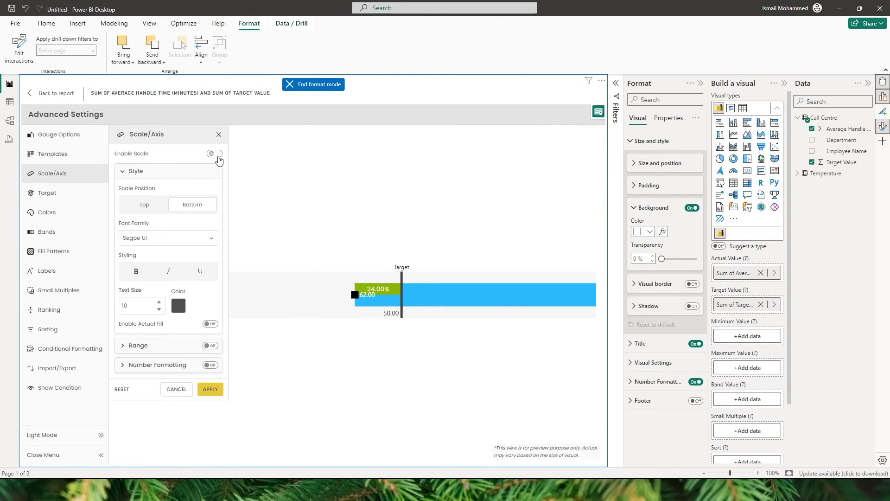
pyautogui.click(210, 390)
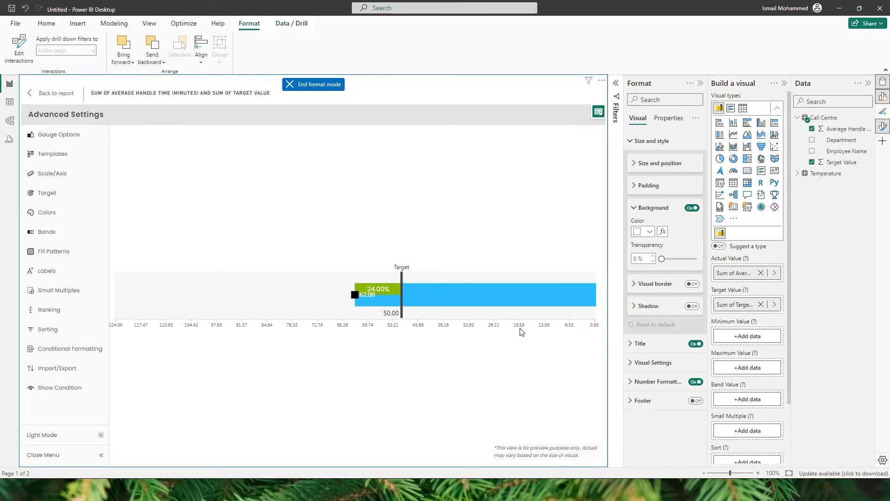
pyautogui.click(76, 178)
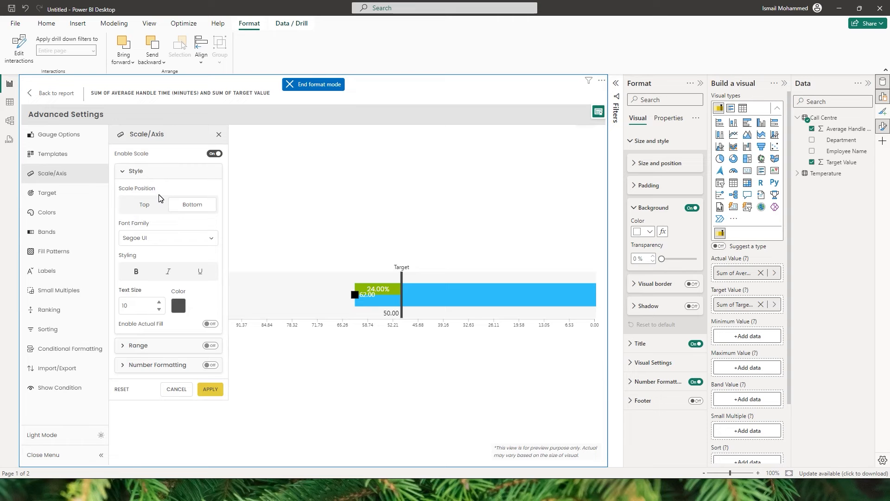
pyautogui.click(152, 211)
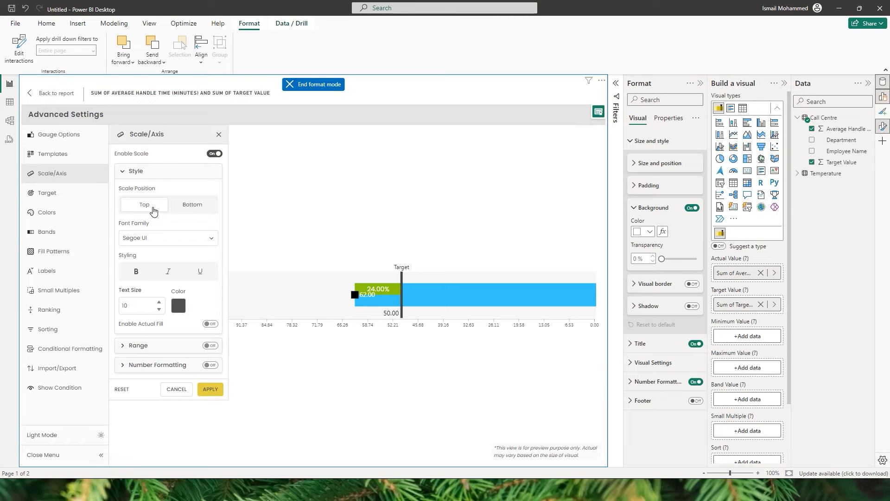
pyautogui.click(210, 389)
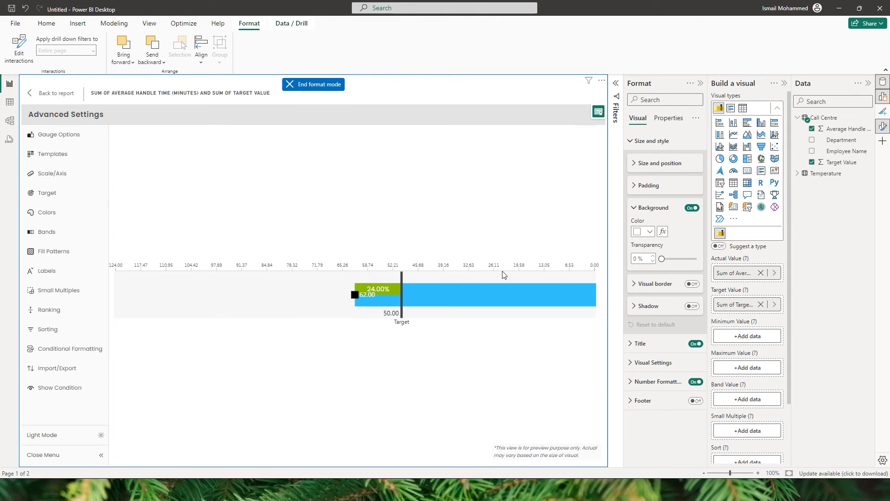
# Enable Actual Fill on the scale with its blue color and apply the change.
pyautogui.click(58, 181)
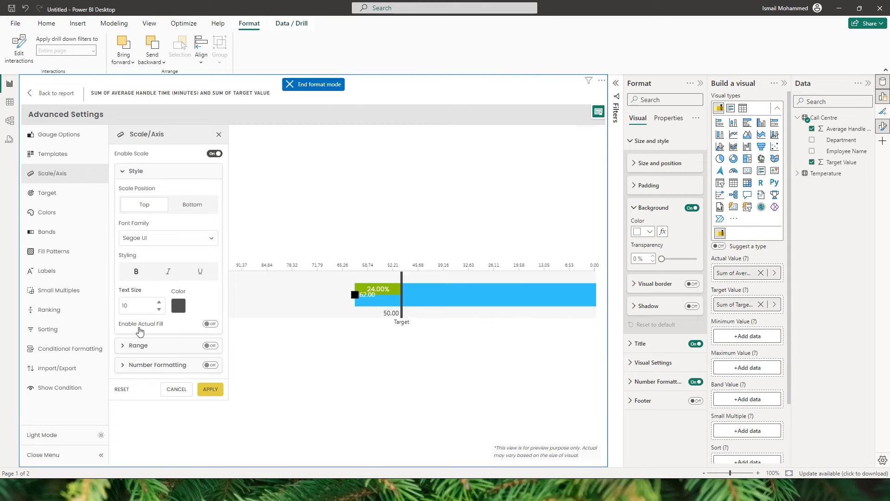
pyautogui.click(209, 324)
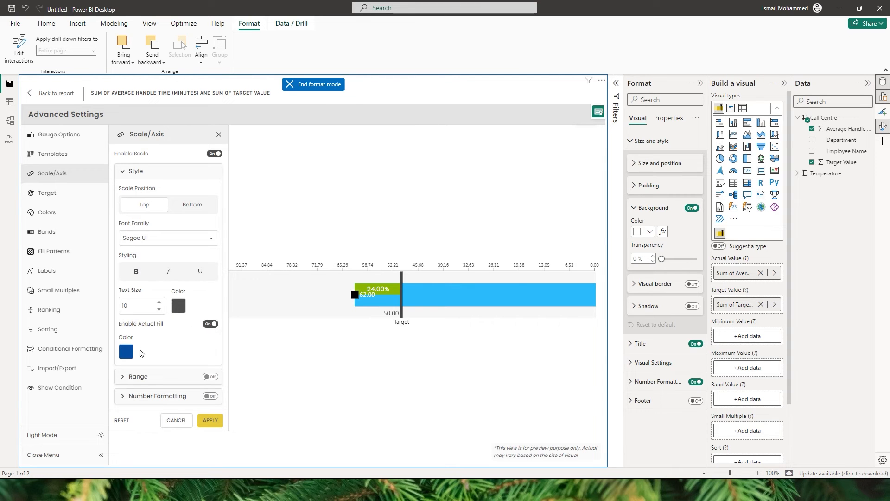
pyautogui.click(211, 420)
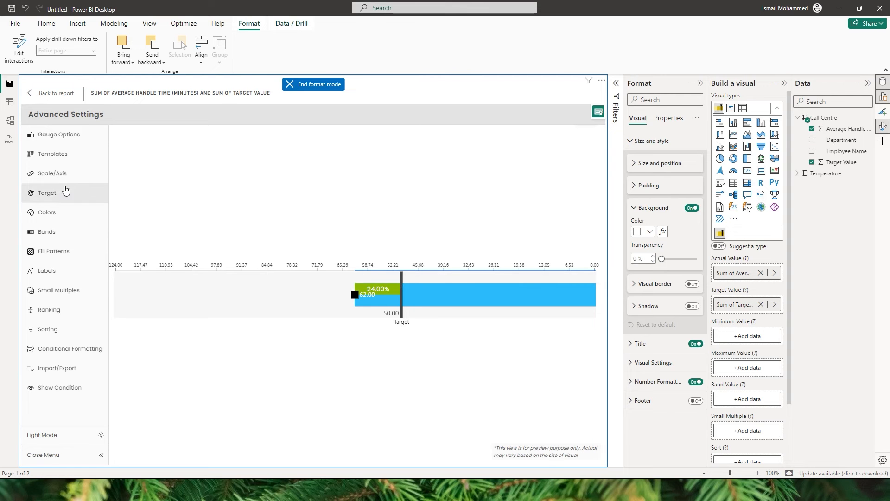
# Turn on the scale's Range, set its minimum to 20 and apply the change.
pyautogui.click(52, 174)
pyautogui.scroll(-1, 226, 269)
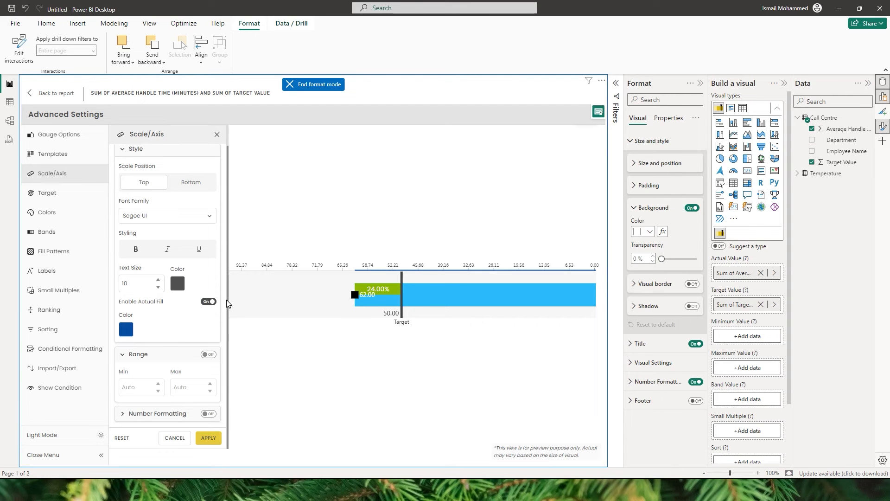
pyautogui.click(209, 354)
pyautogui.click(141, 387)
pyautogui.write('20')
pyautogui.click(208, 438)
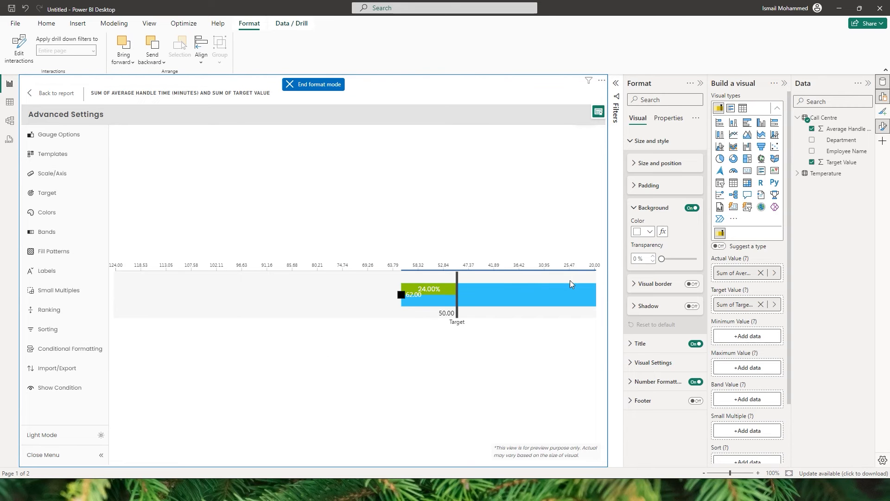
# Set the scale range's maximum to 75 and apply the change.
pyautogui.click(55, 178)
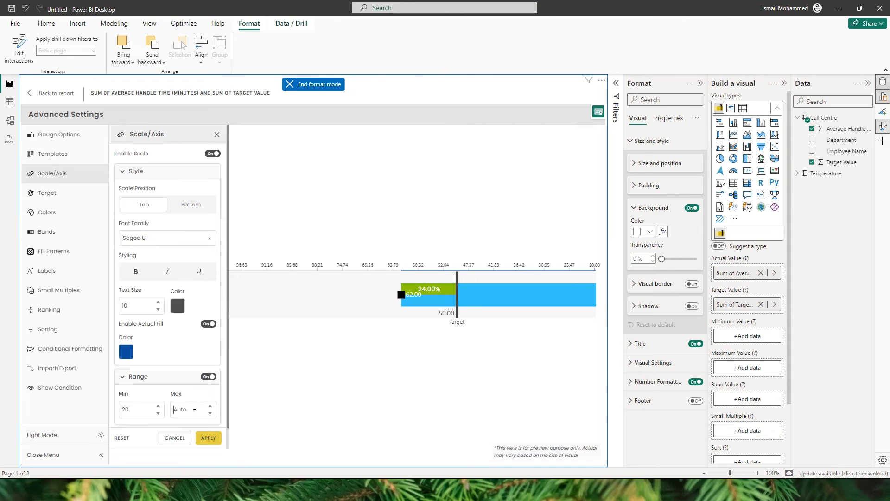
pyautogui.click(194, 410)
pyautogui.write('75')
pyautogui.click(207, 438)
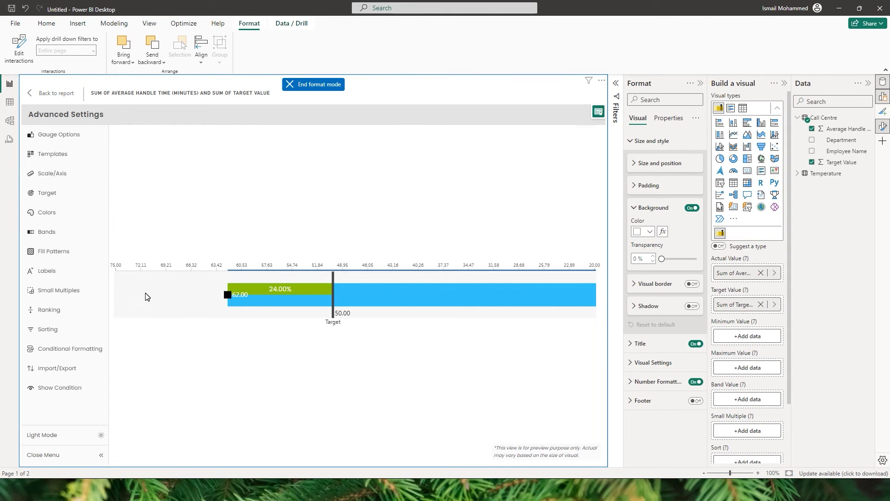
# Turn on the scale's Number Formatting and look through its Absolute, Percentage and Scaling Display options, keeping Auto scaling.
pyautogui.click(64, 174)
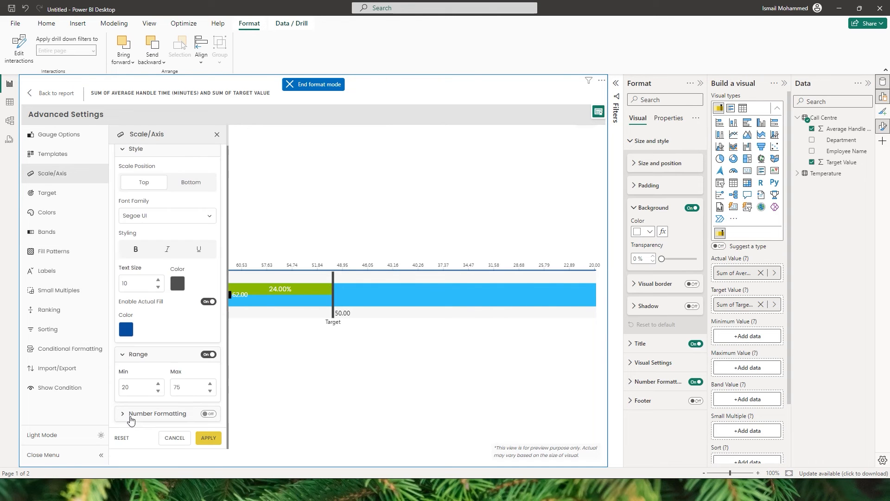
pyautogui.scroll(-5, 241, 320)
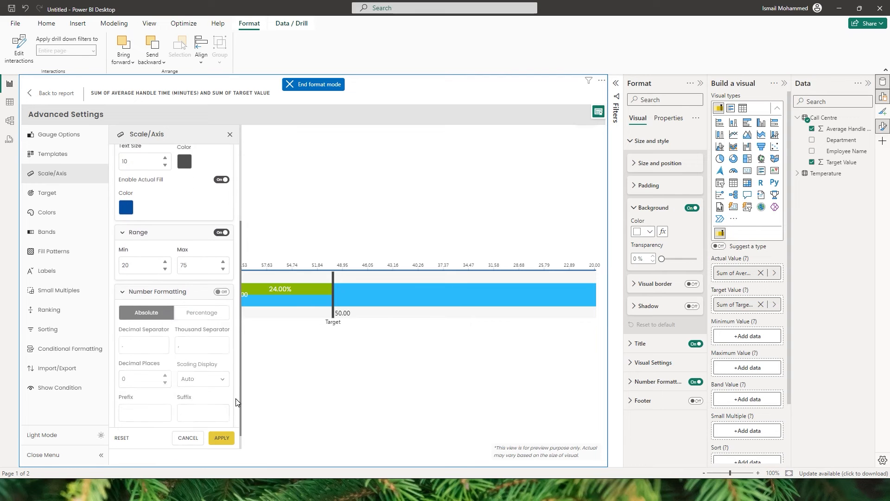
pyautogui.click(222, 297)
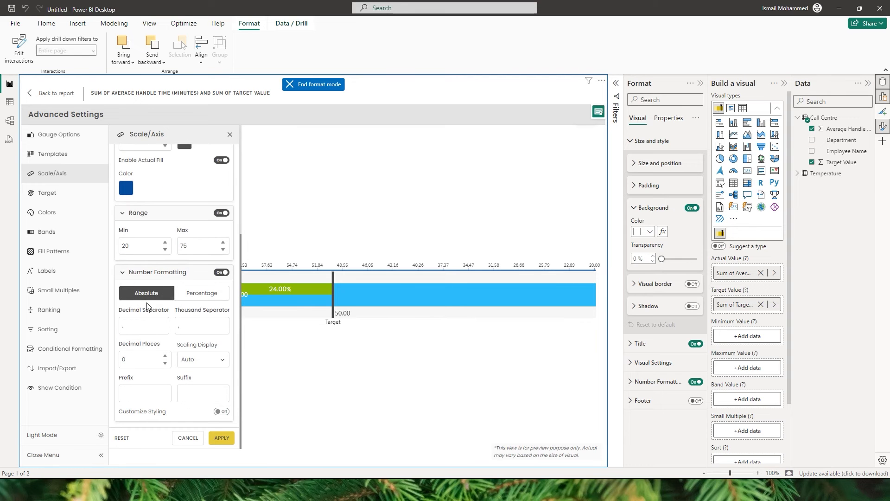
pyautogui.click(196, 297)
pyautogui.click(155, 411)
pyautogui.click(135, 332)
pyautogui.click(201, 360)
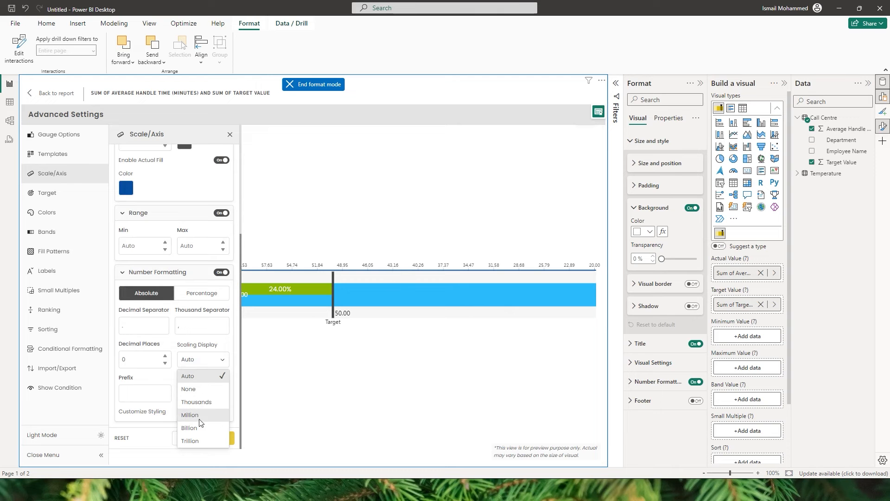
pyautogui.click(215, 366)
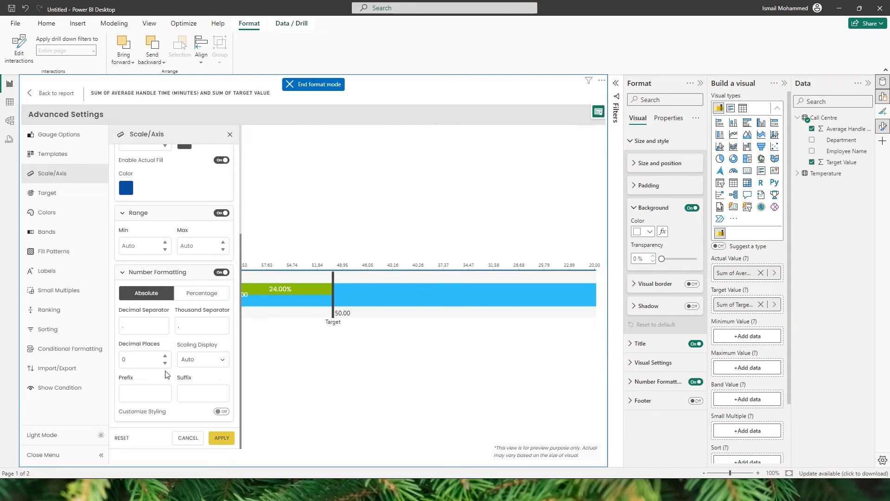
# Turn on Customize Styling to view the thousand, million, billion and trillion abbreviations, and leave without applying.
pyautogui.click(159, 386)
pyautogui.click(221, 412)
pyautogui.moveTo(241, 360); pyautogui.dragTo(241, 429)
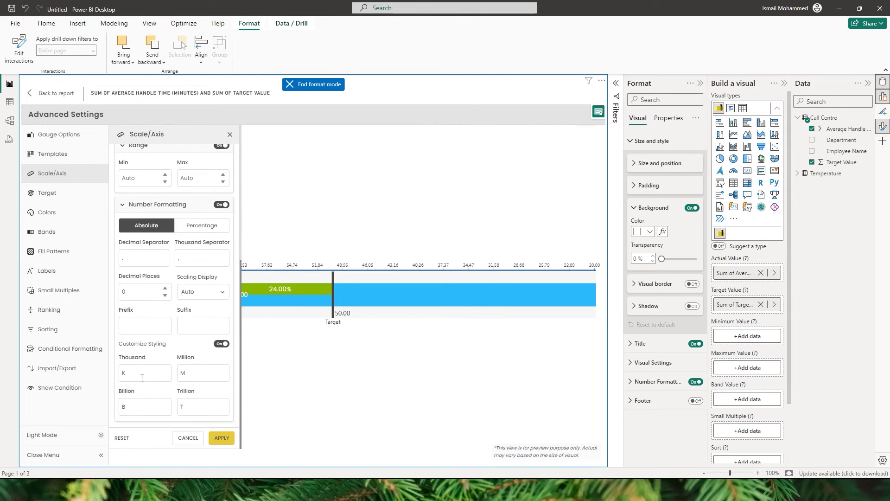
pyautogui.moveTo(135, 376); pyautogui.dragTo(115, 374)
pyautogui.moveTo(189, 375); pyautogui.dragTo(176, 378)
pyautogui.click(56, 179)
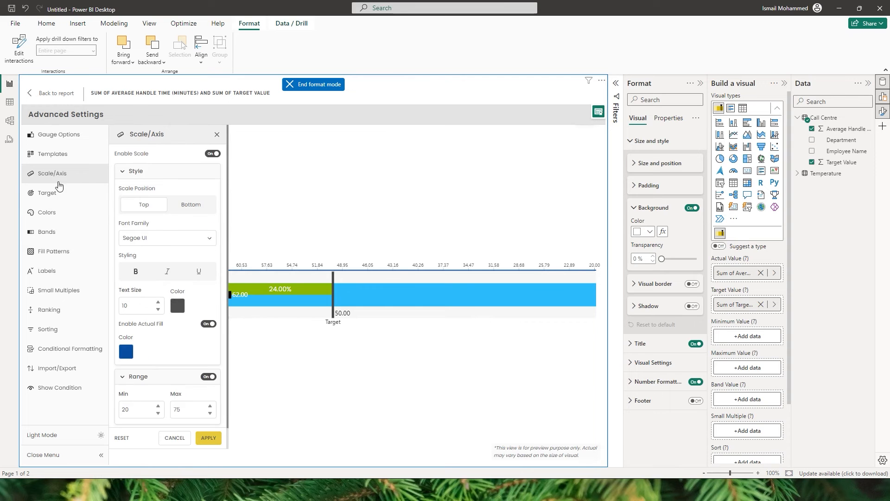
# Switch the gauge's target to Custom with the value 350000, turn off the target marker and apply.
pyautogui.click(67, 188)
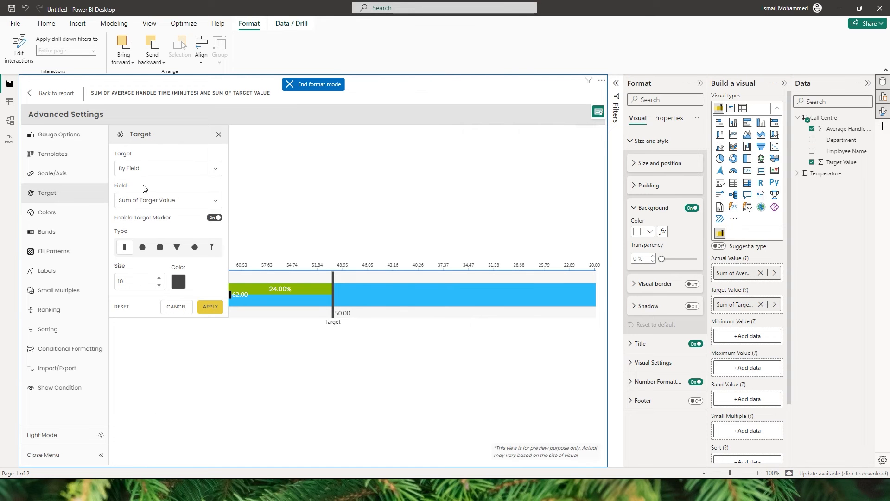
pyautogui.click(160, 173)
pyautogui.click(141, 200)
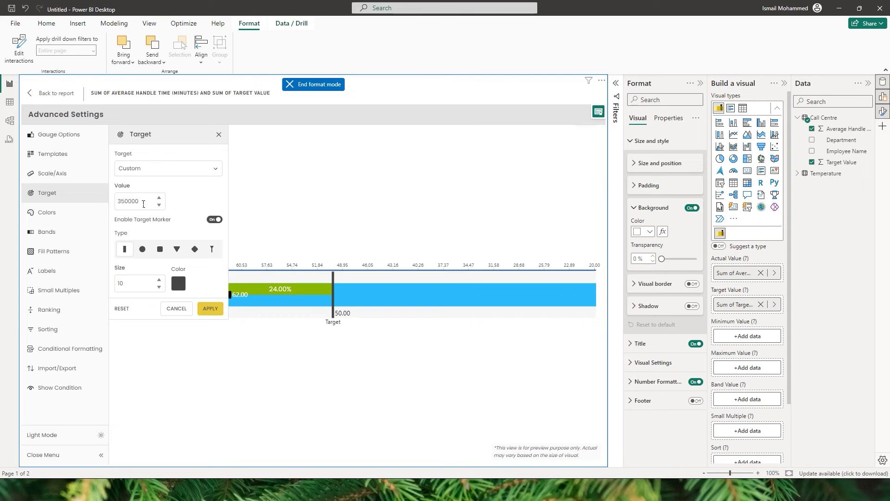
pyautogui.moveTo(142, 203); pyautogui.dragTo(113, 201)
pyautogui.click(217, 222)
pyautogui.click(212, 240)
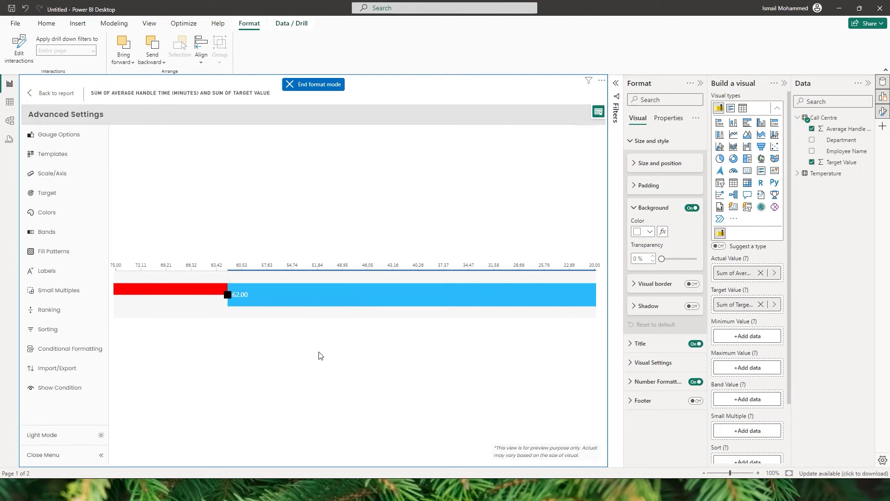
# Turn the target marker back on and set its type to the triangle.
pyautogui.click(47, 193)
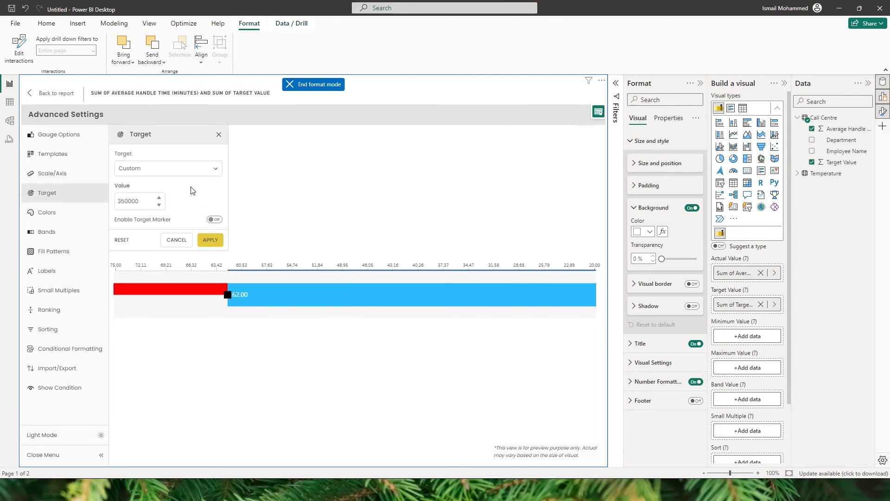
pyautogui.click(215, 220)
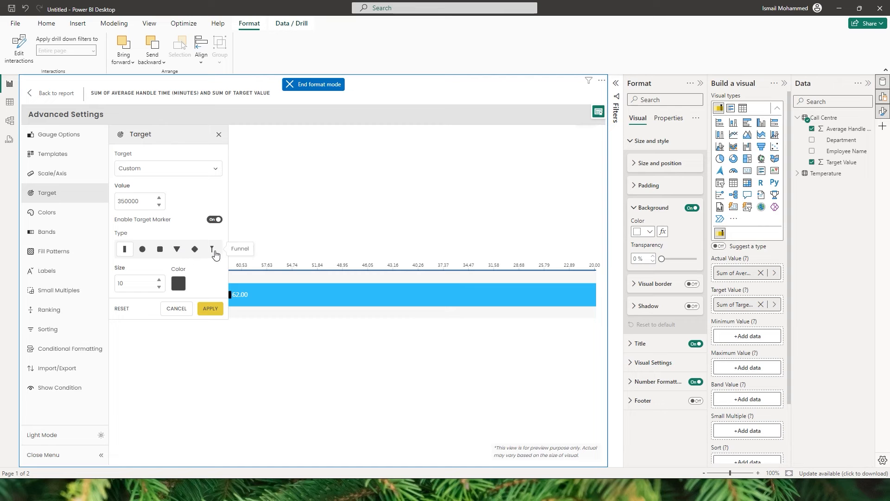
pyautogui.click(176, 250)
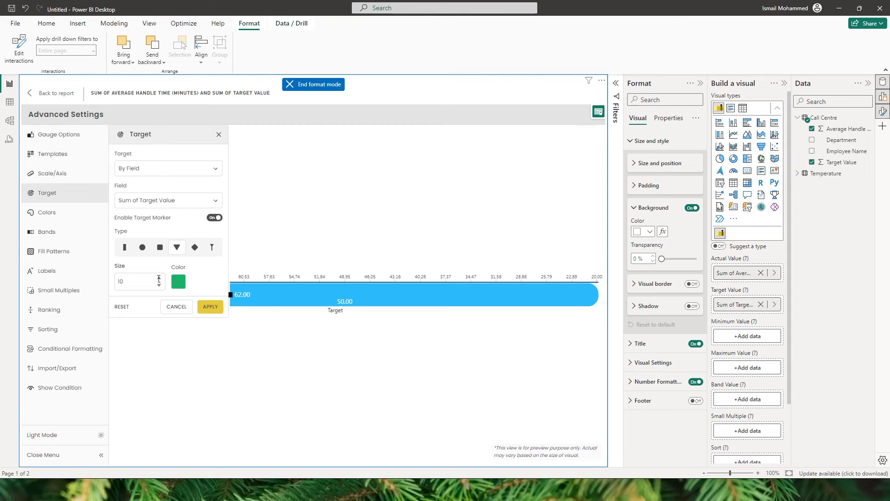
# Increase the size of the green triangle target marker and apply the change.
pyautogui.click(159, 279)
pyautogui.click(160, 278)
pyautogui.click(160, 278)
pyautogui.click(160, 279)
pyautogui.click(160, 278)
pyautogui.click(160, 278)
pyautogui.click(207, 307)
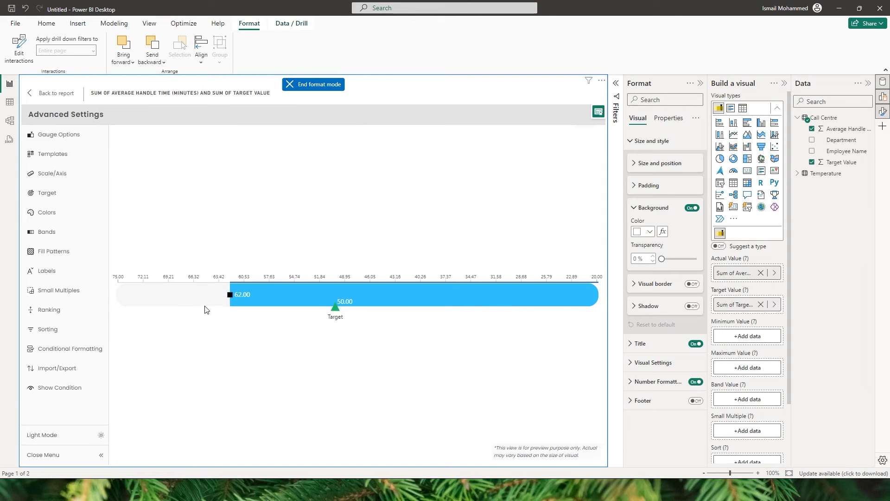
pyautogui.click(344, 306)
# Keep the Single color palette, set the gauge's actual color to orange and apply the change.
pyautogui.click(55, 213)
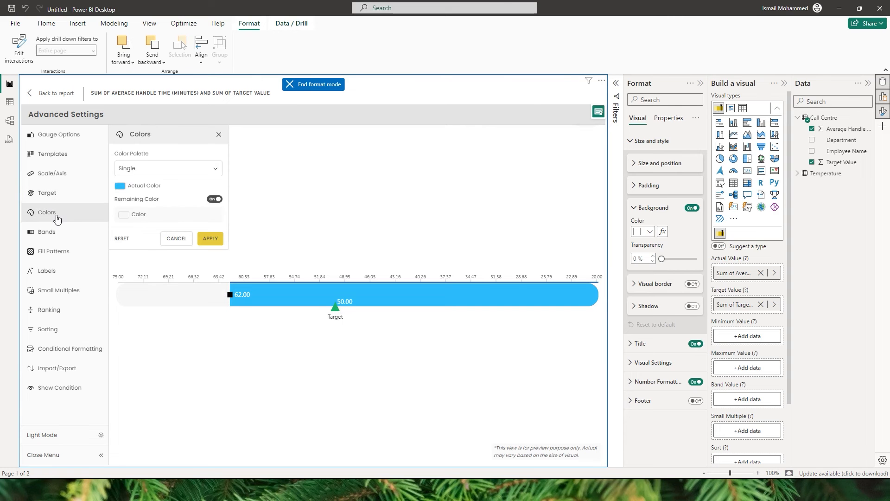
pyautogui.click(179, 172)
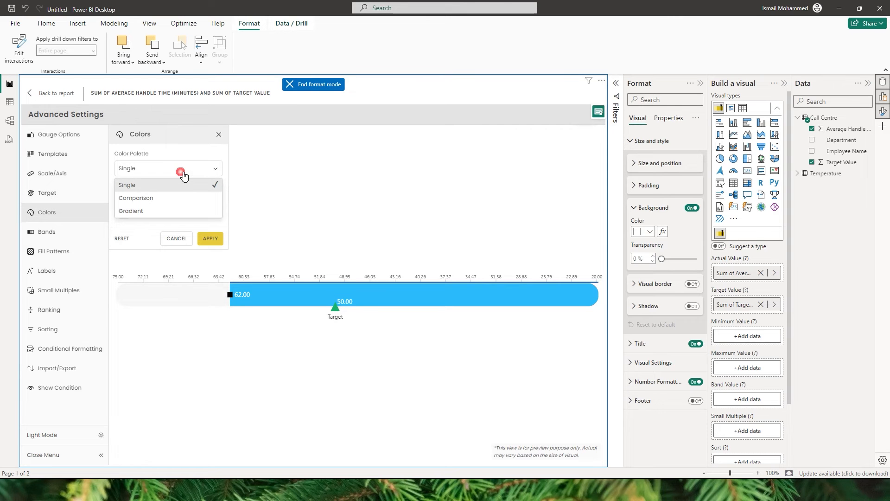
pyautogui.click(138, 187)
pyautogui.click(128, 191)
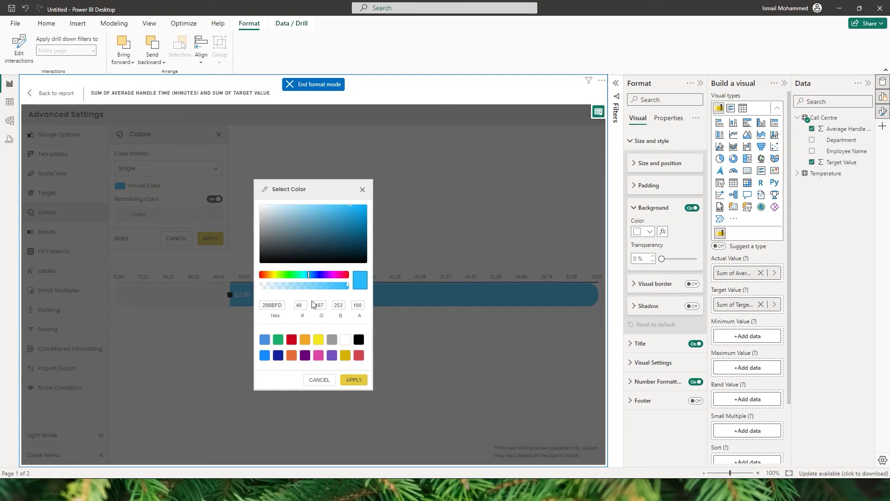
pyautogui.click(307, 343)
pyautogui.click(354, 380)
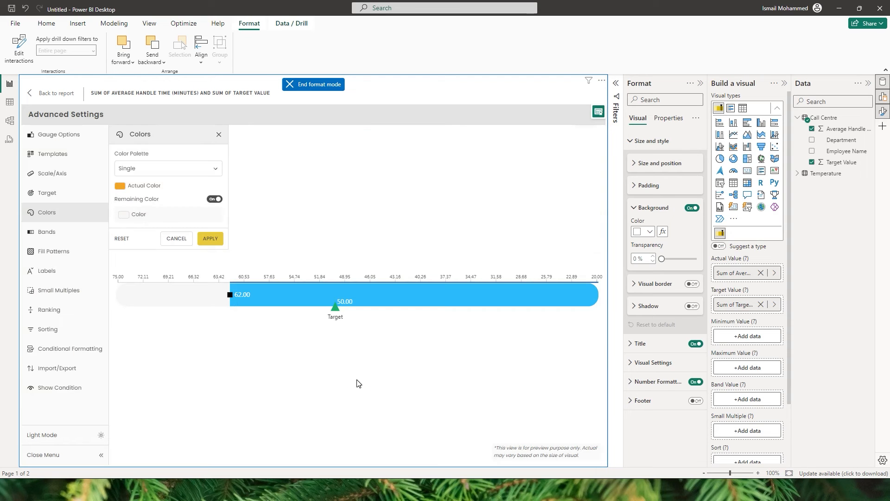
pyautogui.click(210, 238)
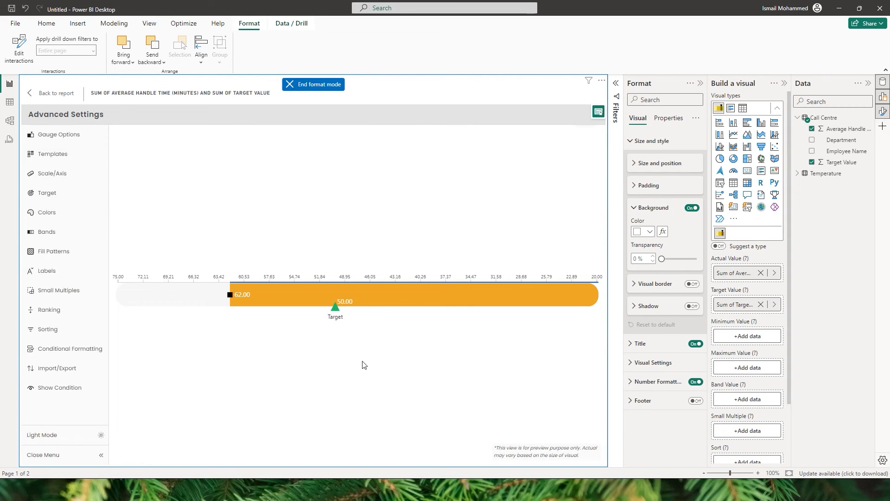
# Switch the gauge's color palette to Comparison, keep its target comparison colors and apply the change.
pyautogui.click(51, 211)
pyautogui.click(173, 170)
pyautogui.click(140, 198)
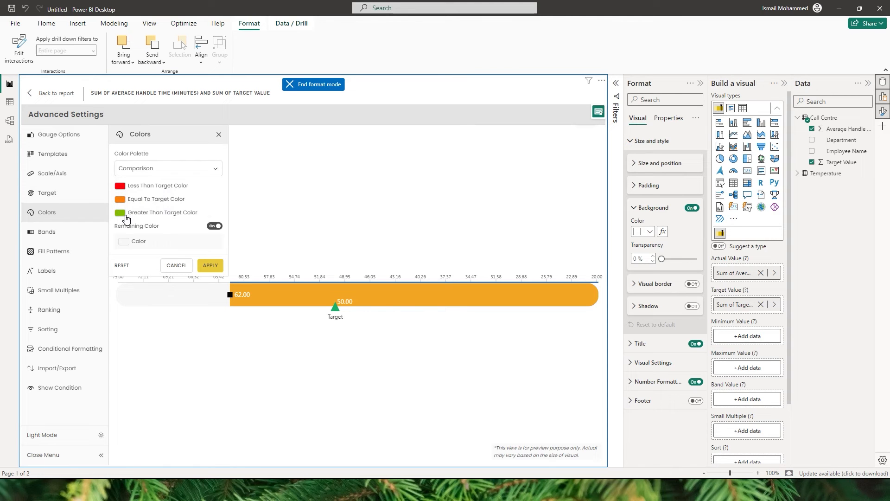
pyautogui.click(210, 266)
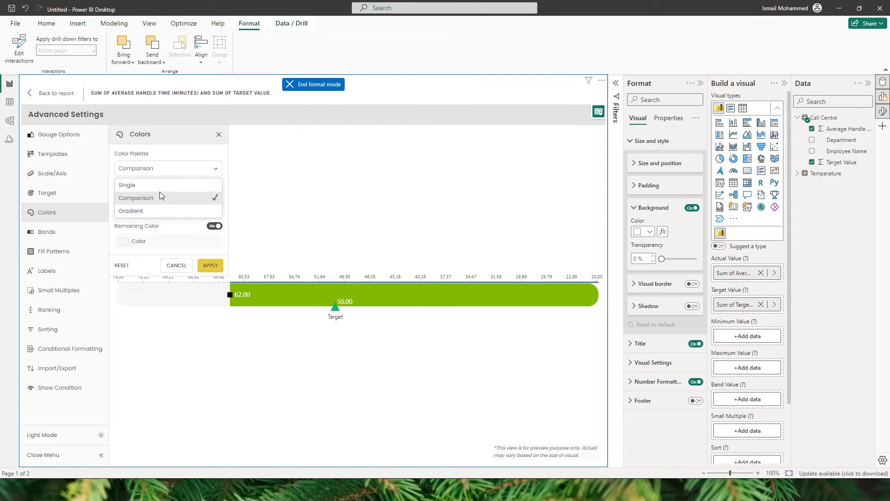
# Change the gauge's color palette to Gradient, enable the mid color and apply the changes.
pyautogui.click(154, 212)
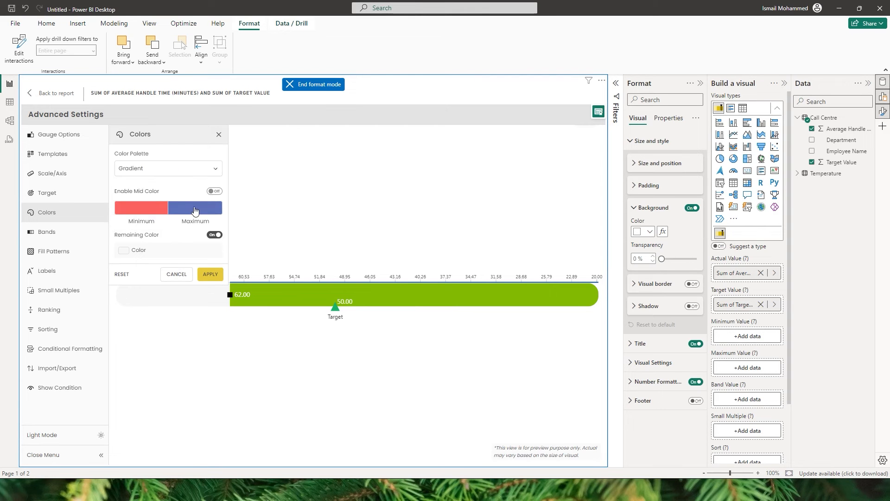
pyautogui.click(209, 274)
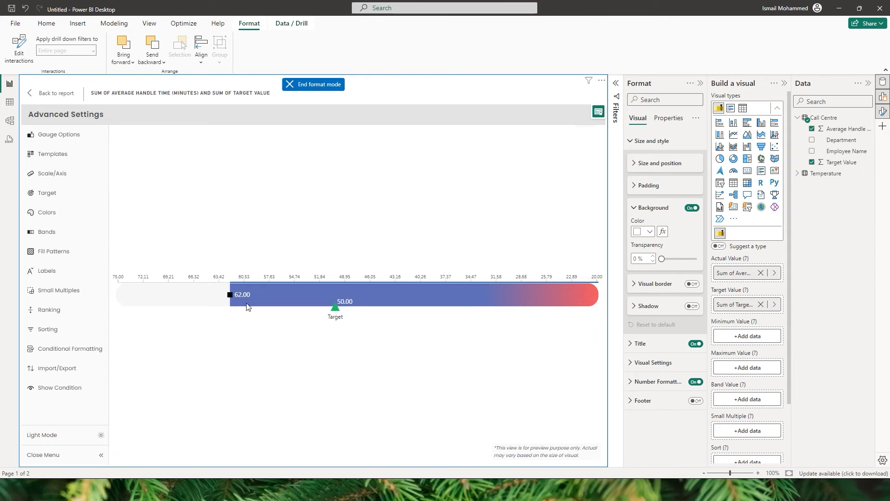
pyautogui.click(56, 213)
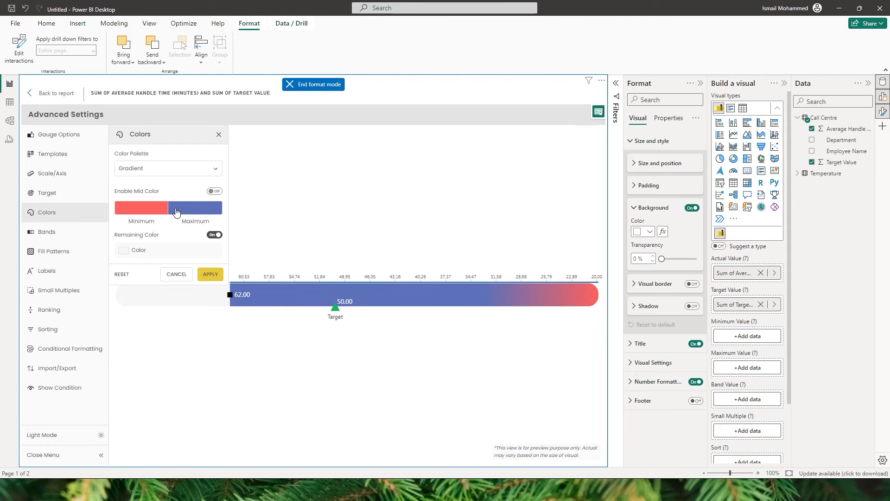
pyautogui.click(215, 191)
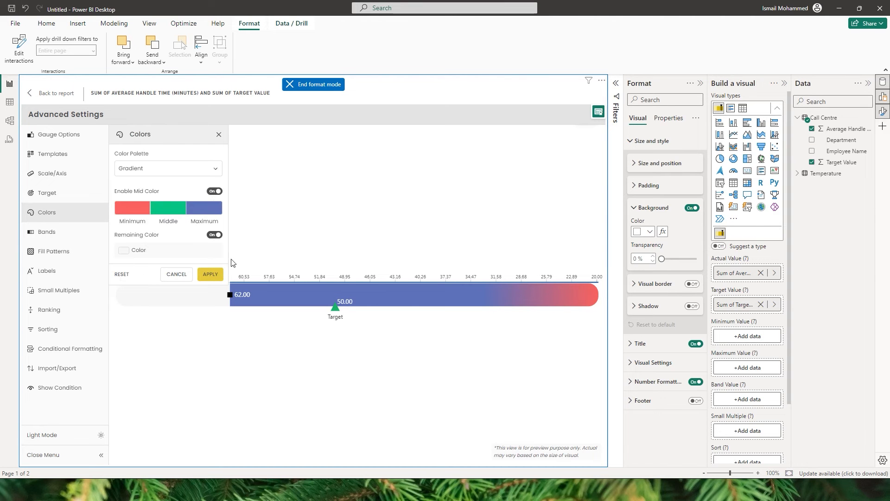
pyautogui.click(210, 274)
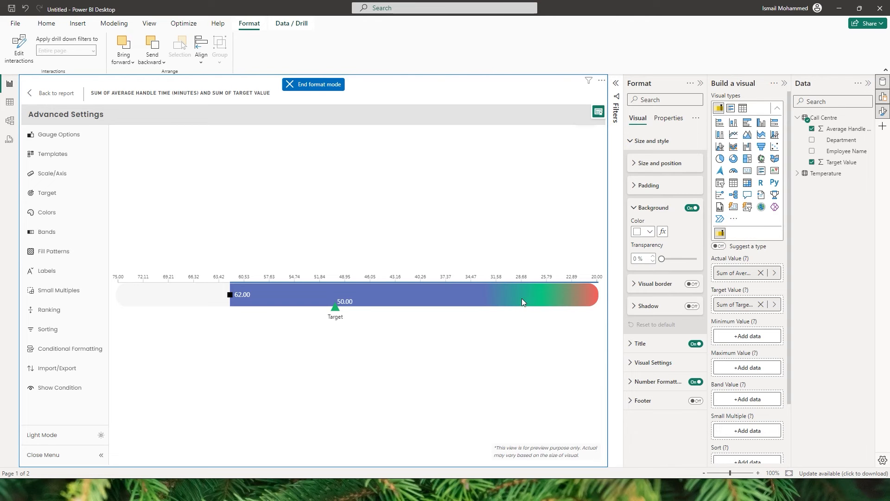
# Enable bands on the gauge and keep the By Value color palette.
pyautogui.click(62, 211)
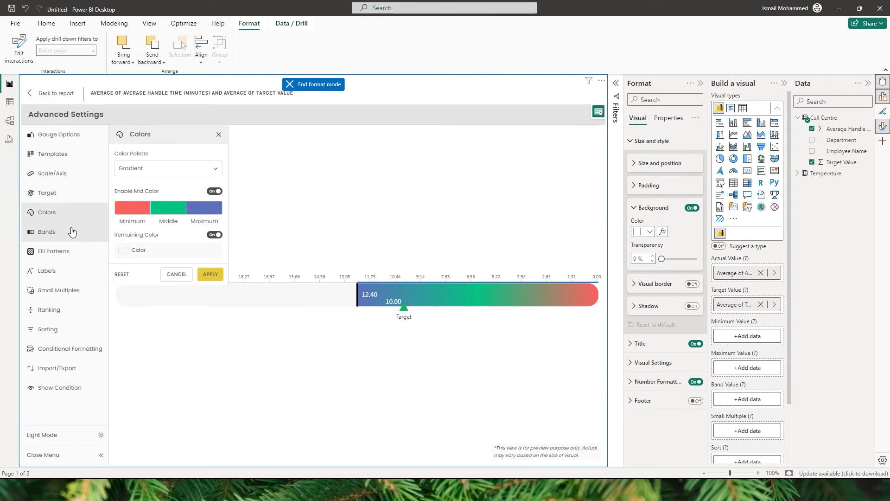
pyautogui.click(62, 235)
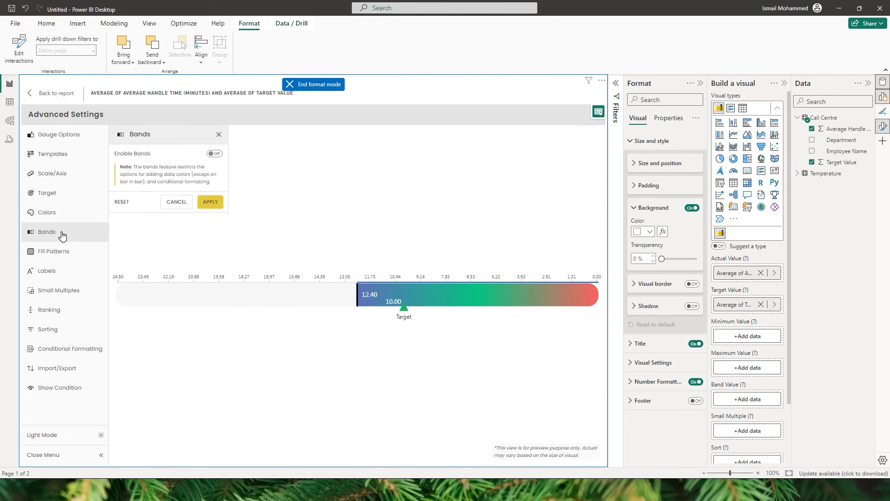
pyautogui.click(215, 153)
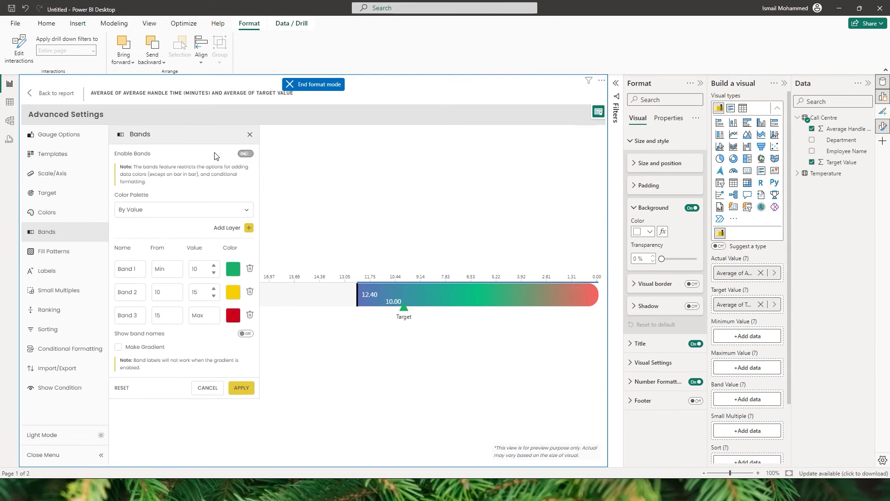
pyautogui.click(175, 212)
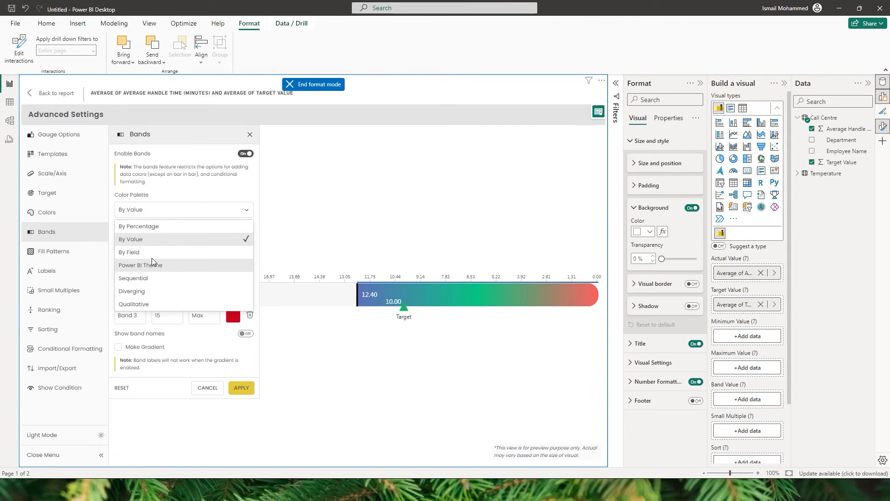
pyautogui.click(158, 239)
pyautogui.click(176, 210)
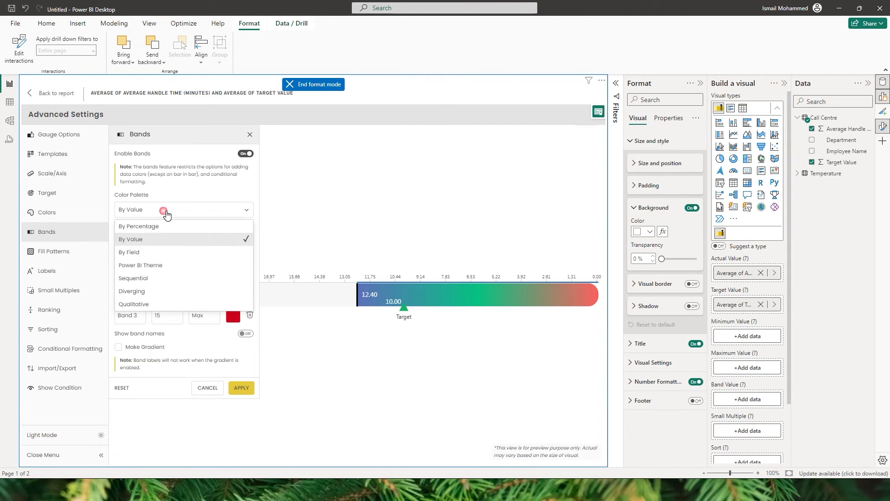
pyautogui.click(152, 243)
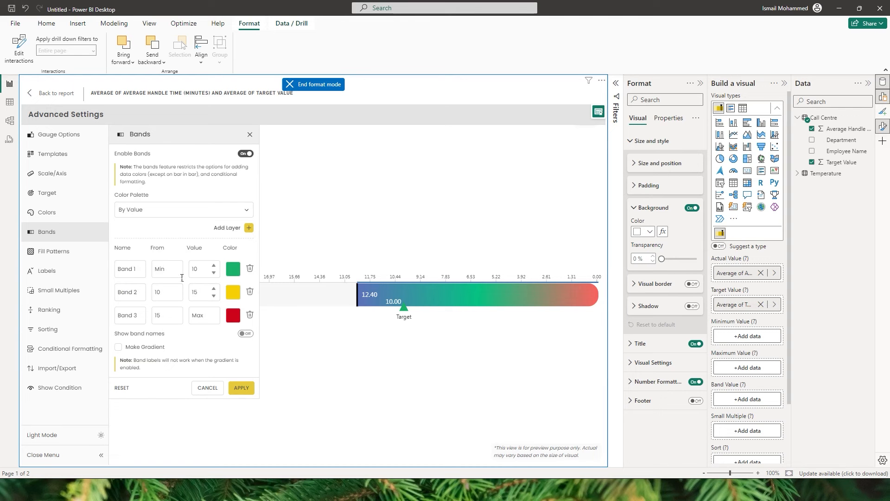
# Set the value of Band 1 to 5 and the value of Band 2 to 10.
pyautogui.doubleClick(207, 274)
pyautogui.write('5')
pyautogui.doubleClick(199, 293)
# Set the color of Band 2 to the light green 3FCF8C.
pyautogui.click(228, 294)
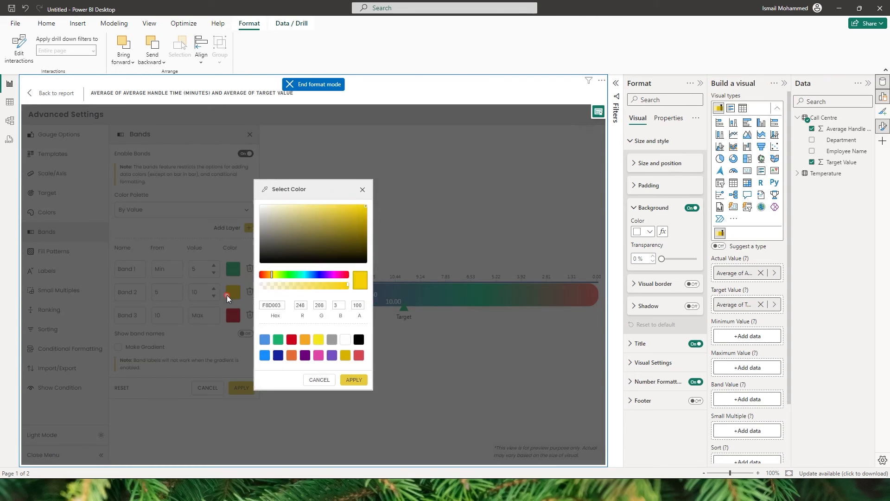
pyautogui.click(278, 339)
pyautogui.click(331, 216)
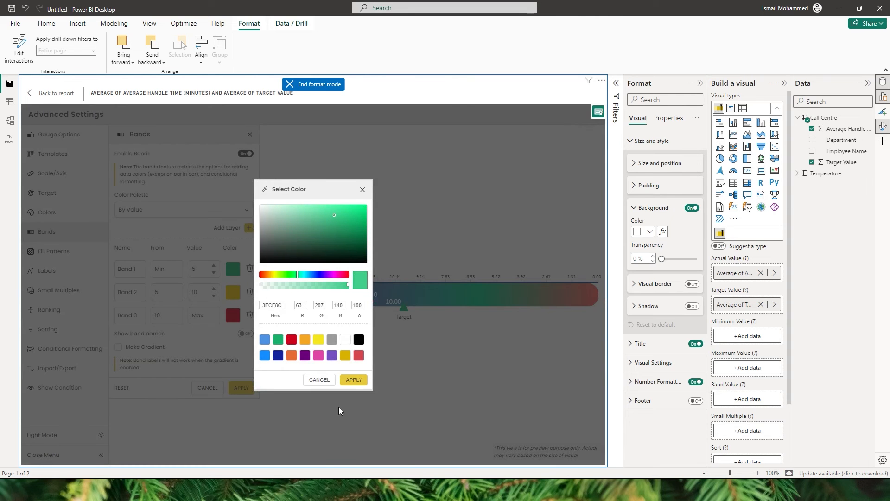
pyautogui.click(353, 380)
# Set the color of Band 3 to orange.
pyautogui.click(215, 320)
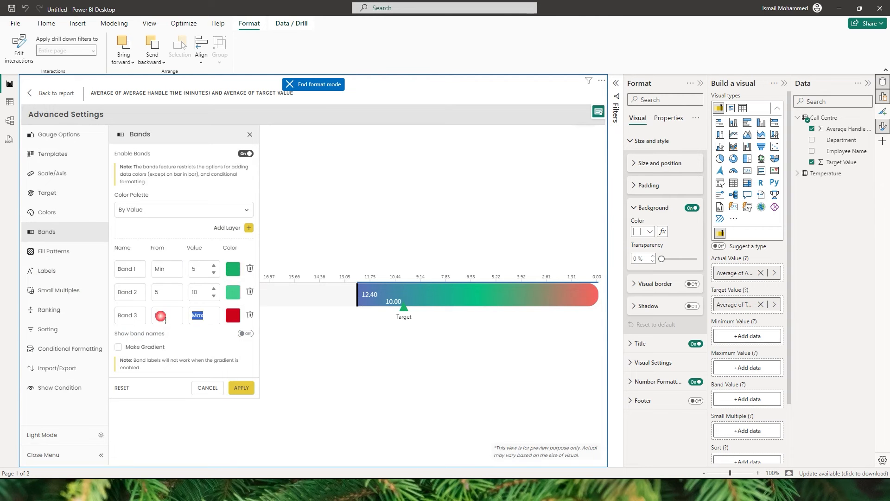
pyautogui.click(233, 315)
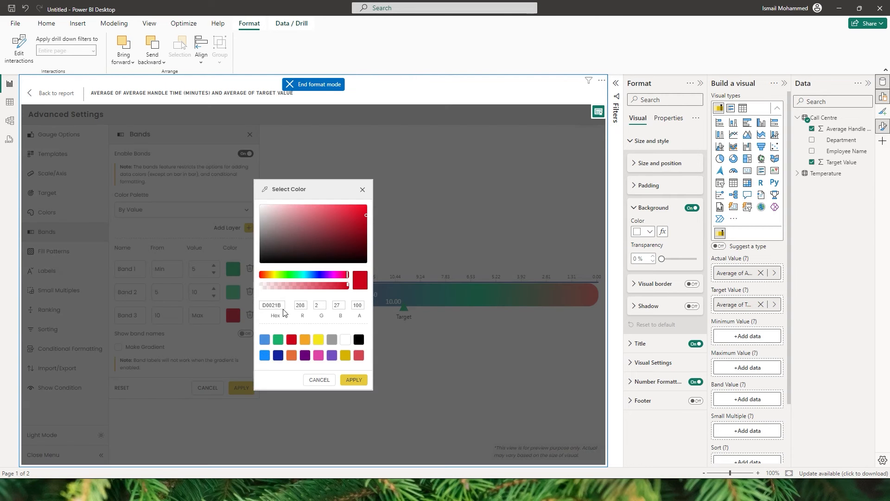
pyautogui.click(305, 340)
pyautogui.click(361, 385)
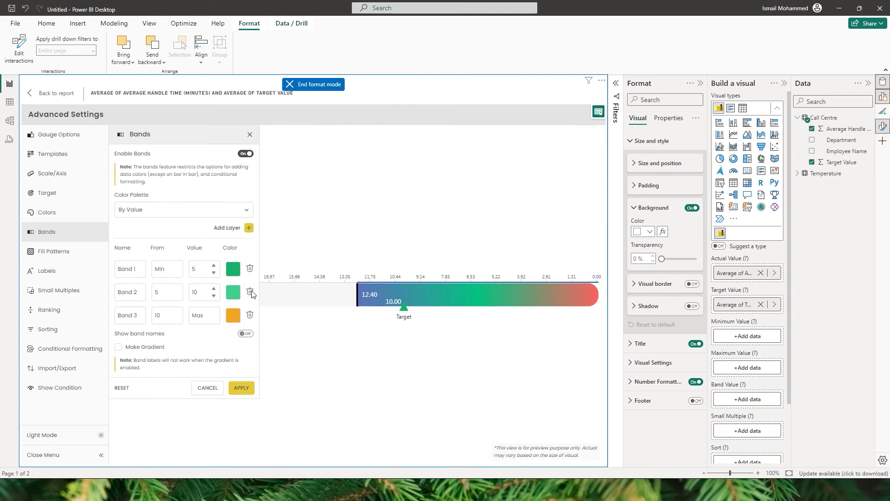
# Add a new band layer before Band 3 and set its value to 15.
pyautogui.click(239, 229)
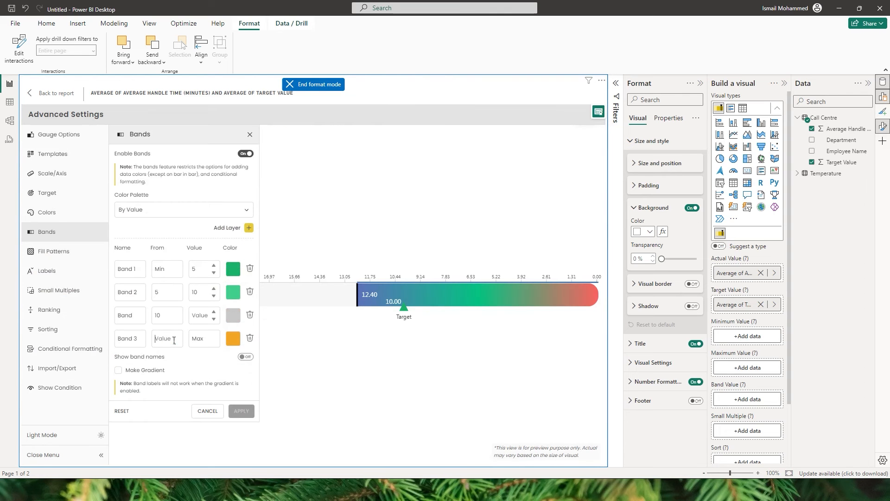
pyautogui.click(207, 316)
pyautogui.write('15')
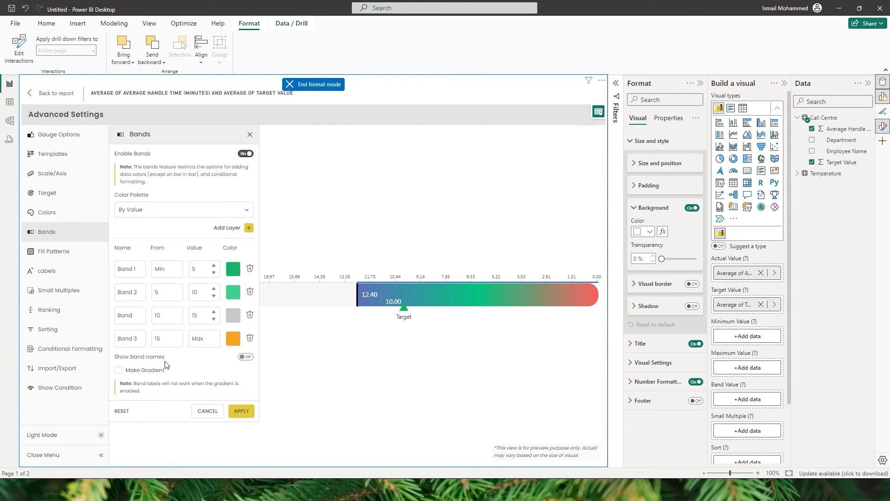
# Color Band 3 red (D0021B) and the new 10 to 15 band orange, and apply the bands.
pyautogui.click(241, 344)
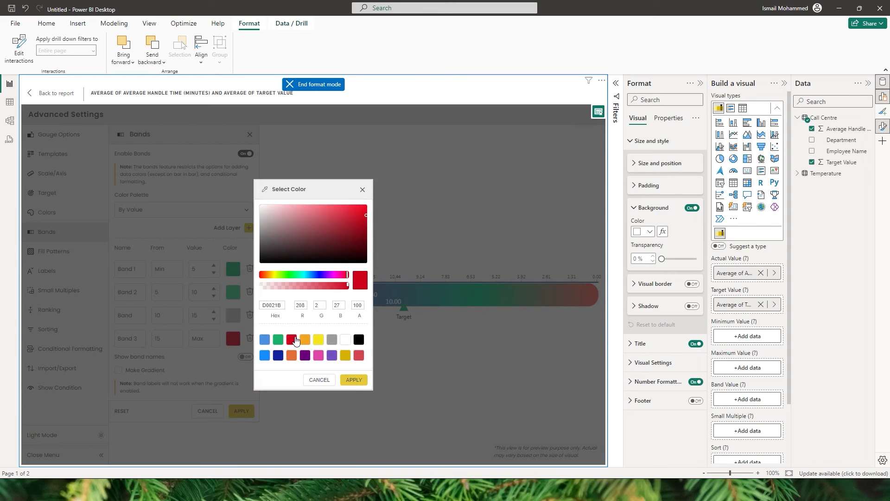
pyautogui.click(353, 380)
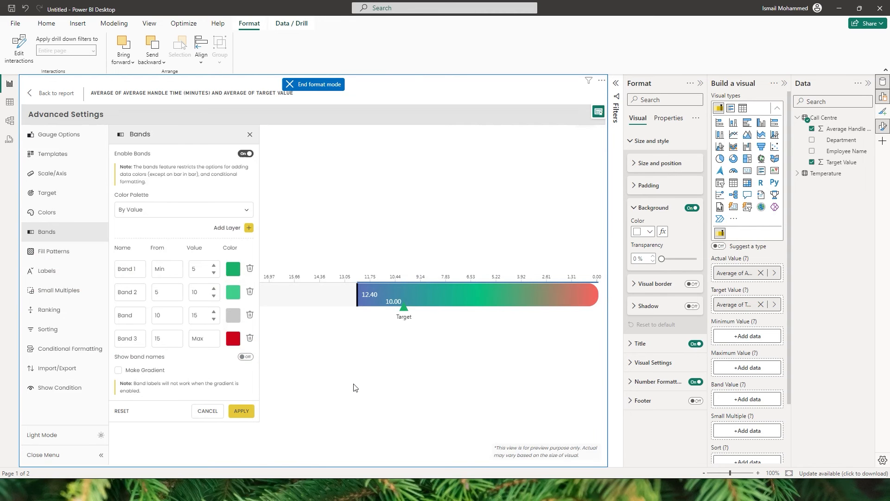
pyautogui.click(228, 320)
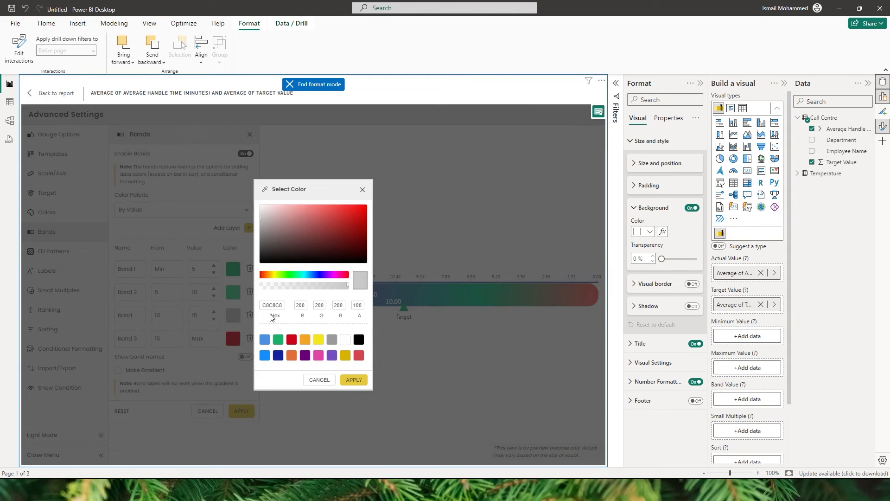
pyautogui.click(305, 340)
pyautogui.click(352, 378)
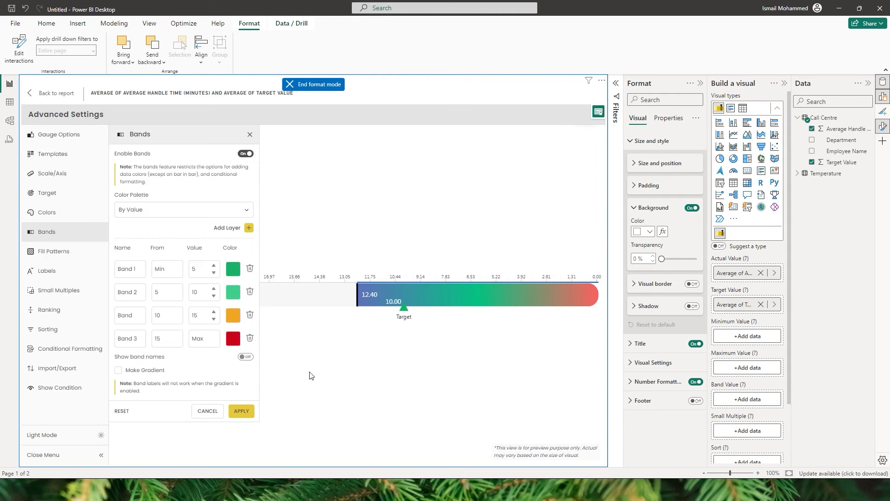
pyautogui.click(244, 412)
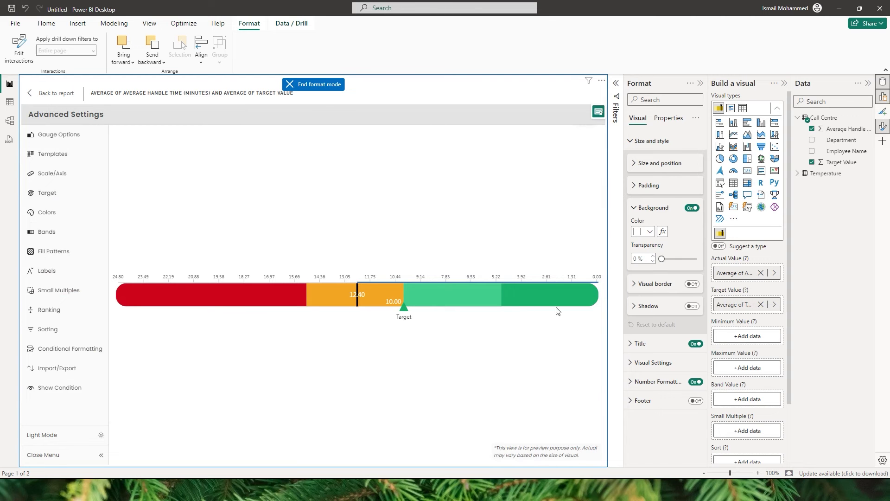
# Filter the page to the first, second and last listed employee in turn to compare each one's gauge value with the bands.
pyautogui.click(616, 86)
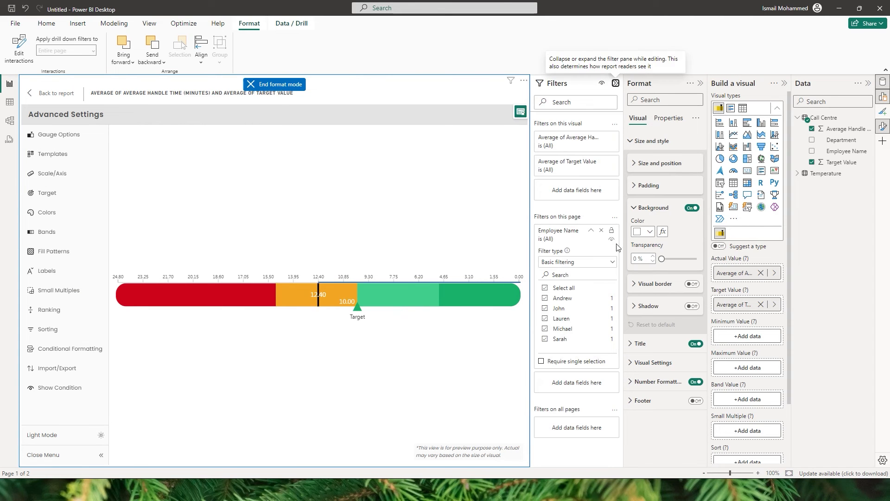
pyautogui.click(550, 300)
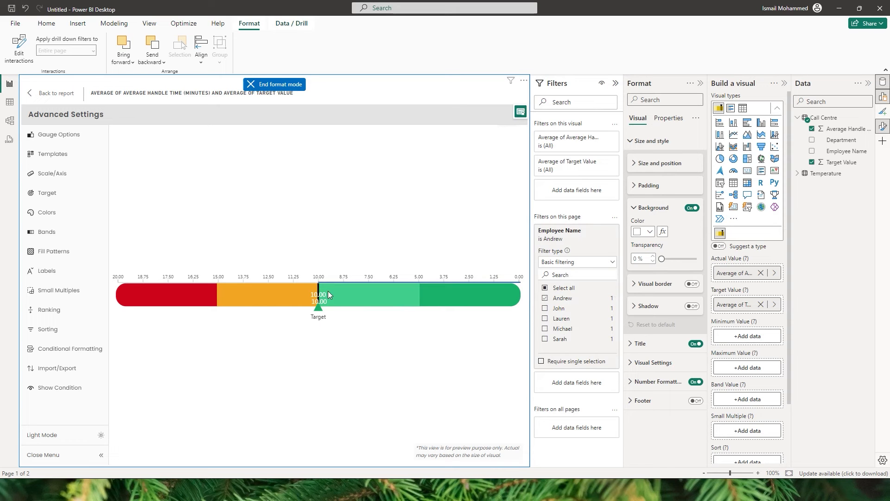
pyautogui.click(550, 299)
pyautogui.click(549, 309)
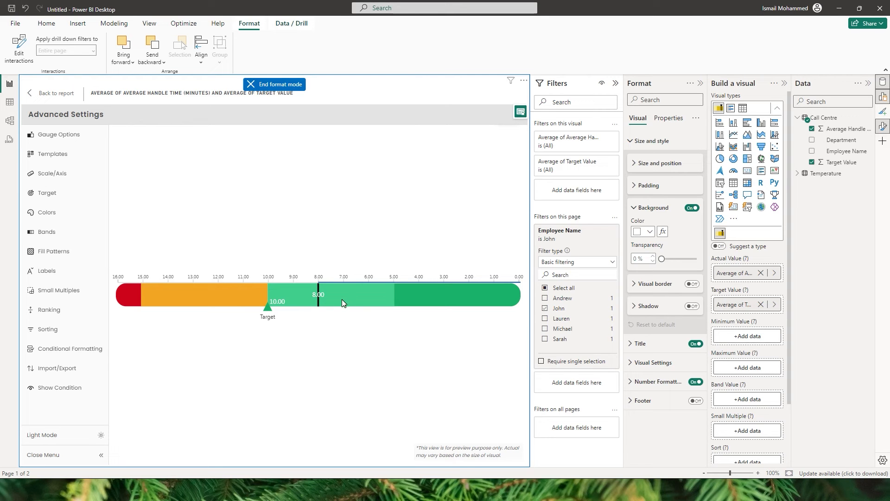
pyautogui.click(545, 308)
pyautogui.click(545, 339)
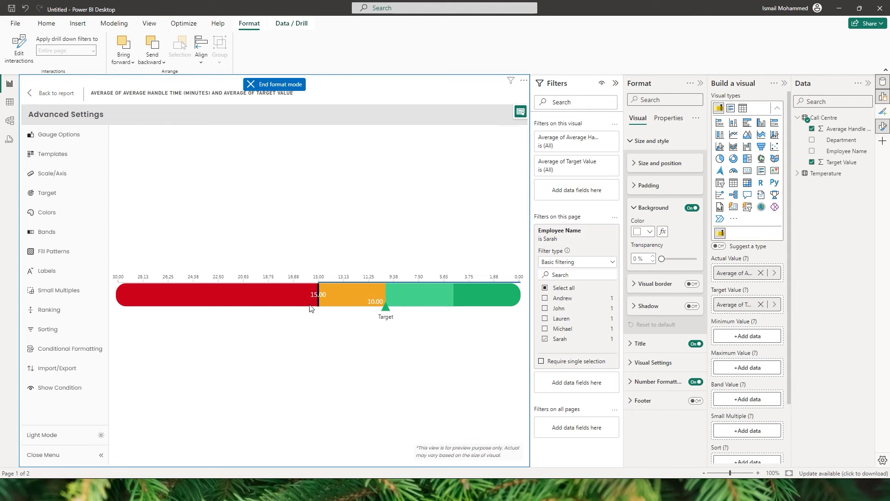
# Change the bands' color palette to Sequential with 4 classes in Blue and apply it.
pyautogui.click(61, 232)
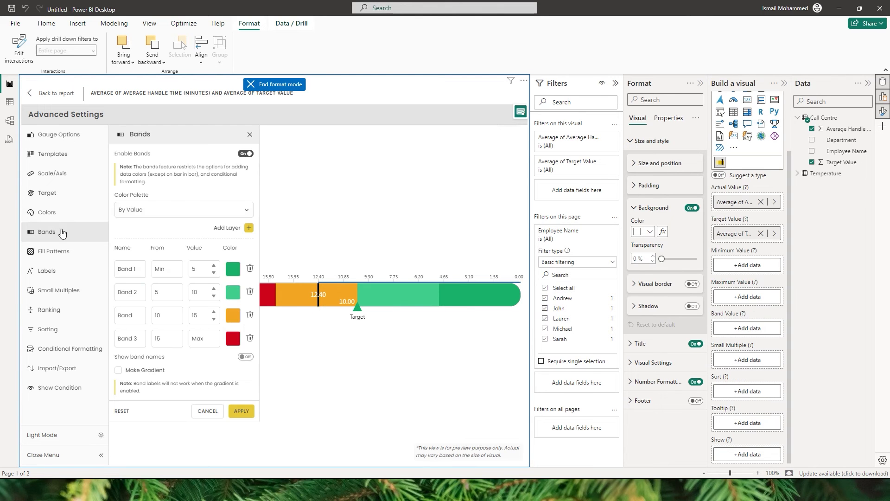
pyautogui.click(148, 213)
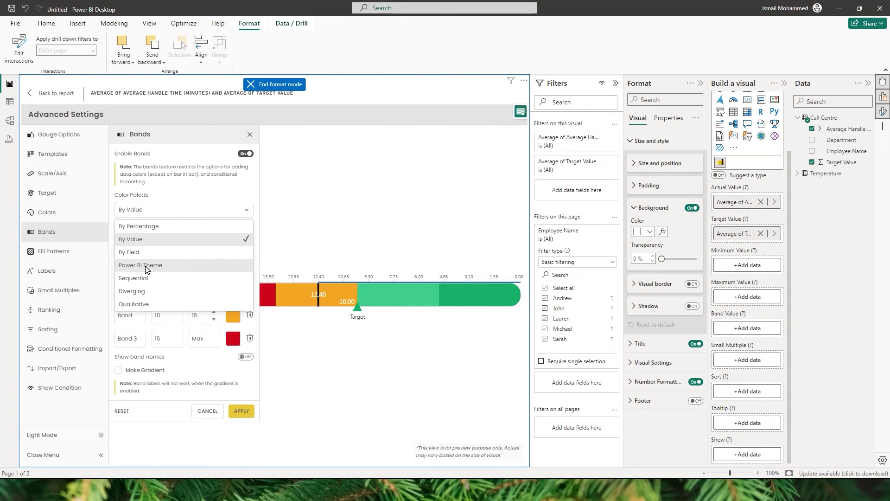
pyautogui.click(146, 277)
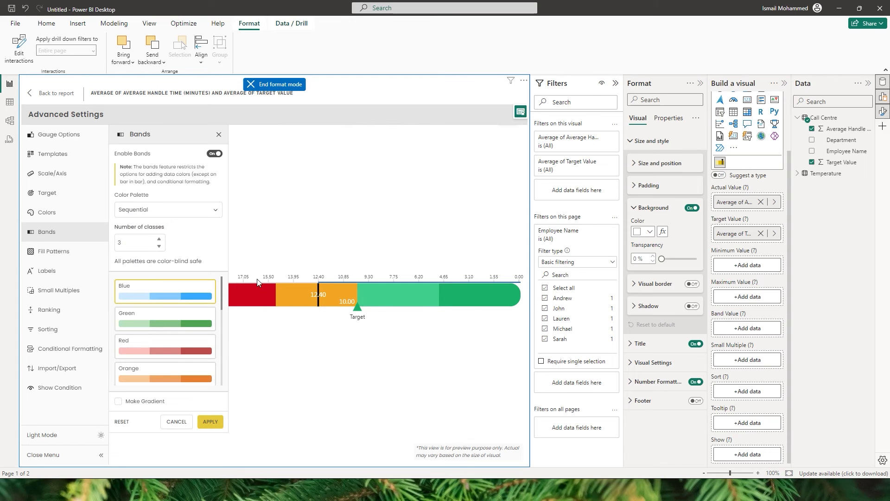
pyautogui.click(216, 422)
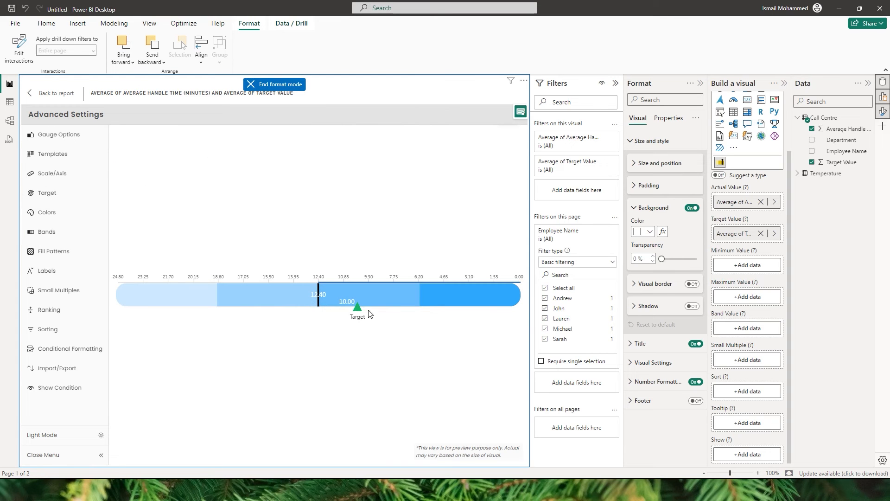
# Change the bands' color palette to Diverging with the Tropic scheme in 4 classes and apply it.
pyautogui.click(46, 232)
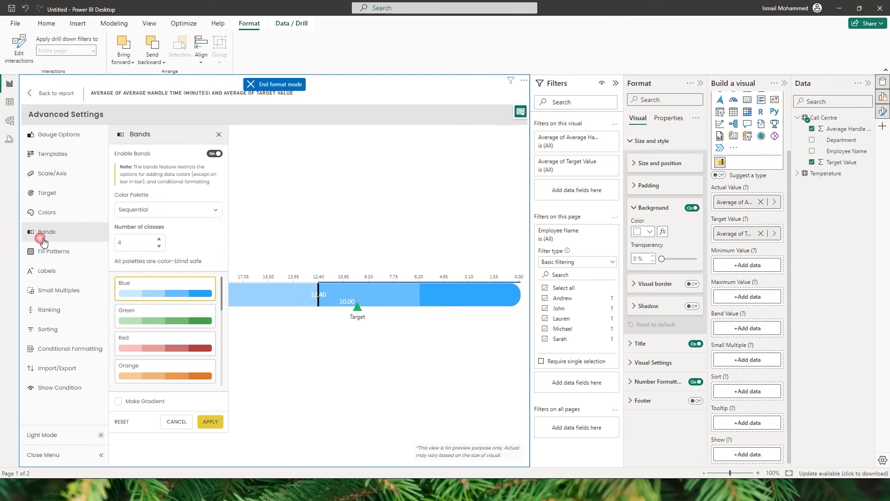
pyautogui.click(148, 211)
pyautogui.click(153, 291)
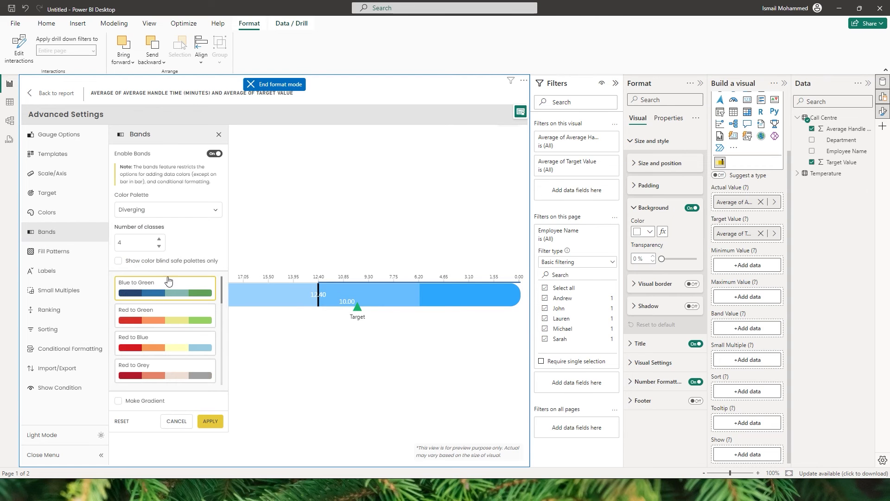
pyautogui.click(119, 320)
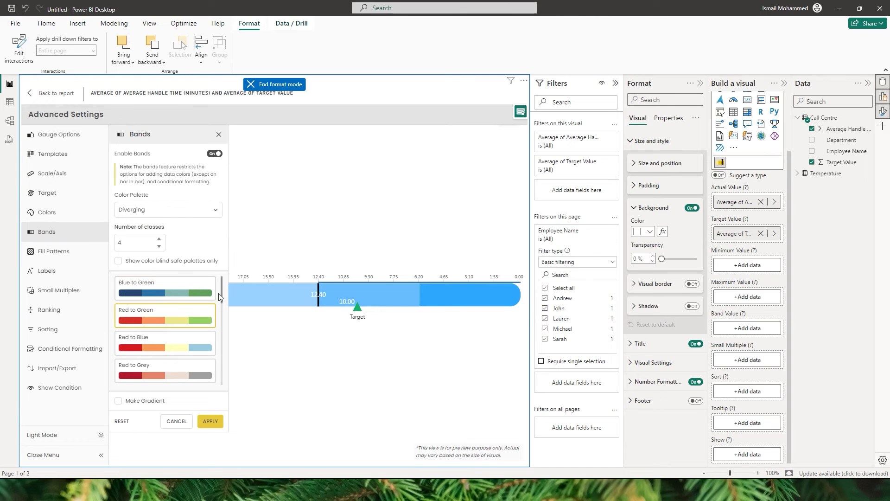
pyautogui.moveTo(222, 288); pyautogui.dragTo(221, 356)
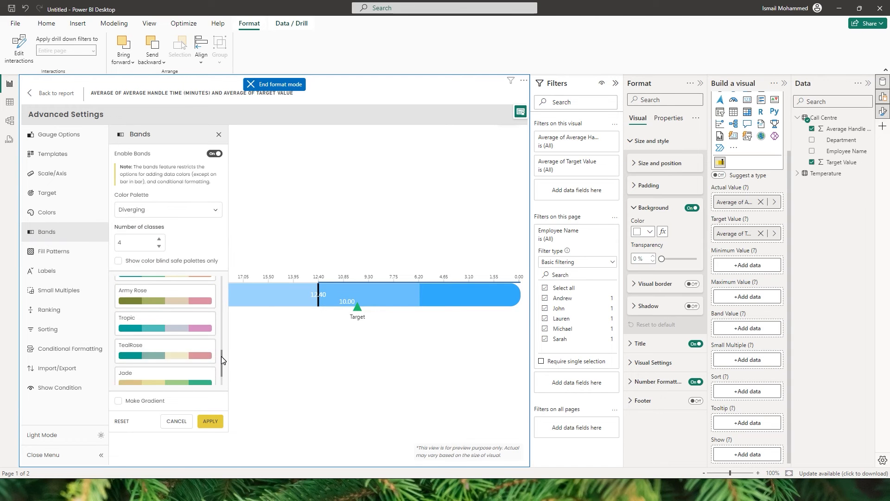
pyautogui.click(156, 327)
pyautogui.click(210, 421)
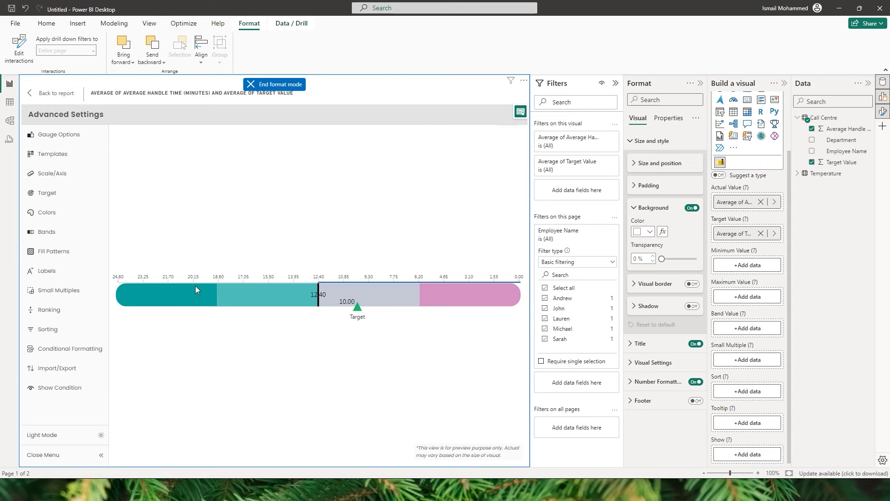
# Set the bands' palette to 7 classes of the Hiroshige scheme with Make Gradient enabled, and apply it.
pyautogui.click(55, 249)
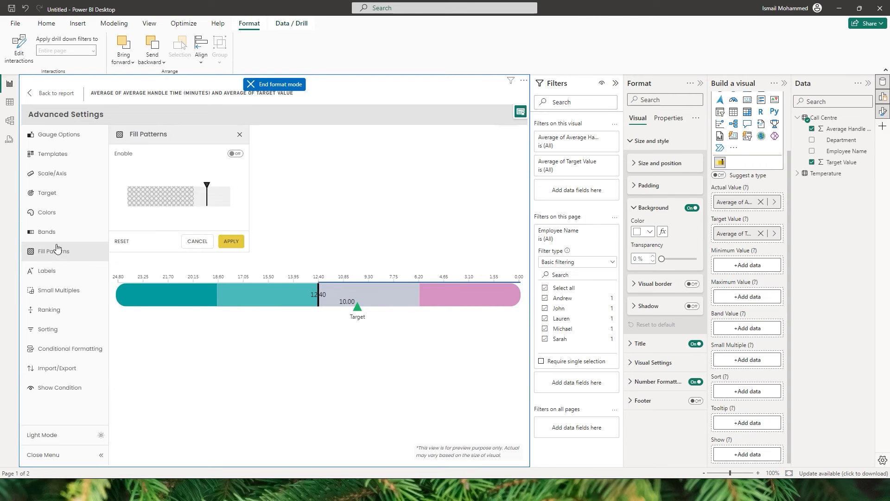
pyautogui.click(57, 238)
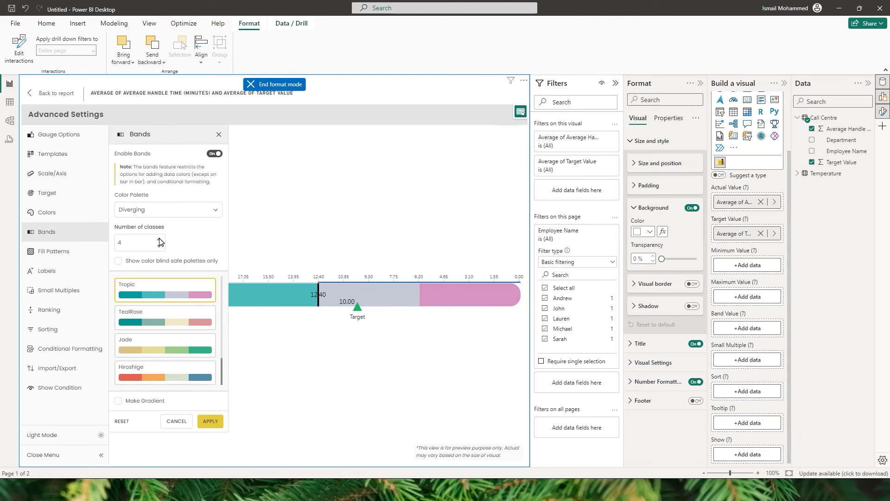
pyautogui.click(159, 239)
pyautogui.click(159, 240)
pyautogui.click(159, 239)
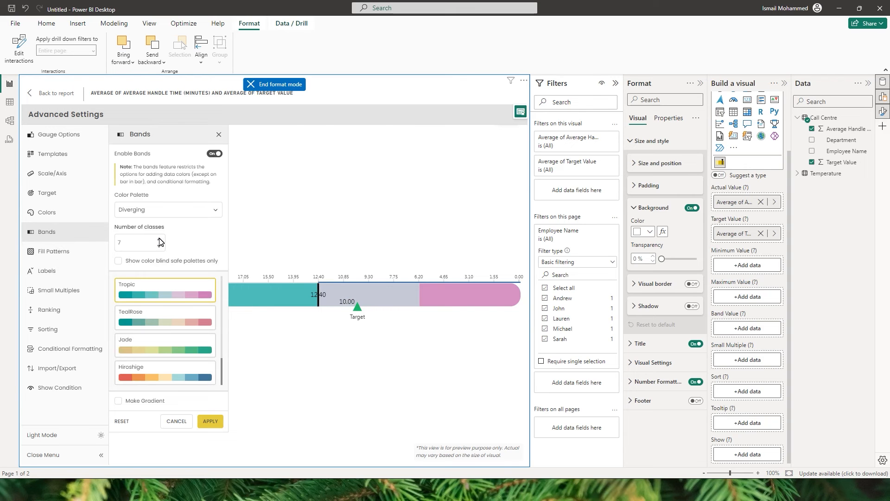
pyautogui.click(119, 401)
pyautogui.click(138, 381)
pyautogui.click(210, 421)
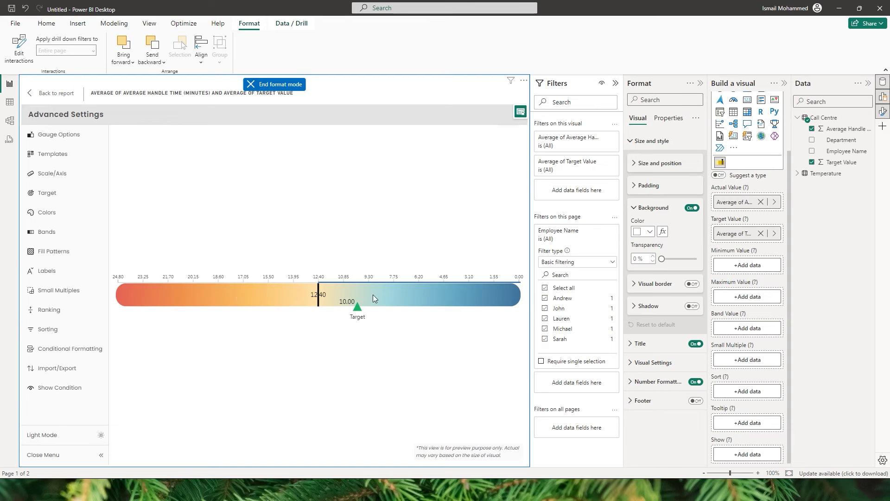
# Enable fill patterns for the gauge, choose the Star pattern and apply it.
pyautogui.click(46, 232)
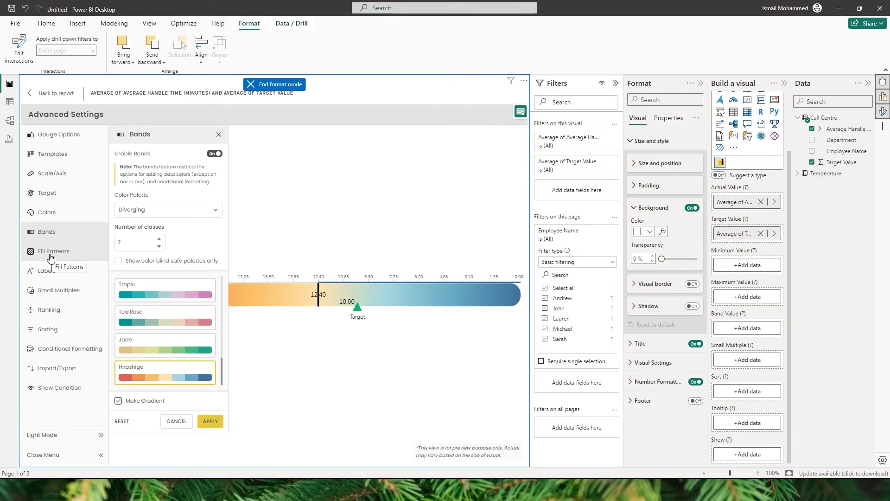
pyautogui.click(51, 253)
pyautogui.click(235, 154)
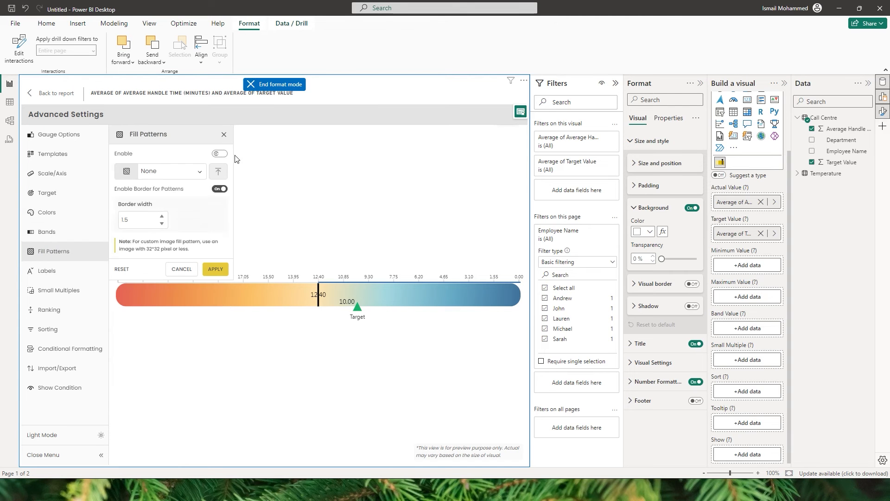
pyautogui.click(193, 173)
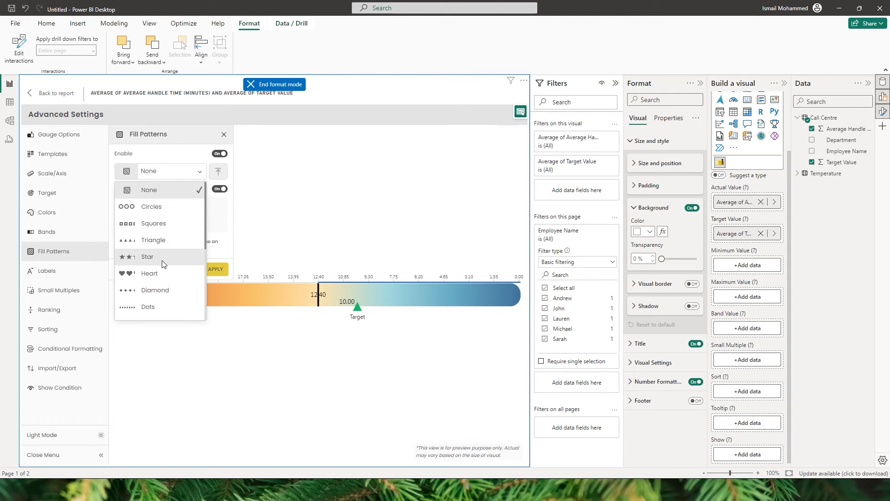
pyautogui.click(149, 262)
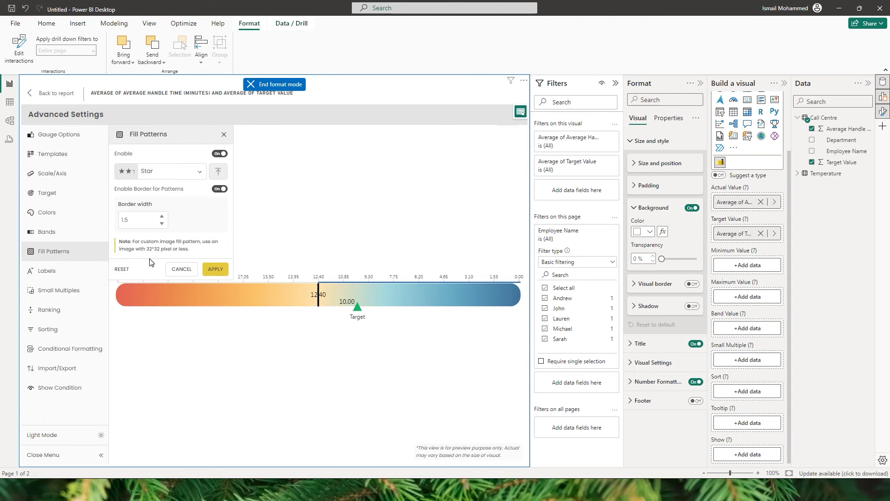
pyautogui.click(223, 270)
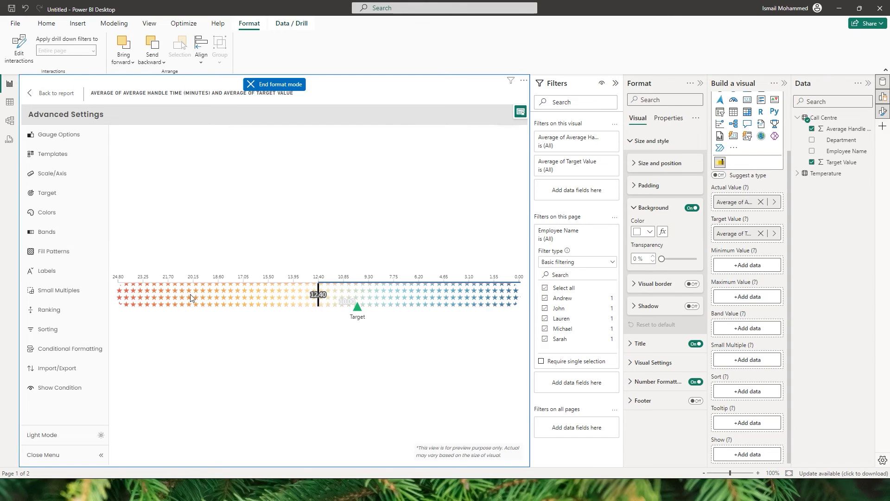
# Increase the star fill pattern's border width, apply it, and reopen the fill pattern settings.
pyautogui.click(45, 253)
pyautogui.click(188, 171)
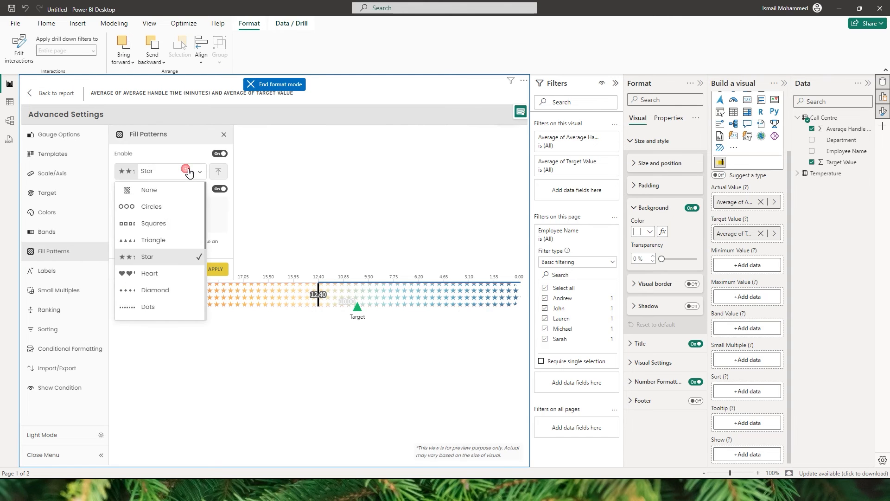
pyautogui.click(188, 171)
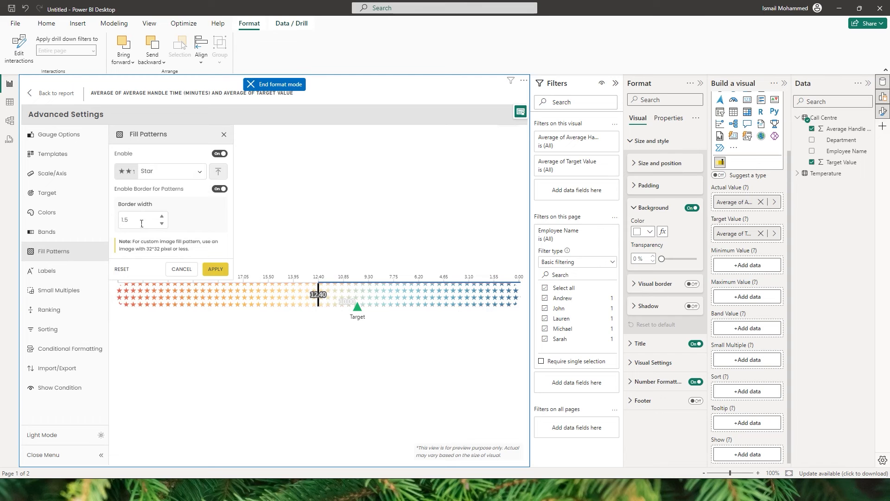
pyautogui.click(162, 217)
pyautogui.click(162, 217)
pyautogui.click(162, 217)
pyautogui.click(162, 217)
pyautogui.click(162, 217)
pyautogui.click(162, 217)
pyautogui.click(214, 269)
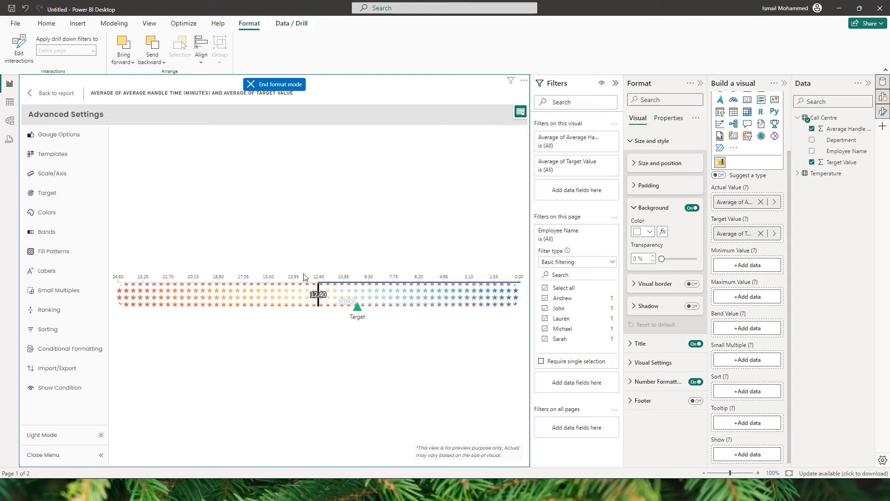
pyautogui.click(46, 250)
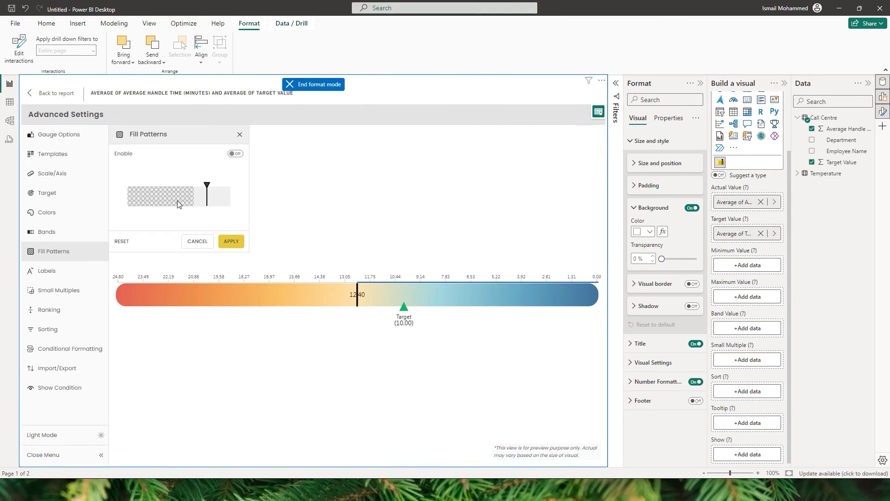
# Disable the label of the gauge's actual value and apply the change.
pyautogui.click(47, 271)
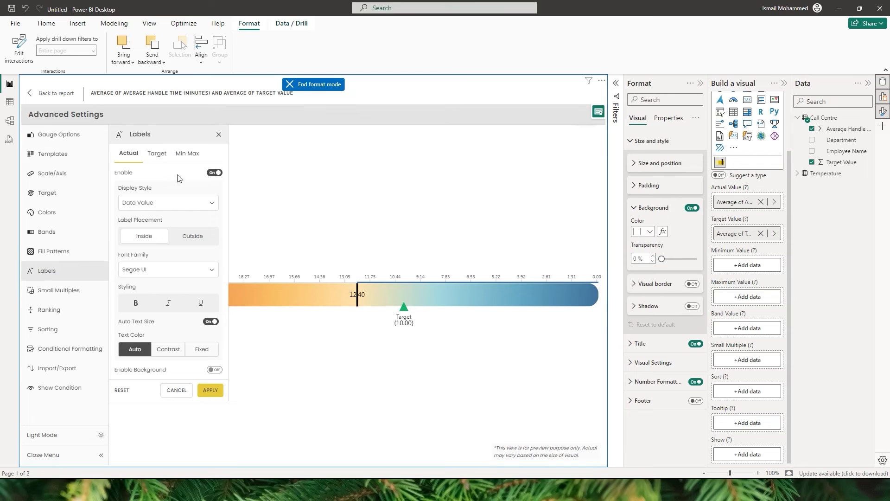
pyautogui.click(215, 173)
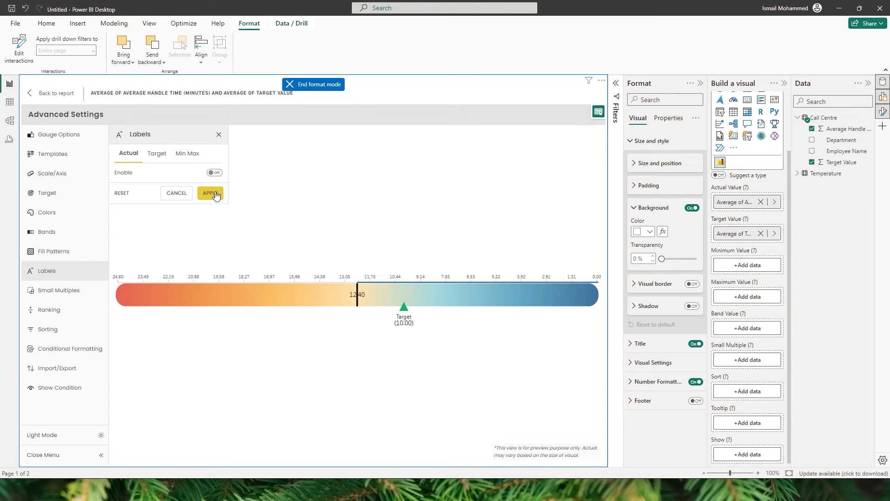
pyautogui.click(211, 195)
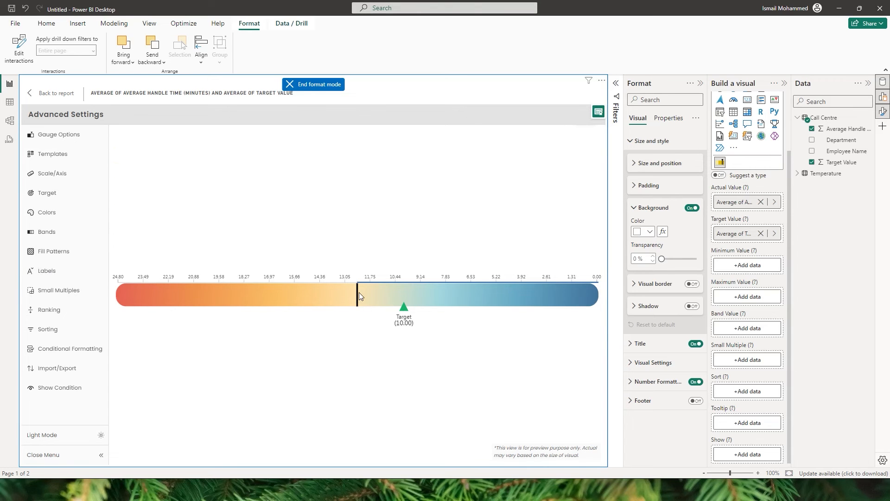
# Enable the actual value label again with its display style set to Both, and apply it.
pyautogui.click(67, 273)
pyautogui.click(214, 172)
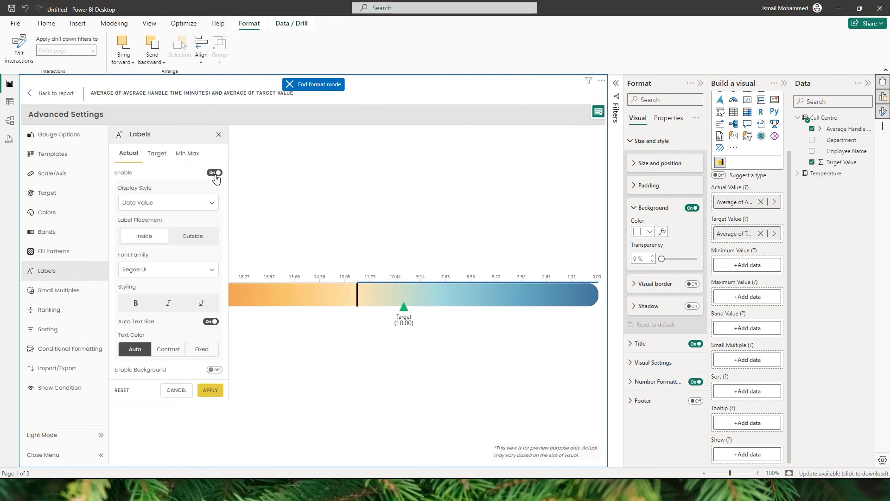
pyautogui.click(168, 204)
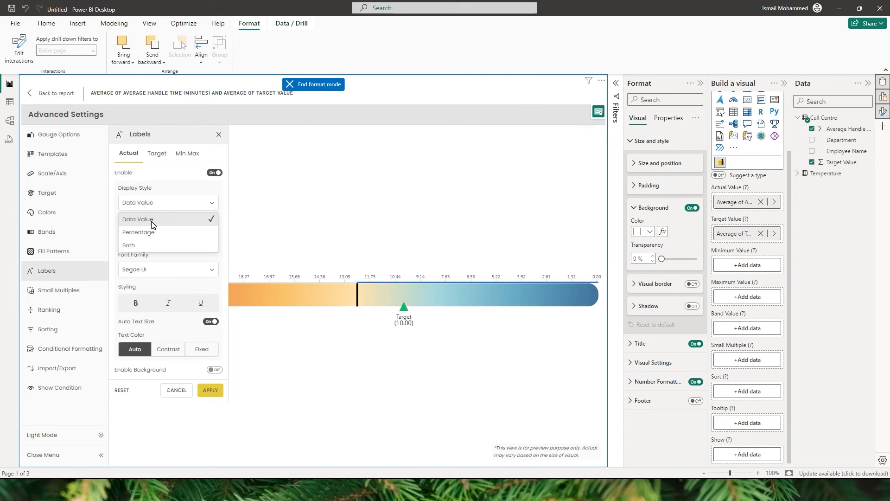
pyautogui.click(150, 232)
pyautogui.click(156, 202)
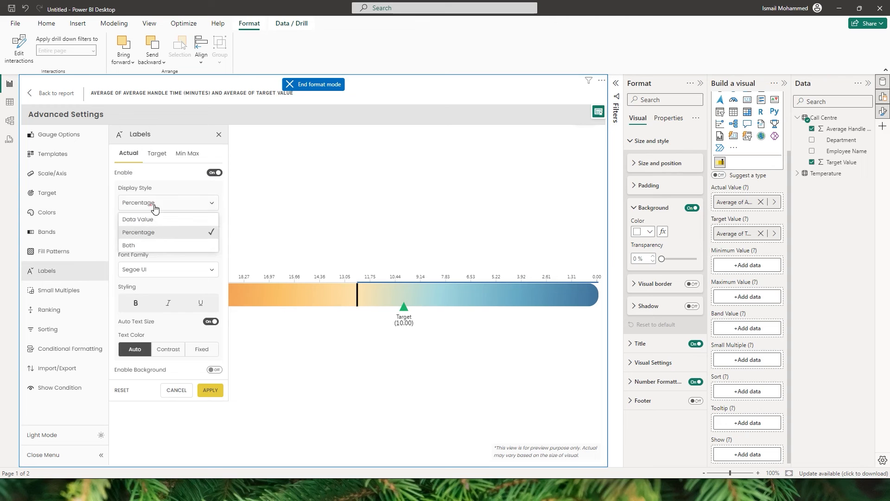
pyautogui.click(140, 246)
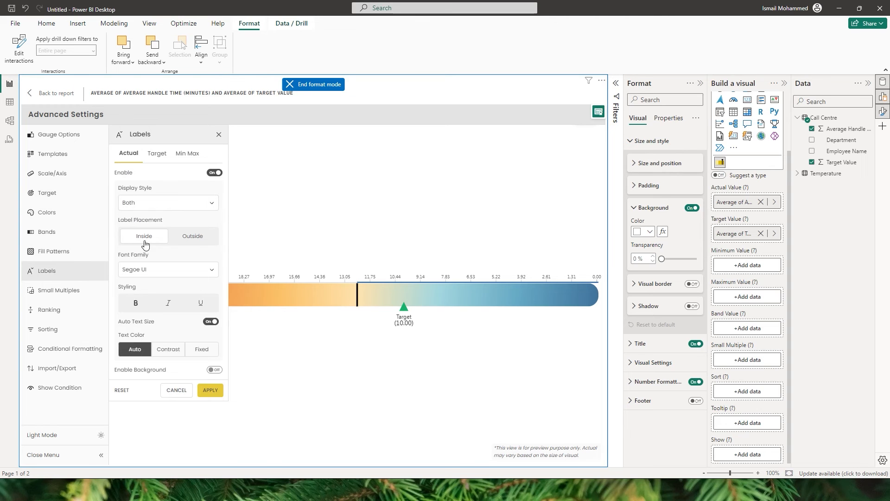
pyautogui.click(211, 391)
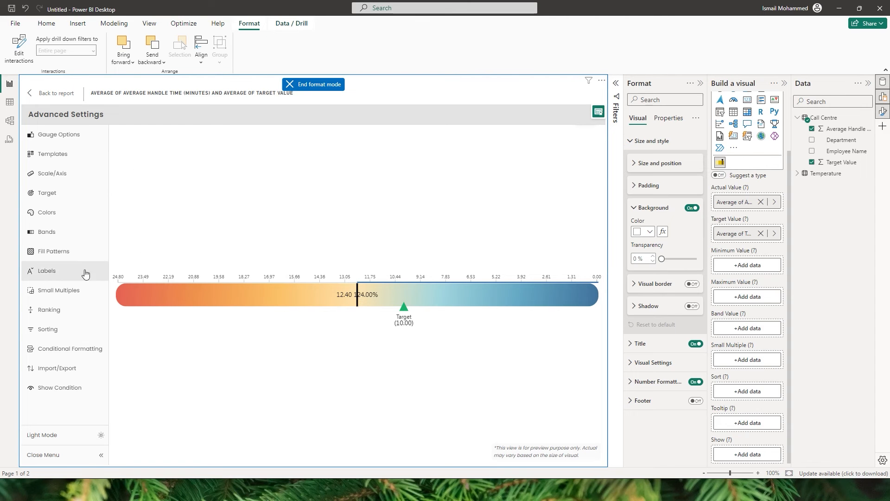
# Set the actual value label to show only the Data Value, place it Outside the bar, and apply.
pyautogui.click(56, 272)
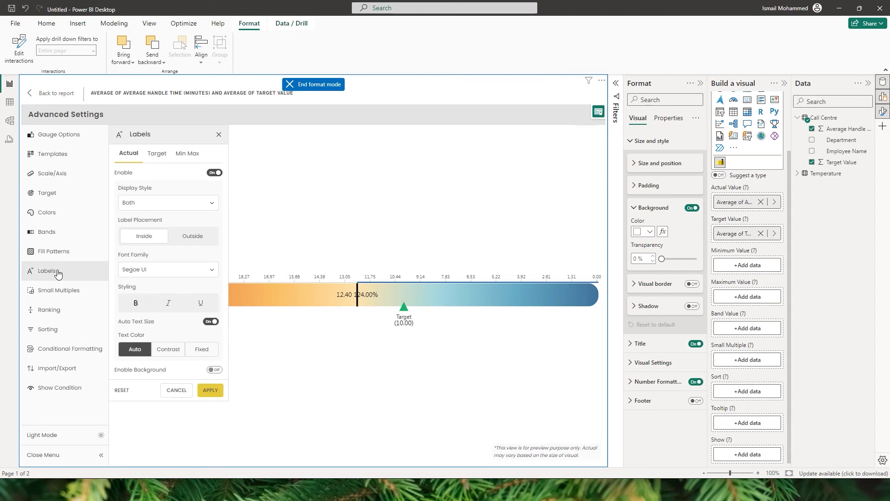
pyautogui.click(179, 204)
pyautogui.click(153, 219)
pyautogui.click(193, 239)
pyautogui.click(211, 390)
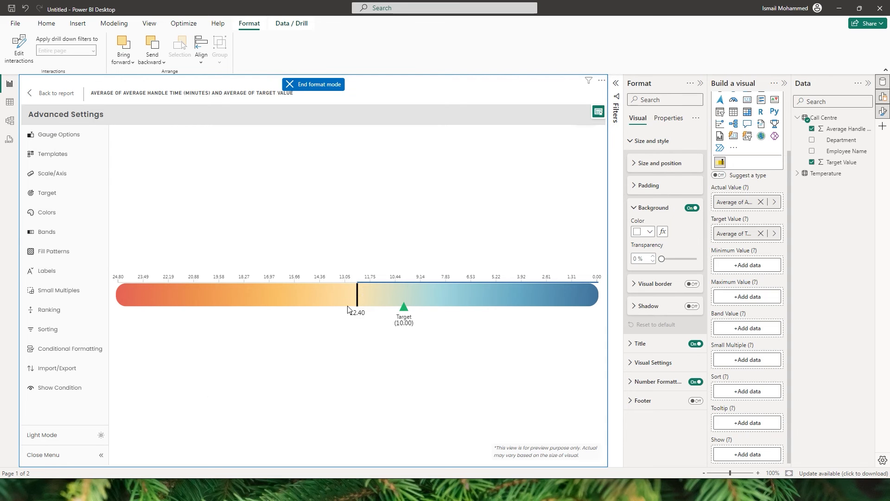
# Set the actual value label's text color to Fixed after trying Contrast, and look at its color choices.
pyautogui.click(52, 273)
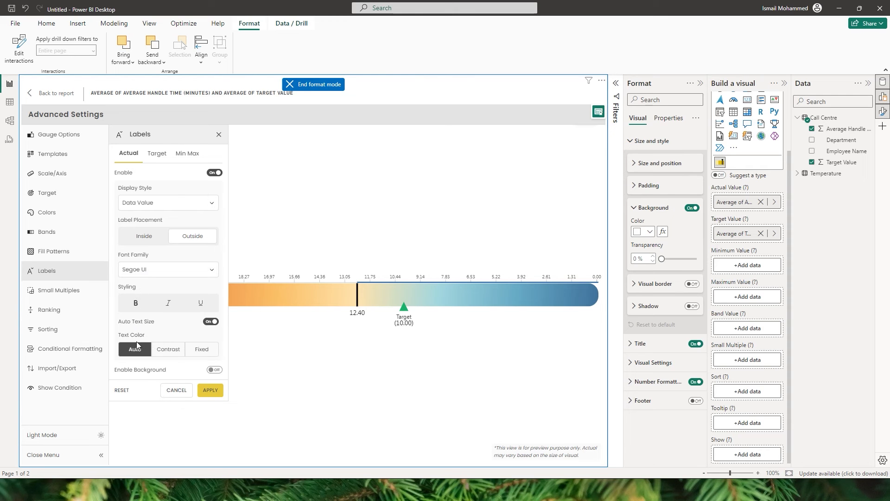
pyautogui.click(168, 356)
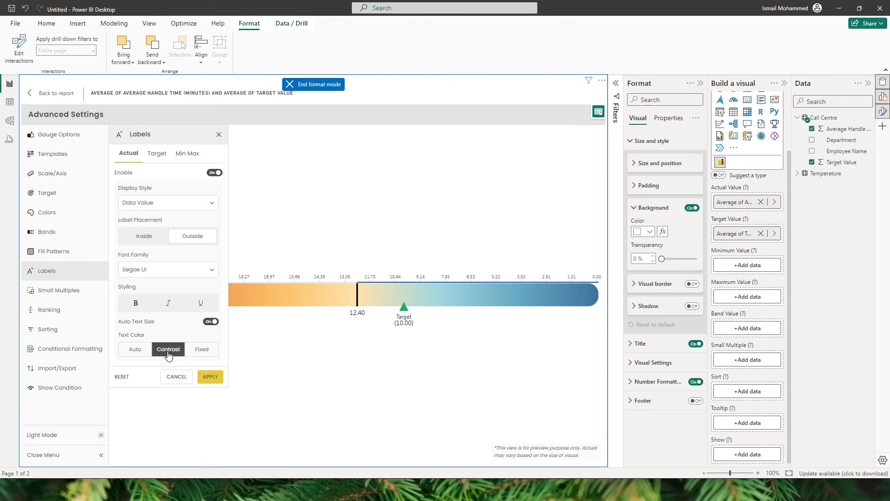
pyautogui.click(201, 352)
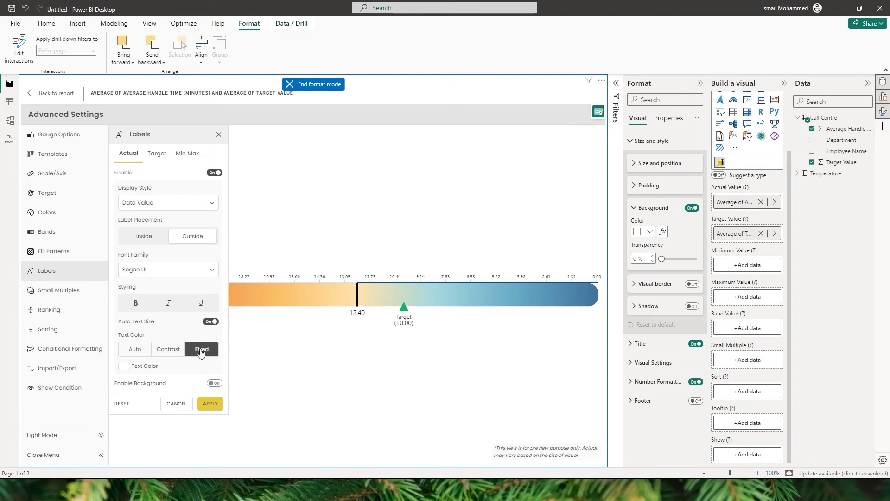
pyautogui.click(168, 352)
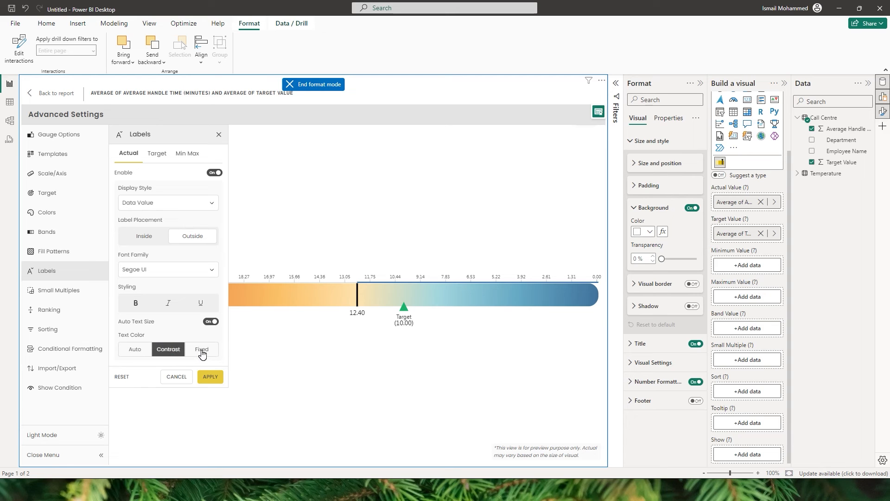
pyautogui.click(202, 354)
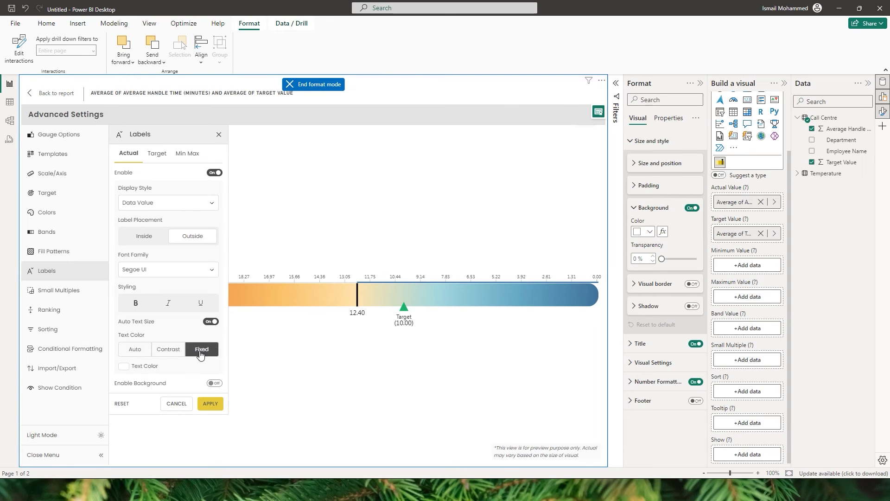
pyautogui.click(124, 366)
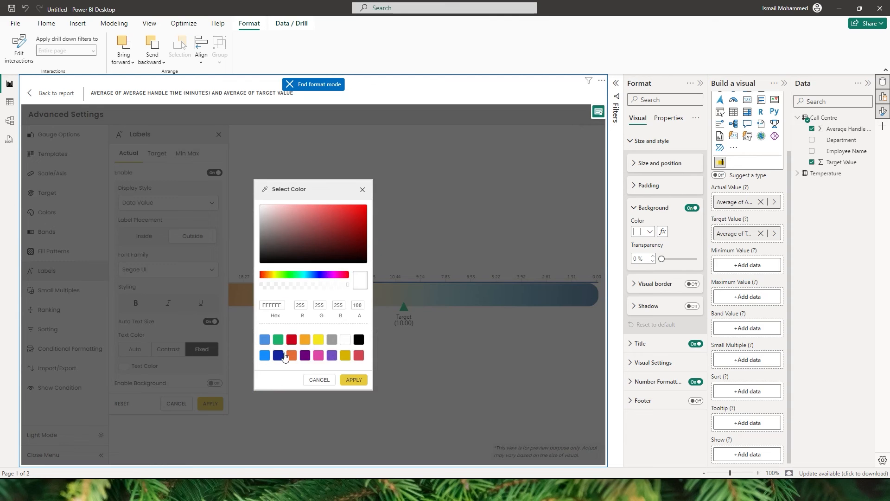
pyautogui.click(321, 380)
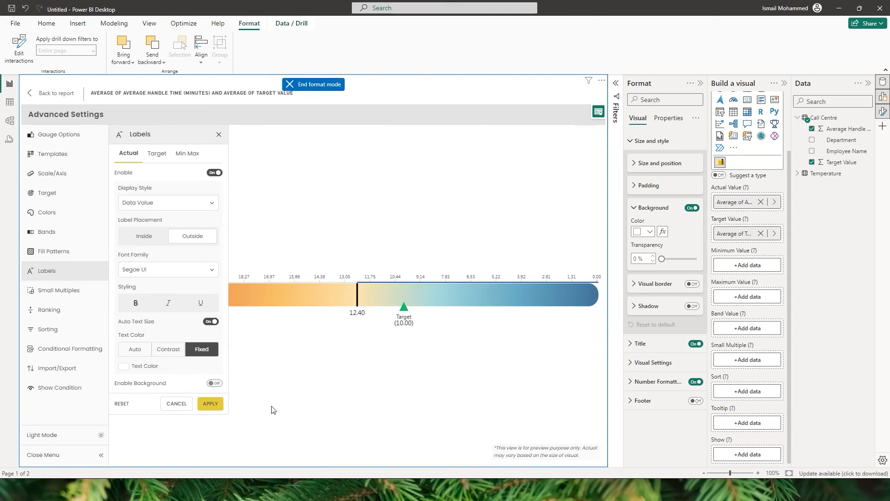
# Enable the background of the actual value label, view its color choices, and apply the label settings.
pyautogui.click(216, 384)
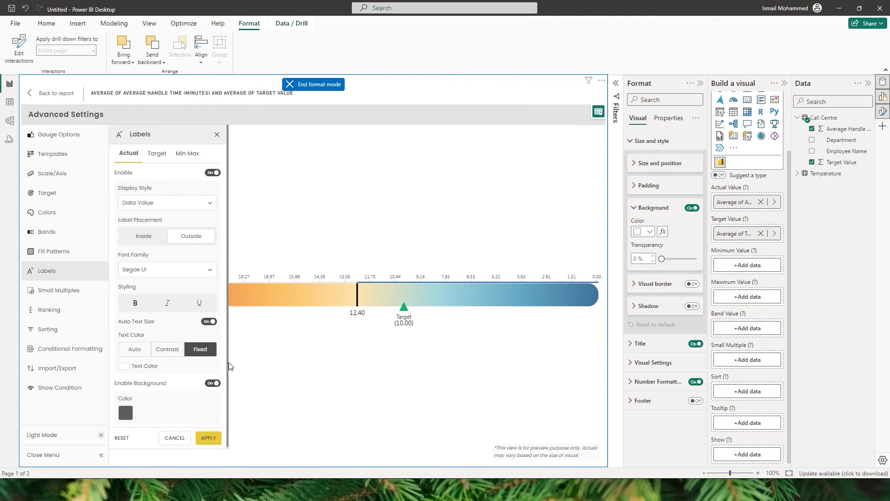
pyautogui.click(126, 411)
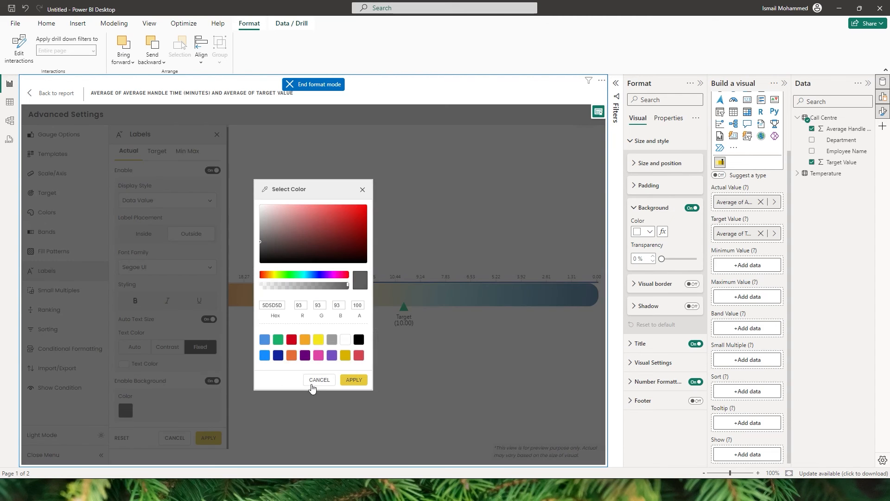
pyautogui.click(315, 379)
pyautogui.click(201, 439)
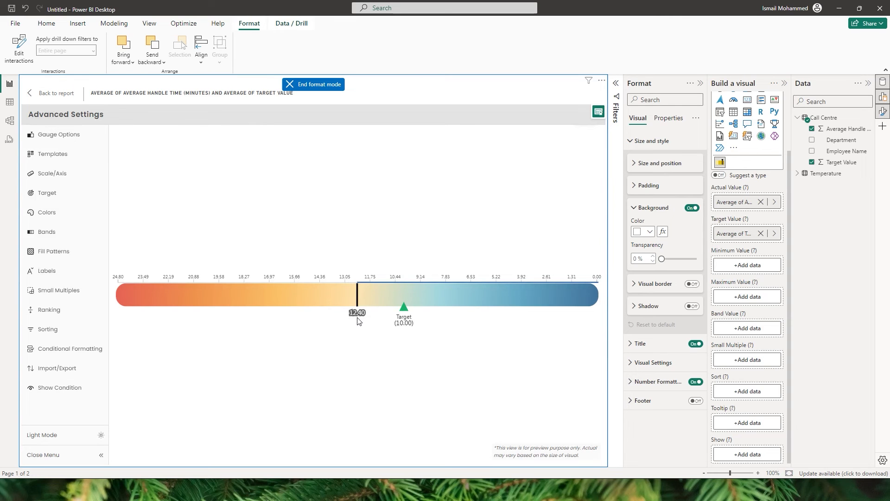
# Change the target label's text to "Target Mins" in the label settings and apply it.
pyautogui.click(47, 270)
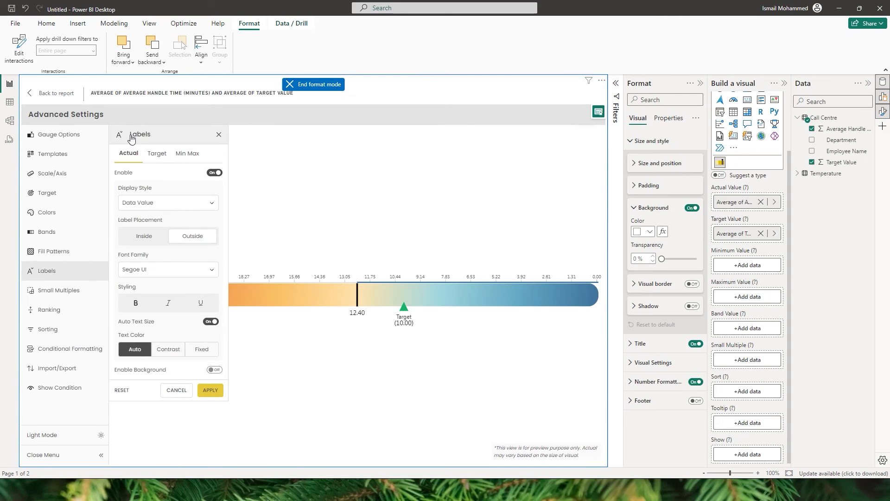
pyautogui.click(158, 154)
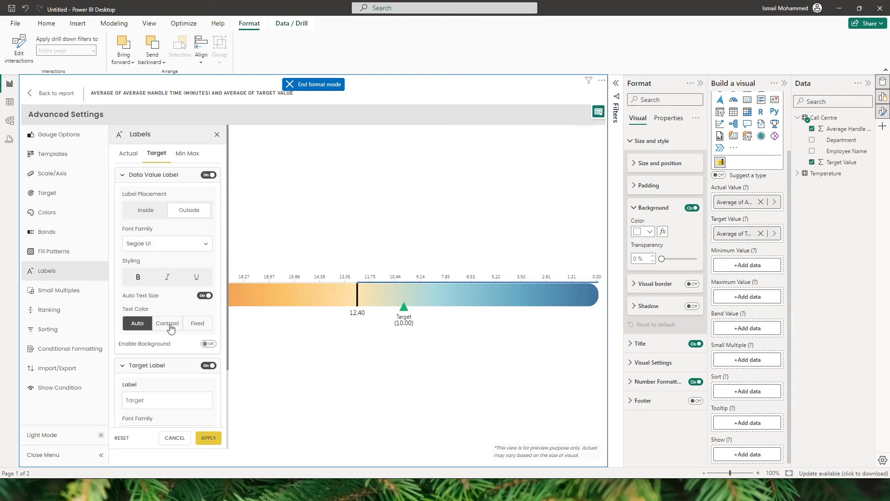
pyautogui.scroll(-3, 225, 241)
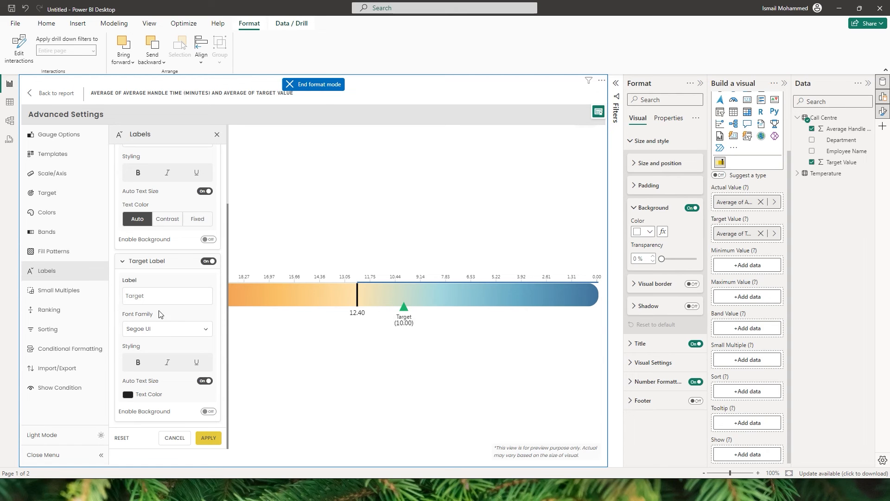
pyautogui.write('Target Mins')
pyautogui.click(205, 438)
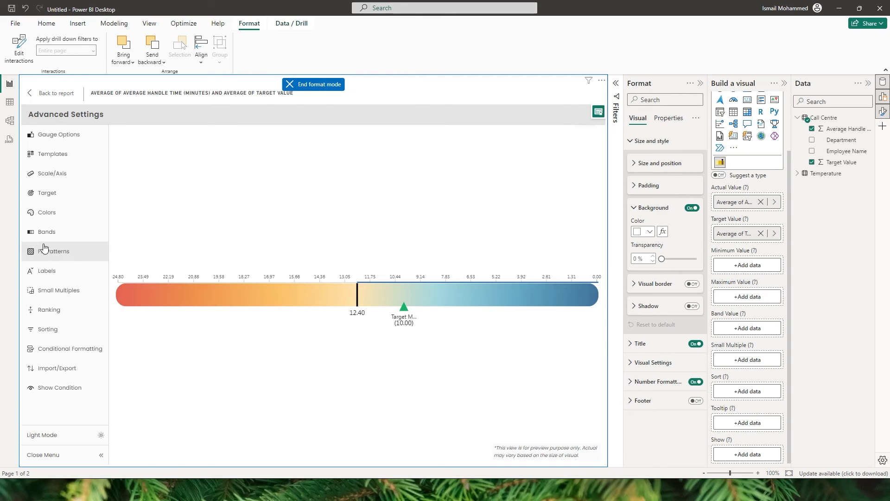
# Enable the gauge's minimum and maximum labels, apply the change, and reopen the label settings.
pyautogui.click(49, 271)
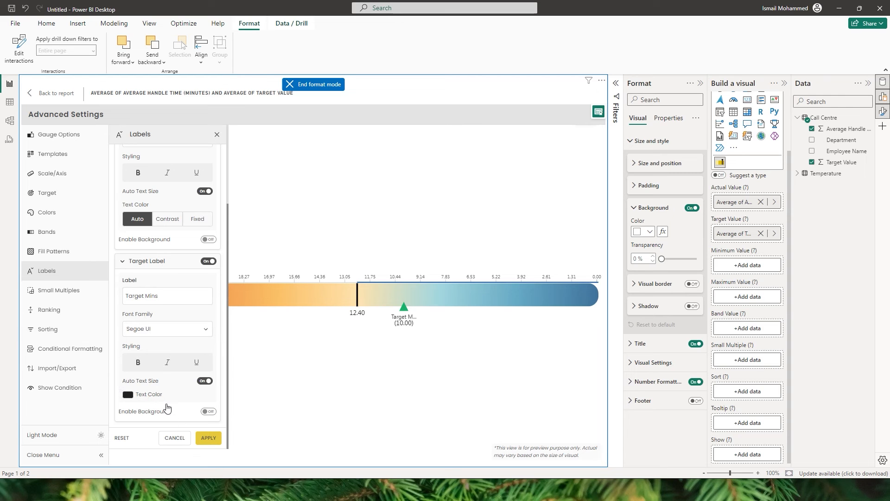
pyautogui.scroll(3, 223, 377)
pyautogui.click(192, 154)
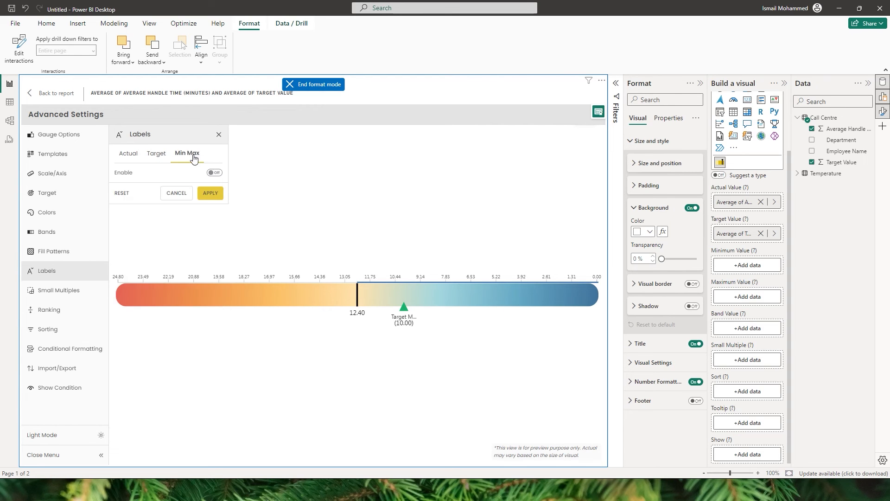
pyautogui.click(215, 173)
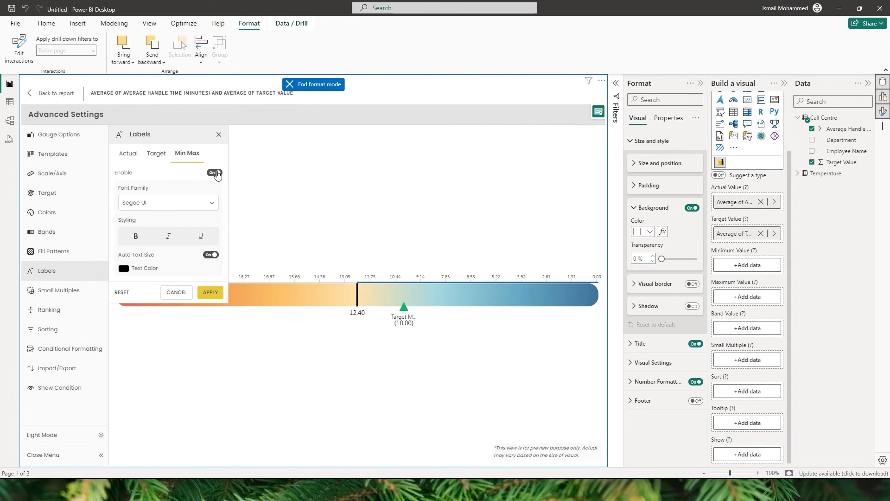
pyautogui.click(210, 292)
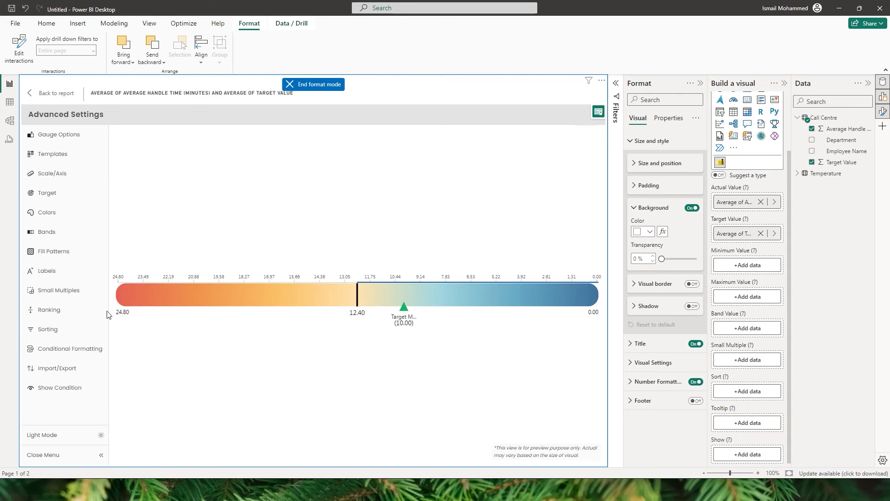
pyautogui.click(46, 271)
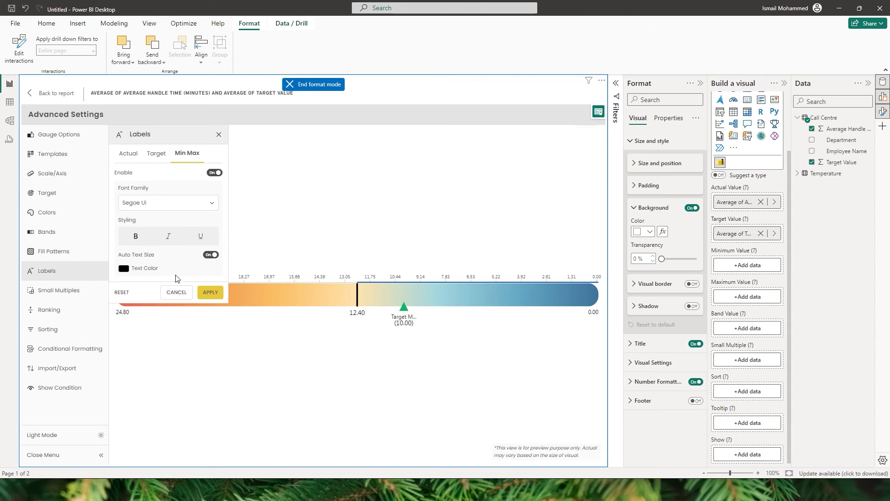
# Add the Employee Name field as the gauge's Small Multiple and reload the small multiples settings.
pyautogui.click(55, 291)
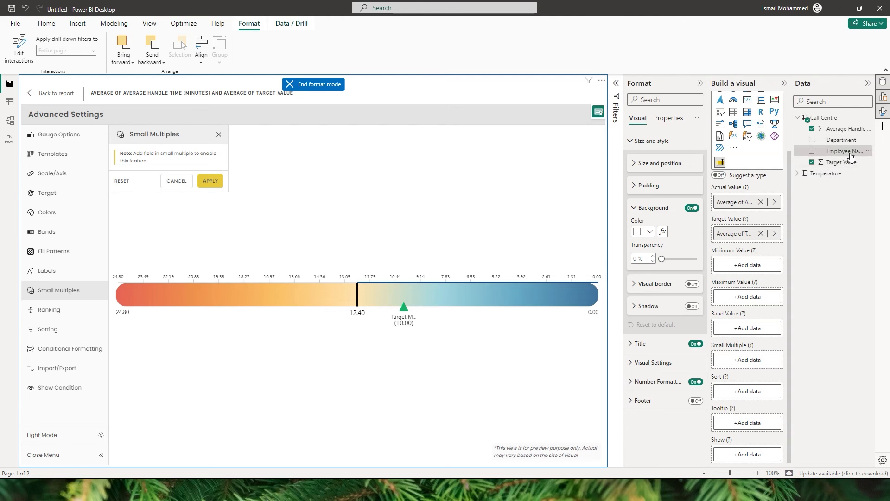
pyautogui.moveTo(851, 158); pyautogui.dragTo(746, 359)
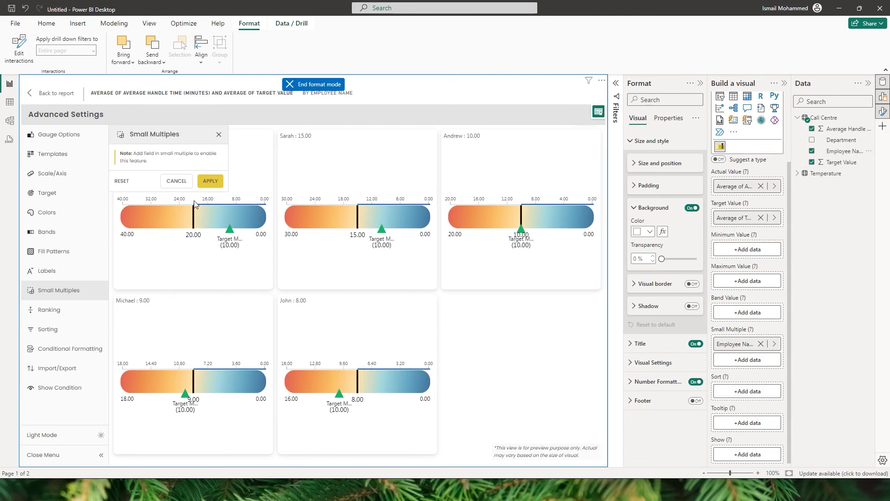
pyautogui.click(174, 182)
pyautogui.click(33, 91)
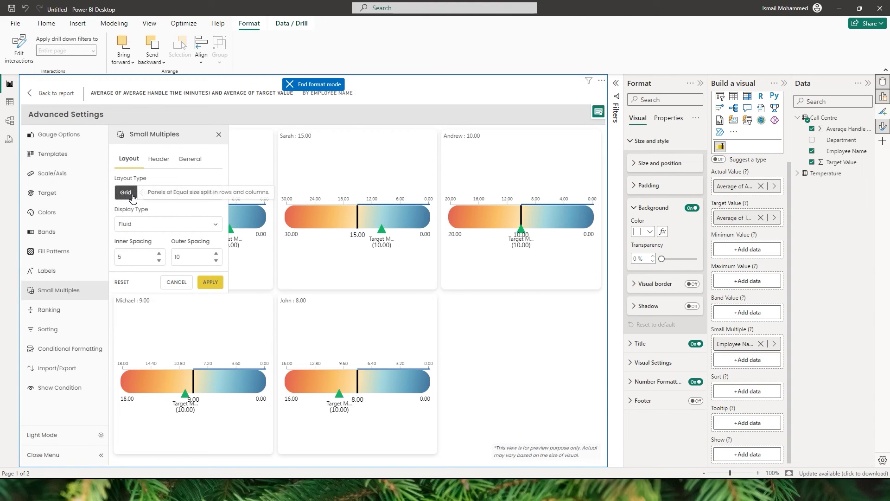
# Set the small multiples' Grid layout to the Fixed display type with 1 row and 1 column, and apply.
pyautogui.click(156, 225)
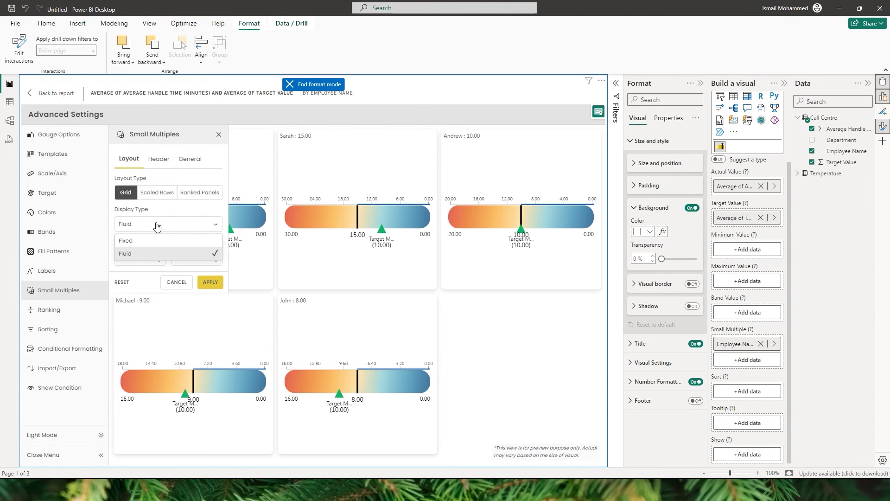
pyautogui.click(135, 241)
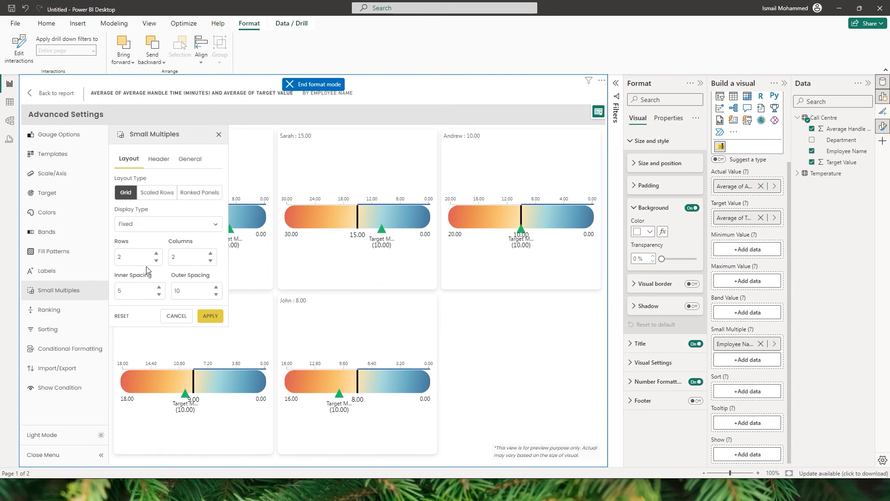
pyautogui.moveTo(132, 259); pyautogui.dragTo(102, 260)
pyautogui.moveTo(198, 264); pyautogui.dragTo(157, 260)
pyautogui.press('BackSpace')
pyautogui.click(210, 315)
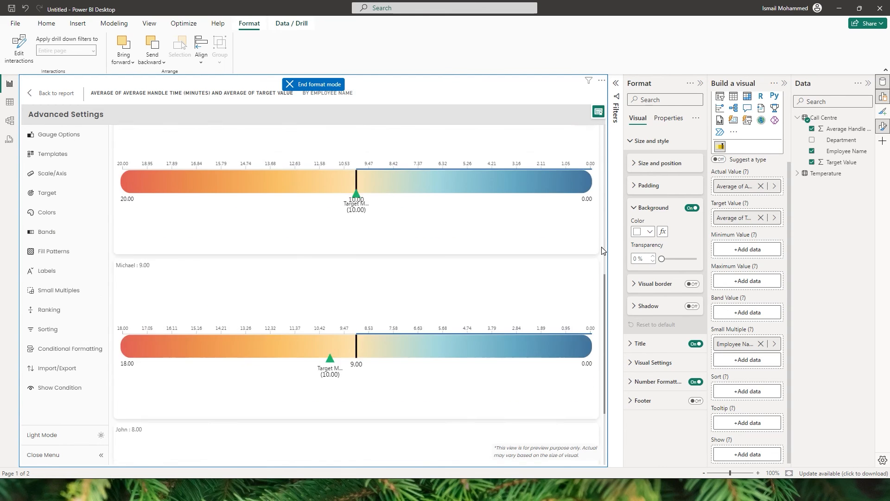
# Switch the small multiples to the Scaled Rows layout with Fixed display type and 2 columns, and apply.
pyautogui.click(59, 290)
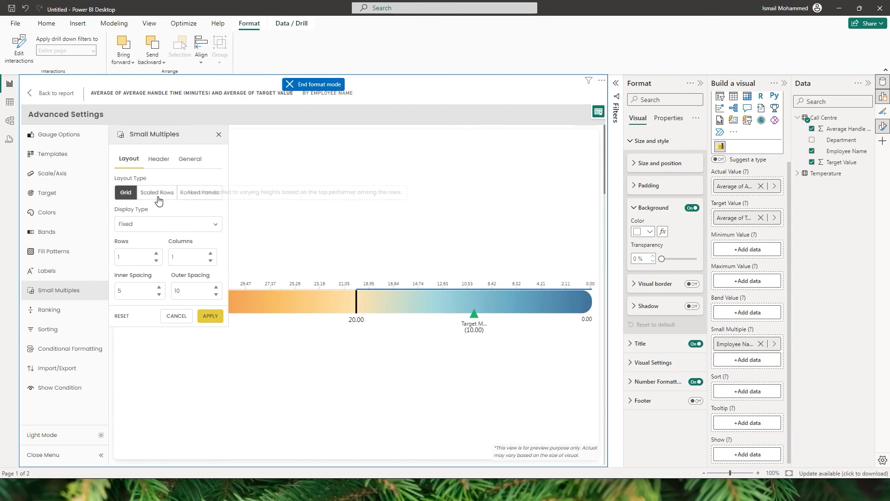
pyautogui.click(157, 195)
pyautogui.click(143, 224)
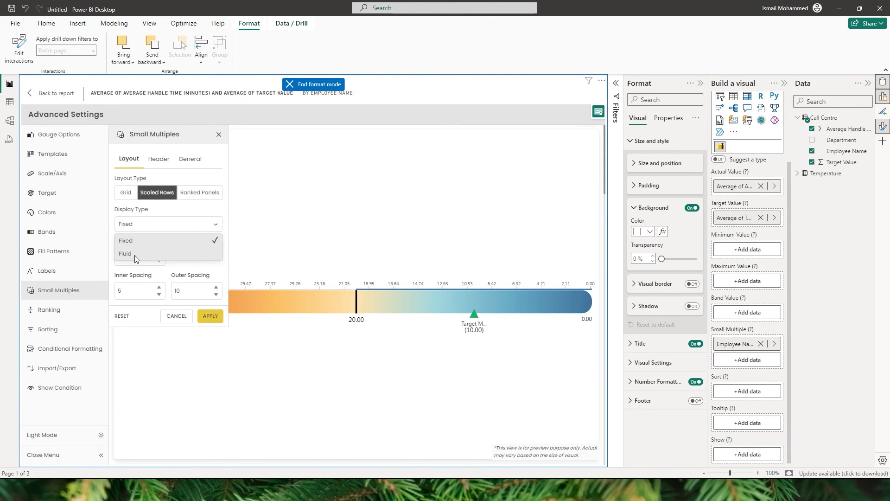
pyautogui.click(136, 242)
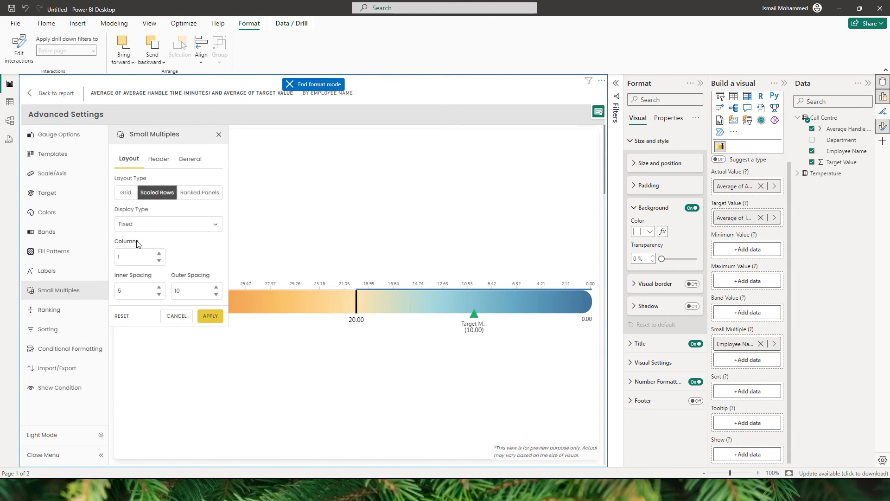
pyautogui.click(159, 253)
pyautogui.click(210, 316)
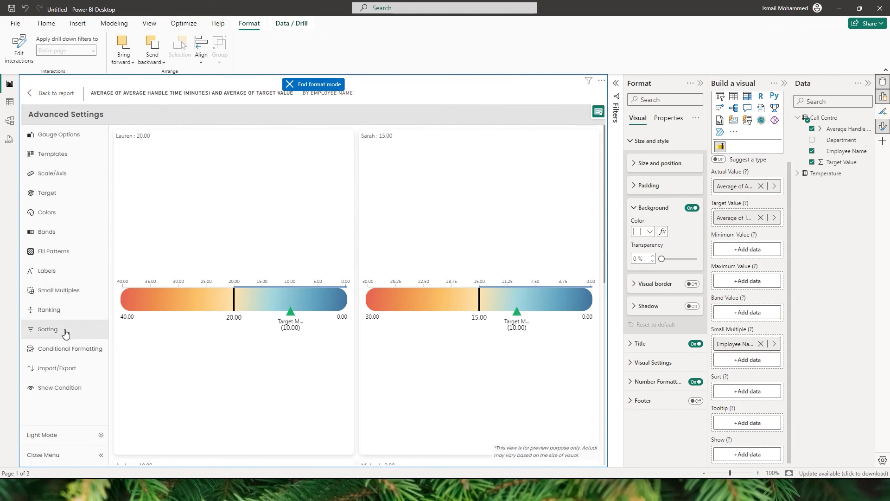
# Set the small multiples' inner spacing to 10 and outer spacing to 20, applying each change separately.
pyautogui.click(59, 290)
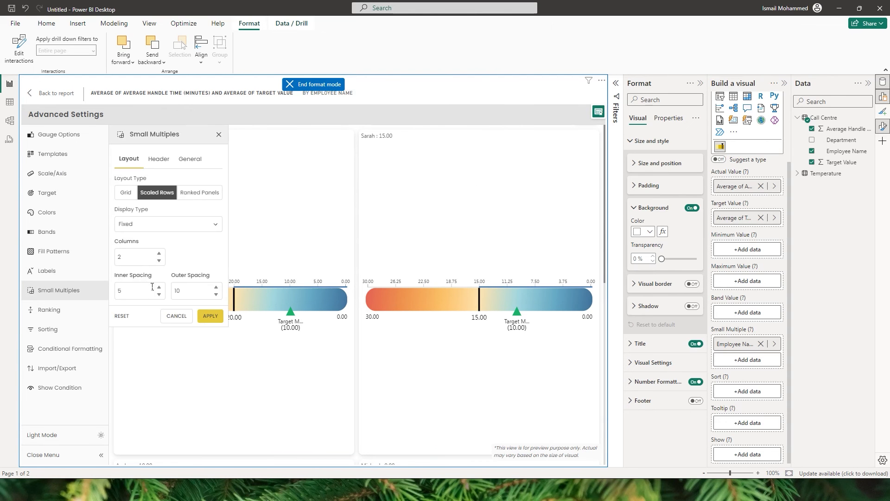
pyautogui.moveTo(152, 287); pyautogui.dragTo(114, 292)
pyautogui.write('10')
pyautogui.click(211, 316)
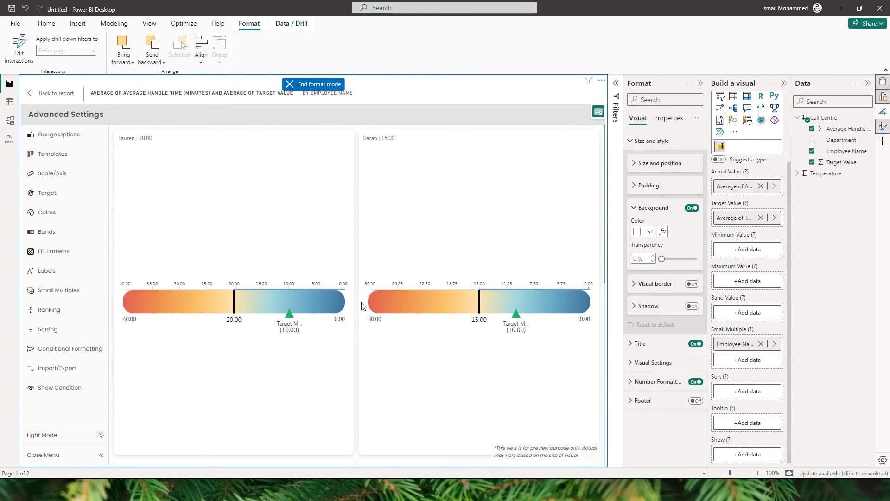
pyautogui.click(42, 292)
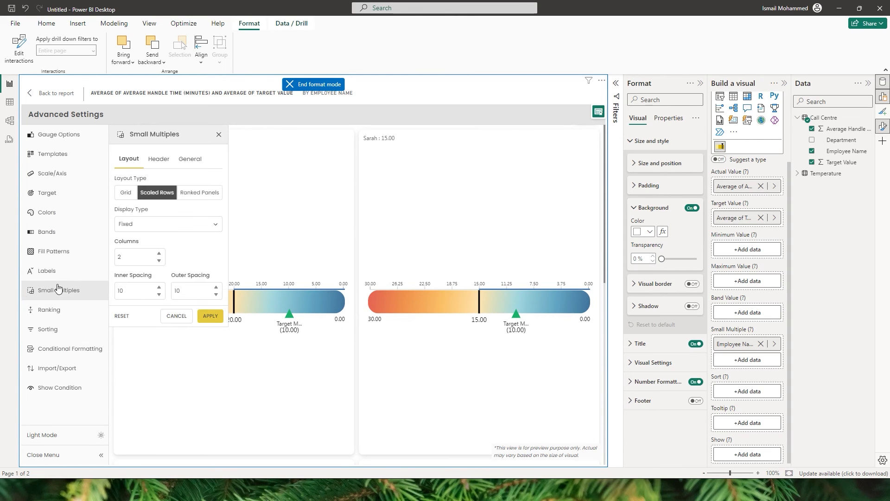
pyautogui.doubleClick(198, 299)
pyautogui.write('20')
pyautogui.click(213, 315)
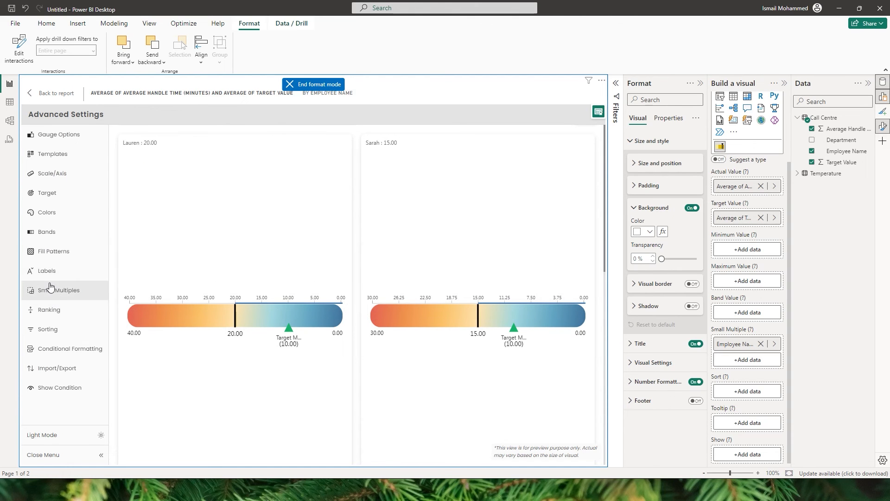
# Switch the small multiples to the Ranked Panels layout with Fixed display type and 1 column, apply, and review the panels.
pyautogui.click(44, 296)
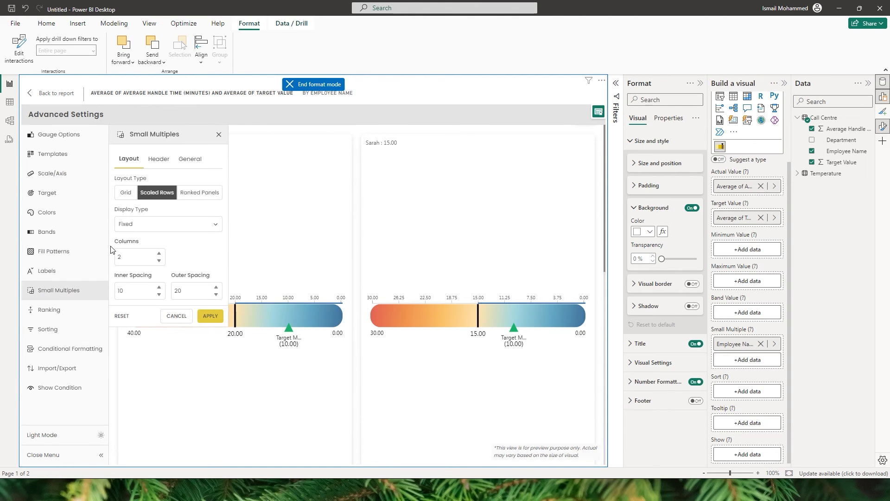
pyautogui.click(197, 200)
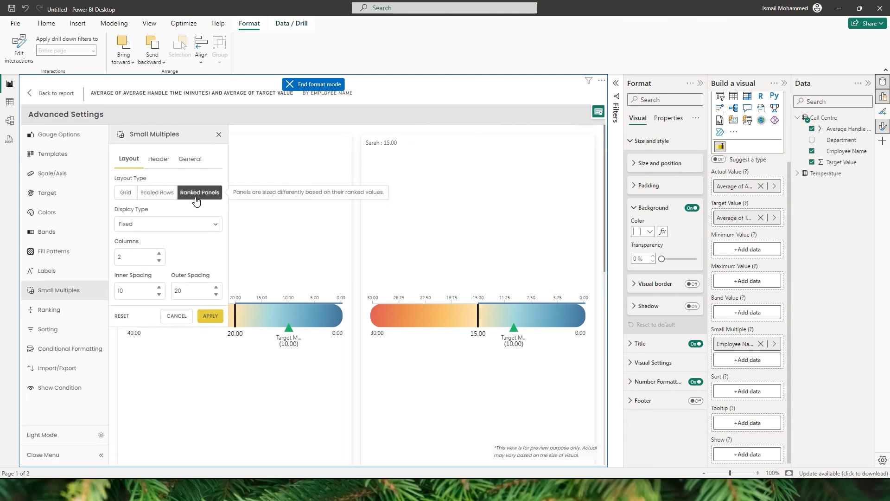
pyautogui.click(139, 225)
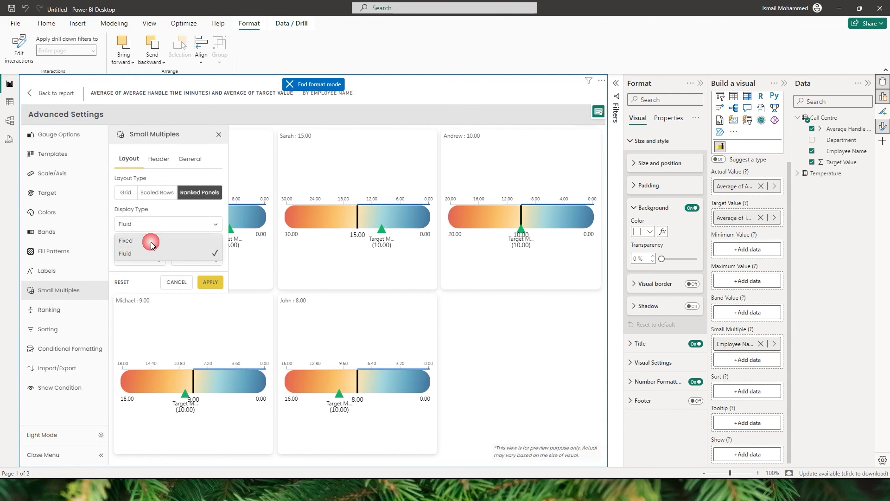
pyautogui.click(143, 241)
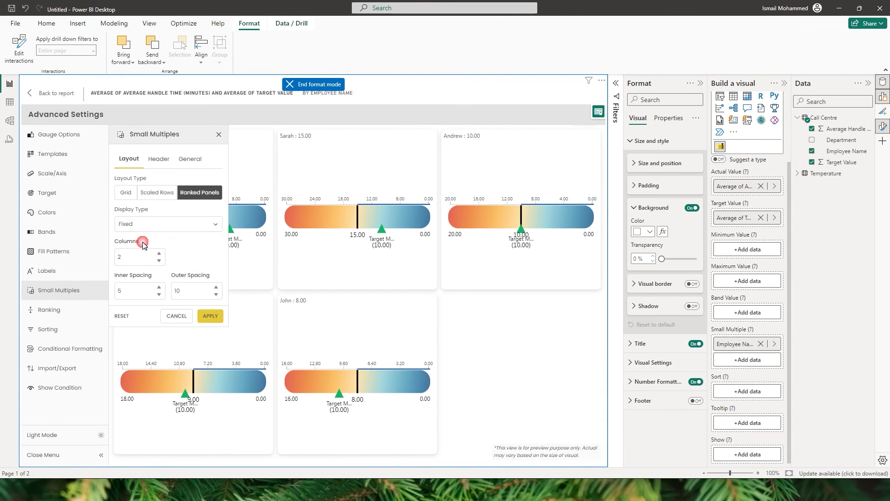
pyautogui.click(159, 261)
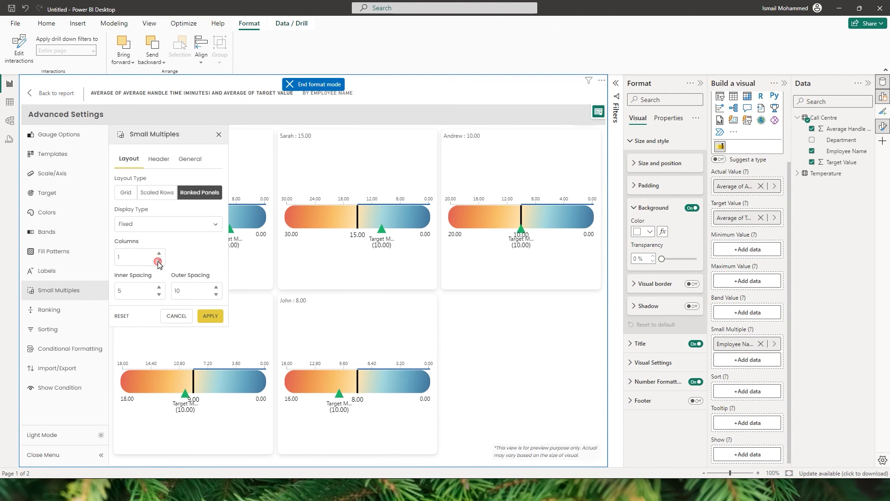
pyautogui.click(211, 316)
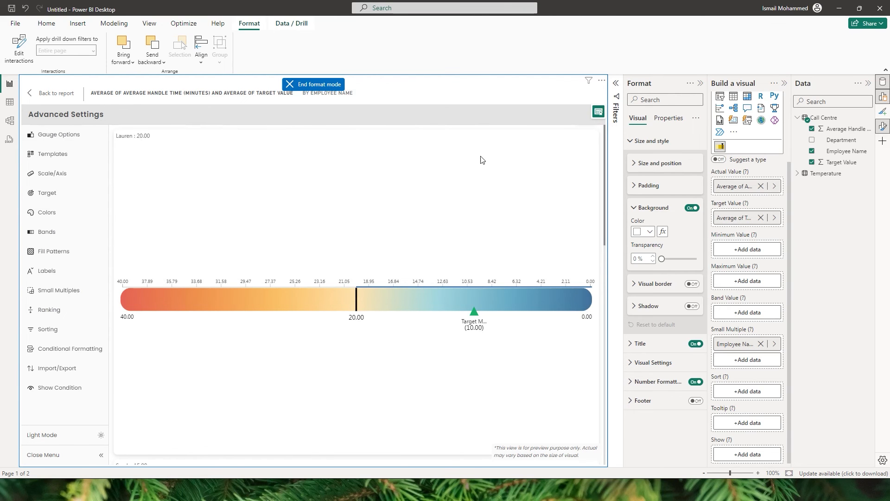
pyautogui.moveTo(605, 129); pyautogui.dragTo(597, 376)
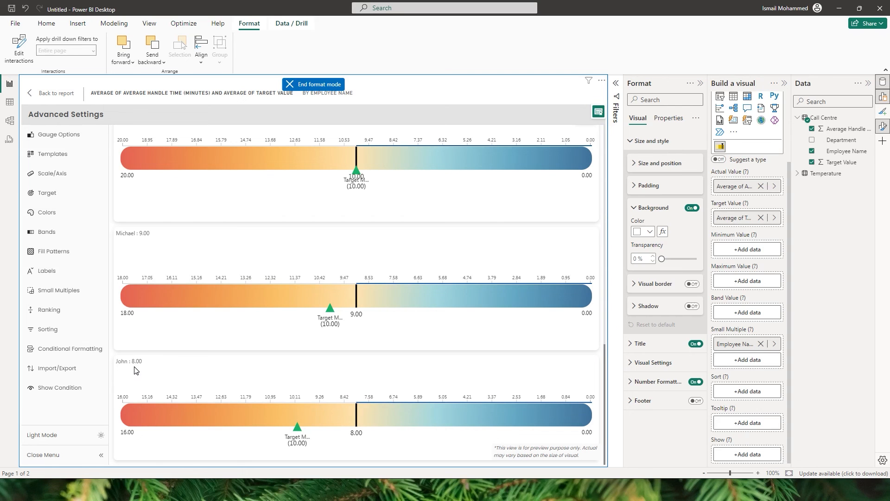
# Set the small multiples' header type to Title Only and apply.
pyautogui.click(58, 289)
pyautogui.click(158, 159)
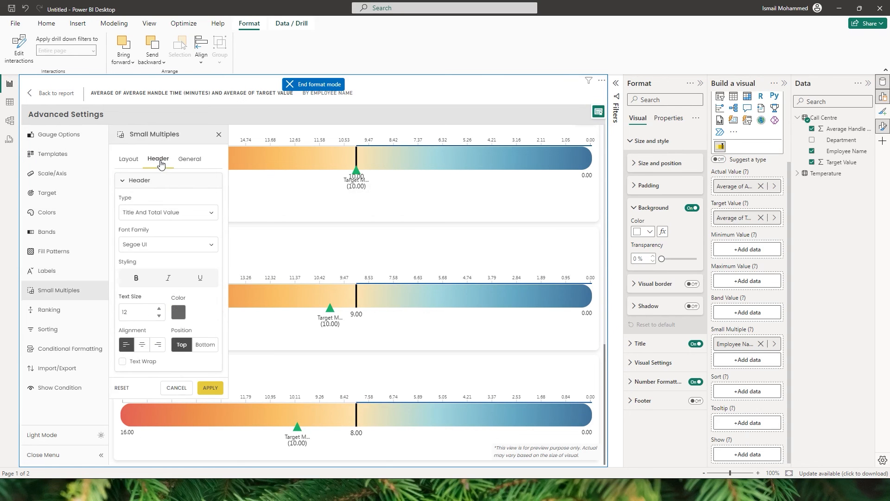
pyautogui.click(171, 213)
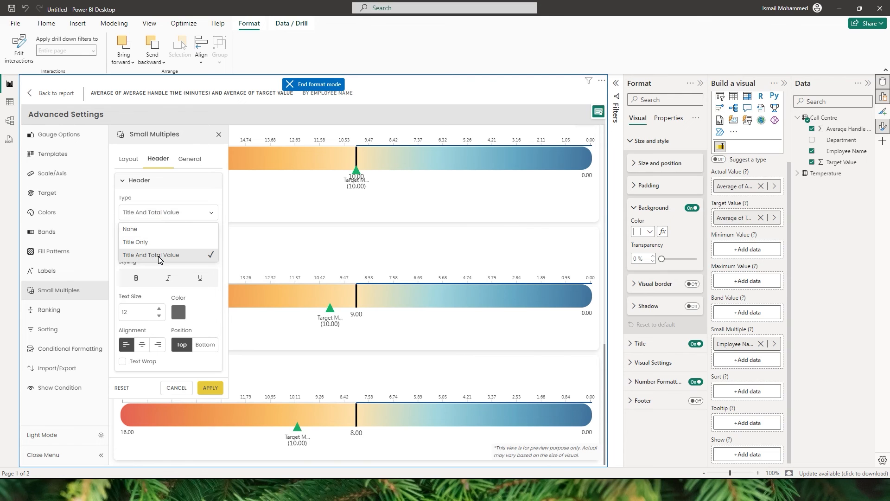
pyautogui.click(144, 242)
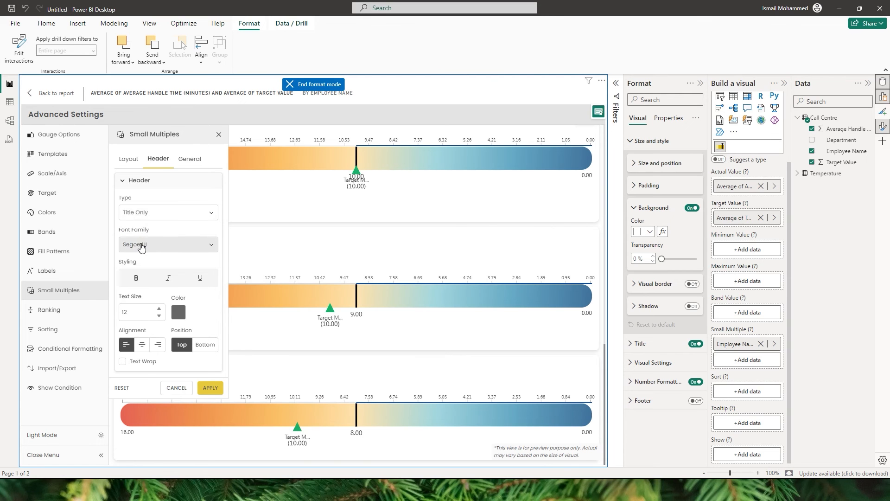
pyautogui.click(205, 386)
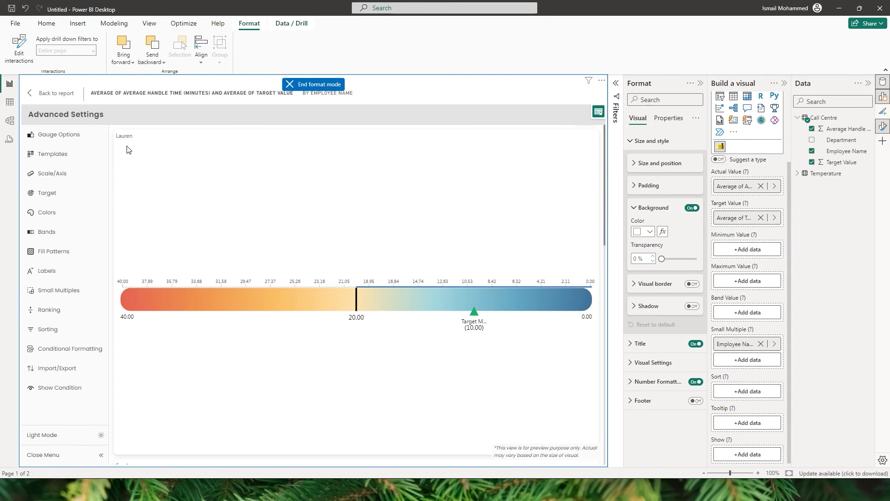
# Center-align the small multiples' header text and apply.
pyautogui.click(65, 290)
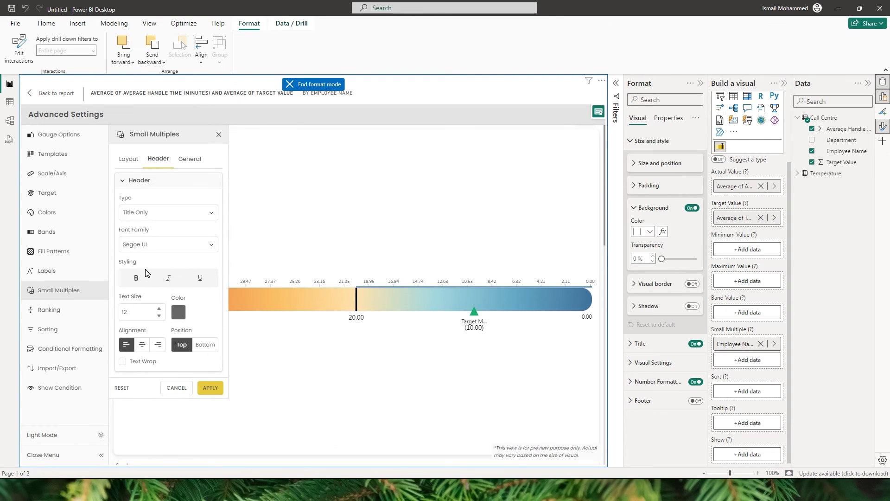
pyautogui.click(142, 344)
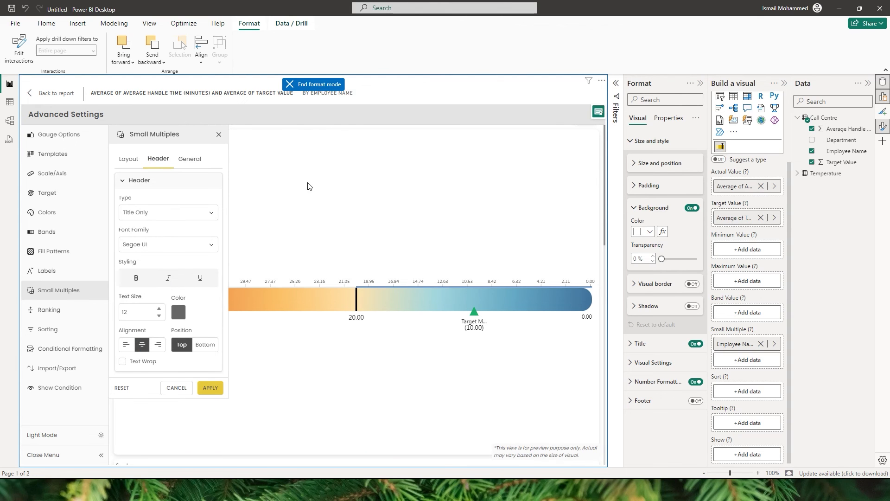
pyautogui.click(212, 388)
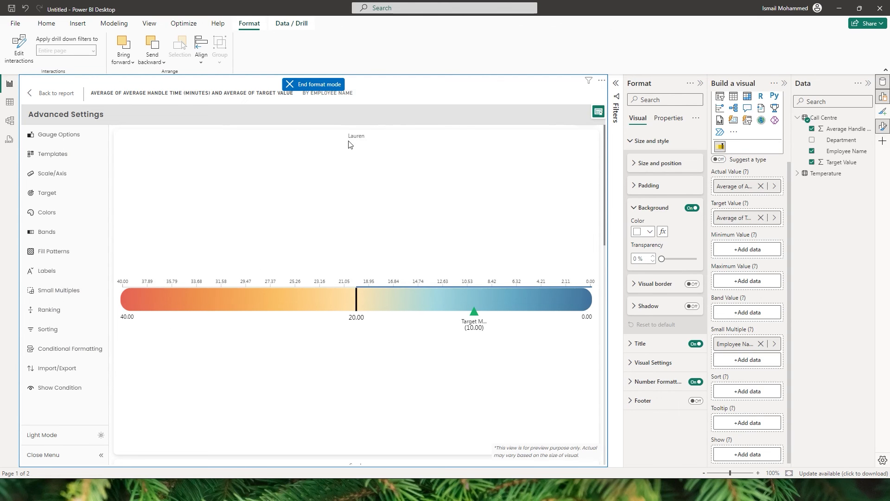
# Enable the small multiples' background, give it a muted greyish-blue color, and apply.
pyautogui.click(59, 291)
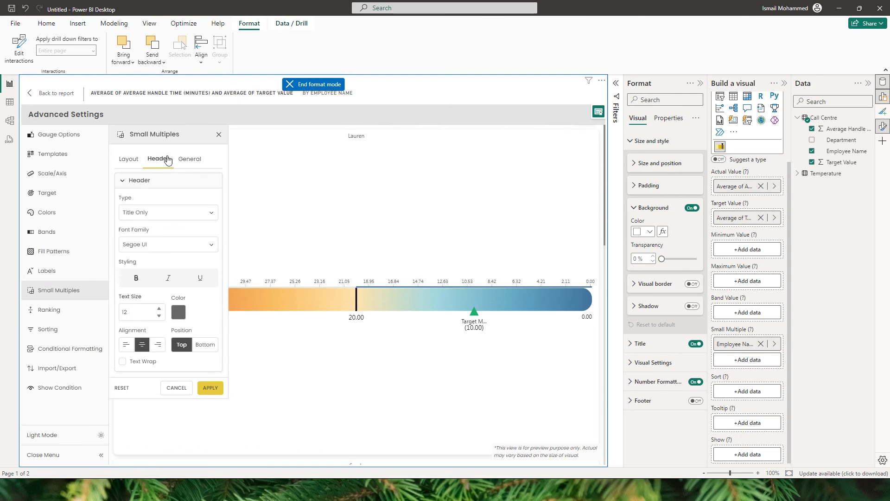
pyautogui.click(190, 159)
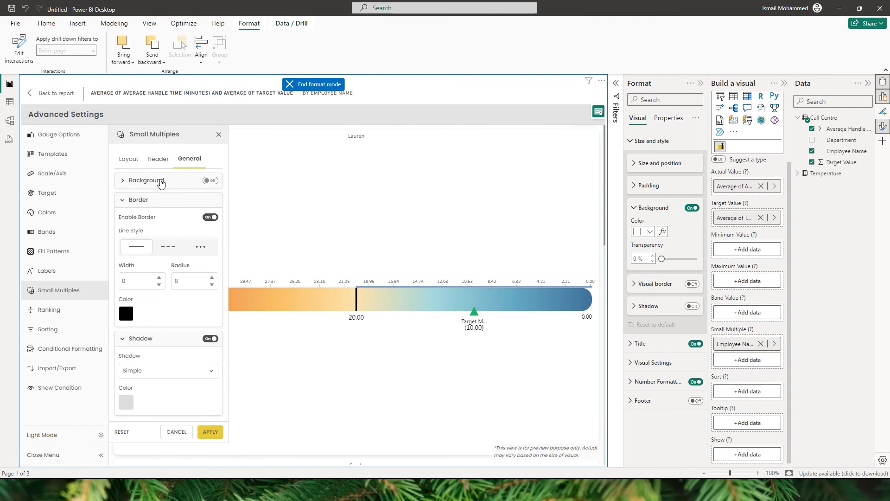
pyautogui.click(209, 181)
pyautogui.click(125, 198)
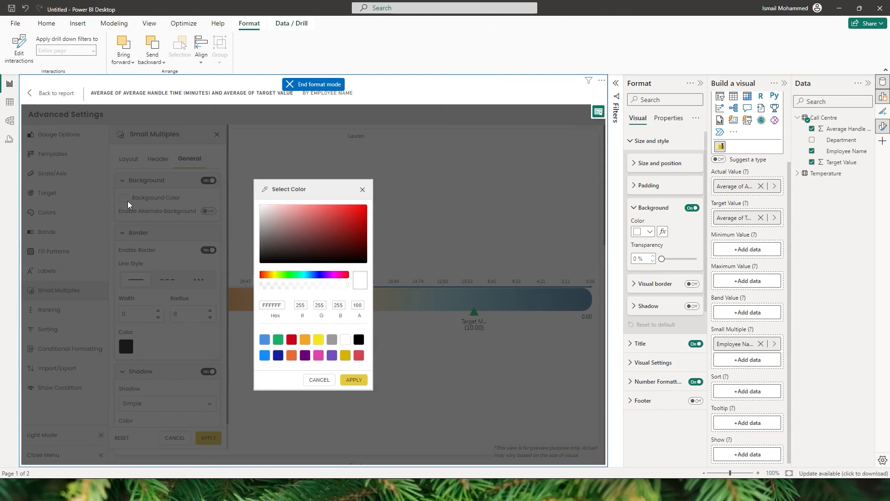
pyautogui.click(268, 341)
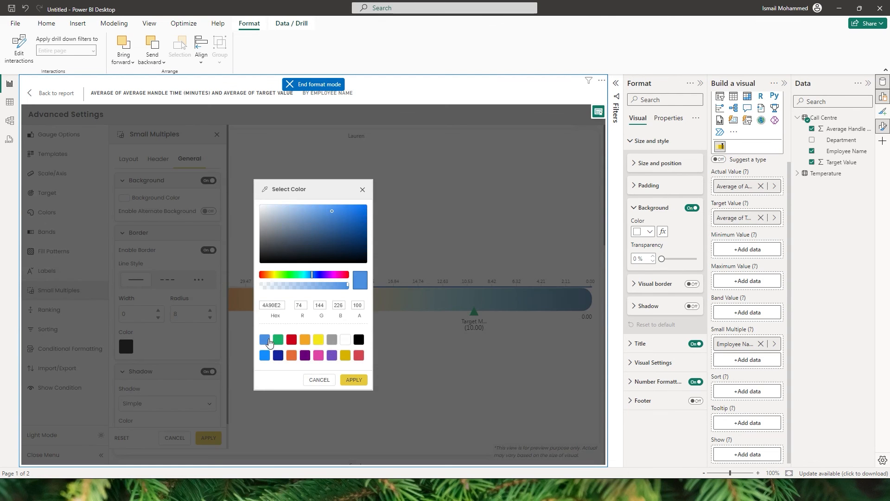
pyautogui.click(288, 226)
pyautogui.click(357, 381)
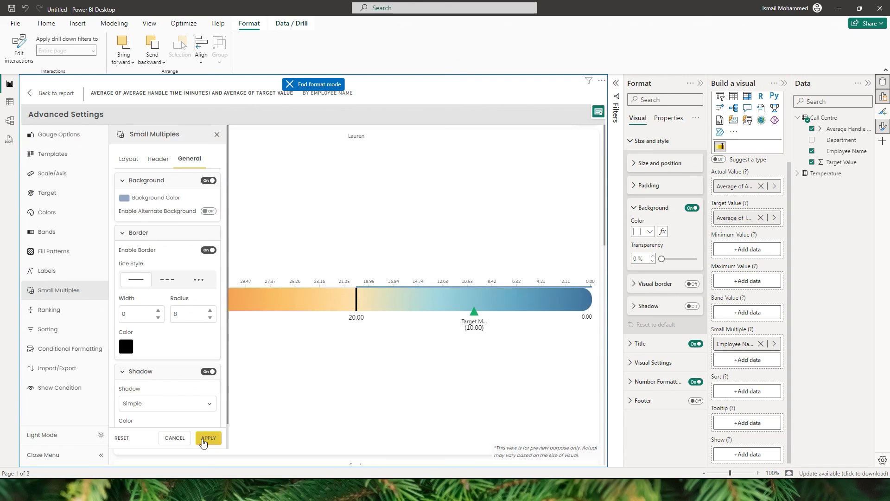
pyautogui.click(209, 438)
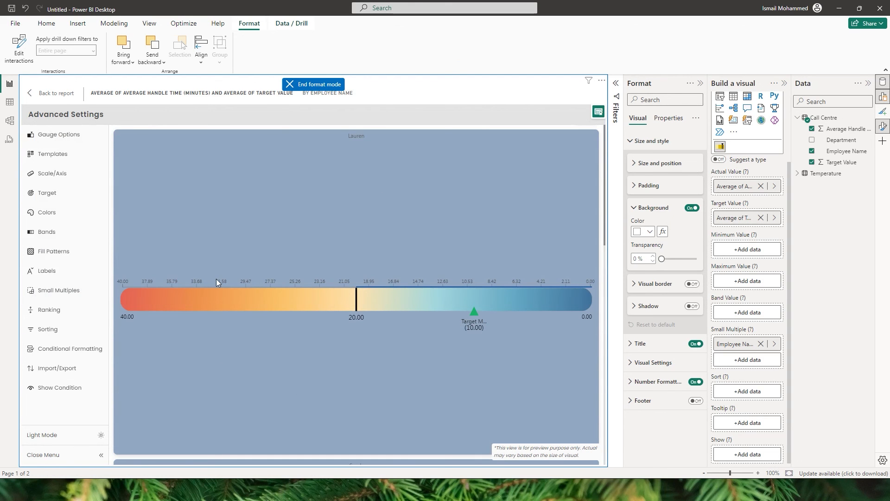
# Enable the alternate background for the small multiples, apply, and return to the report to check the alternating panels.
pyautogui.click(69, 293)
pyautogui.click(191, 160)
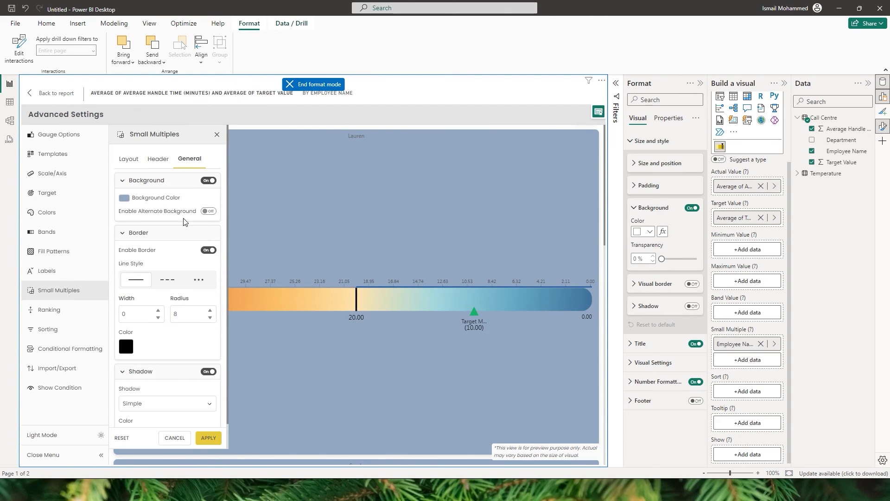
pyautogui.click(204, 212)
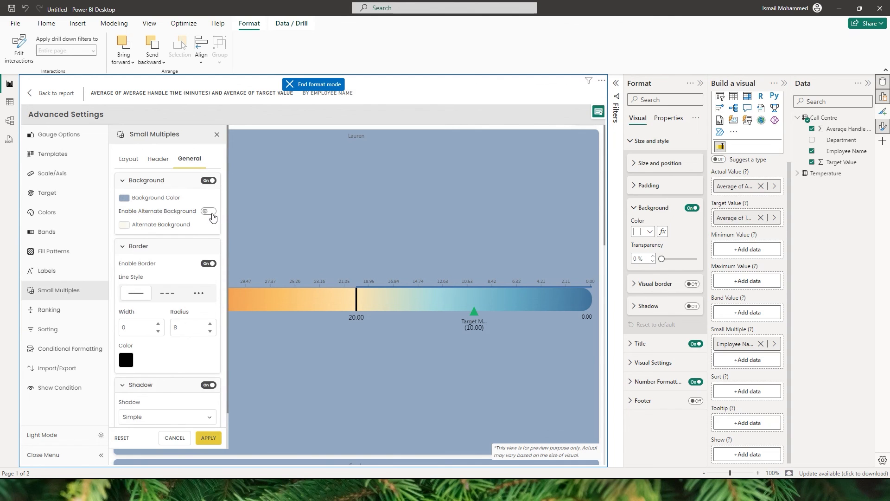
pyautogui.click(208, 438)
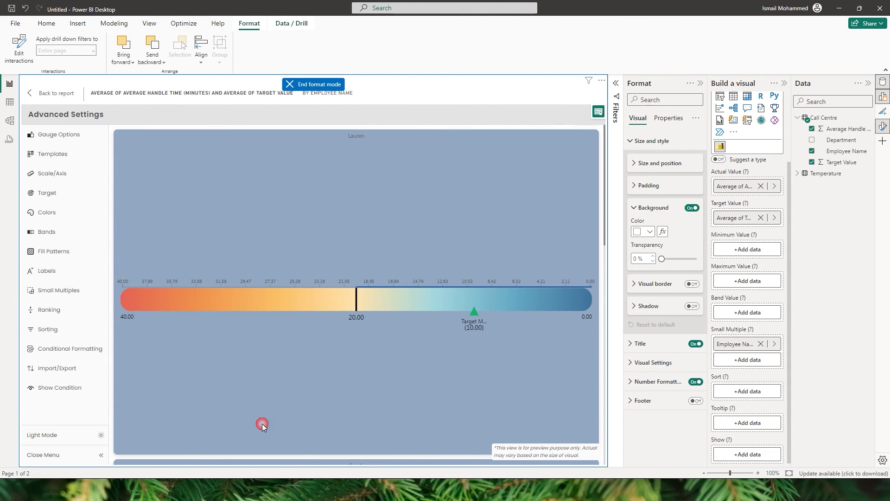
pyautogui.click(58, 94)
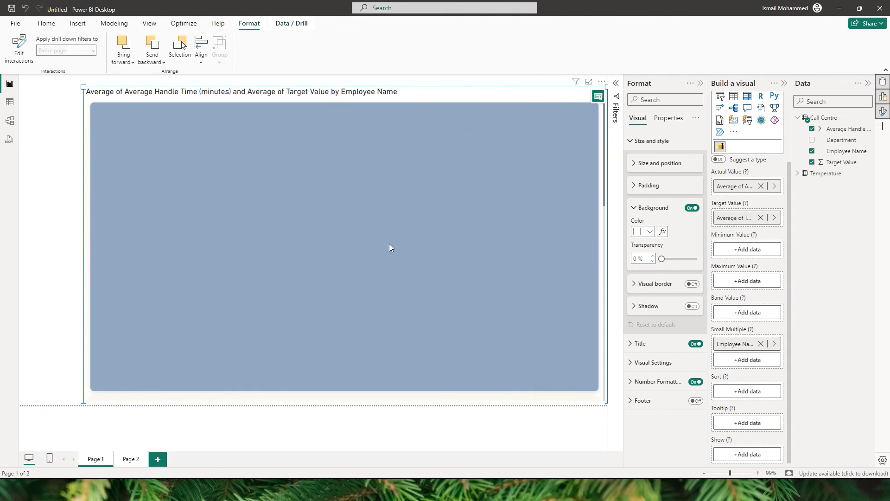
pyautogui.scroll(-5, 387, 274)
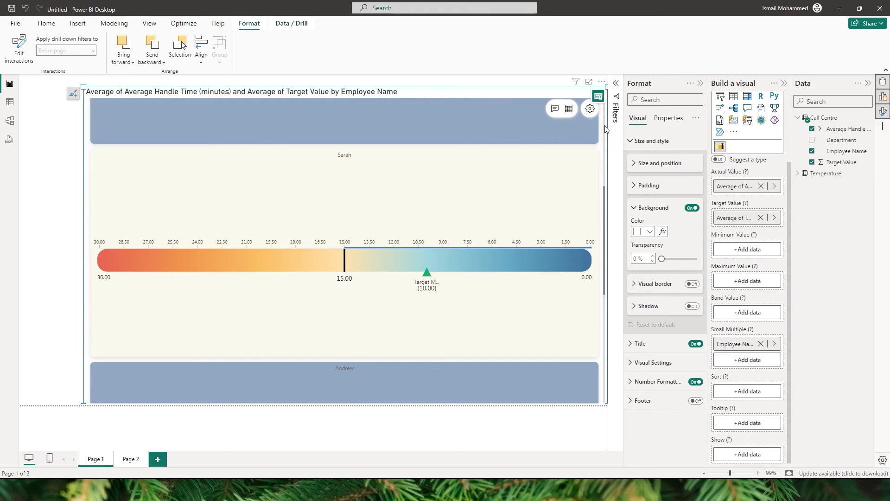
# Reopen the gauge's advanced settings, set the small multiples' border width to 2, and apply.
pyautogui.click(590, 108)
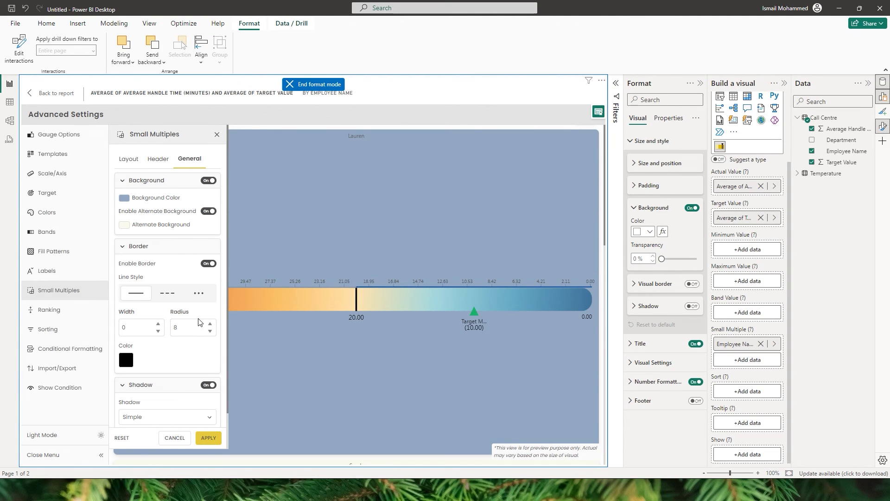
pyautogui.click(158, 325)
pyautogui.click(208, 439)
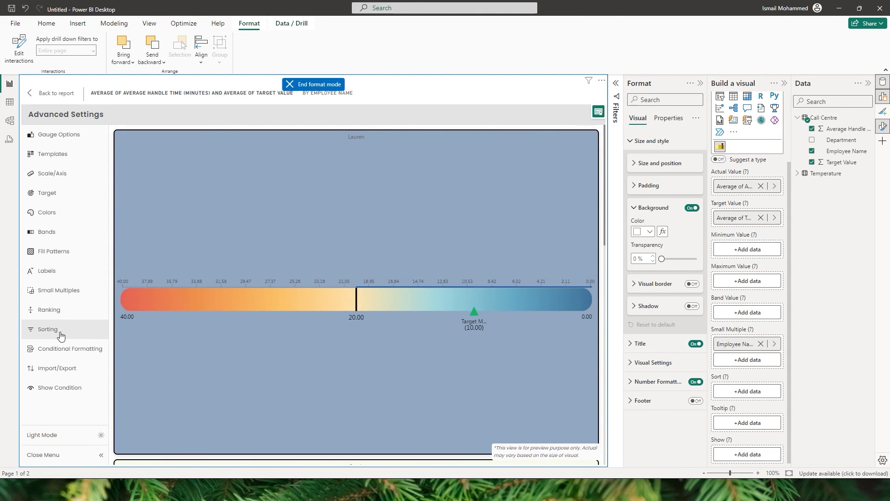
# Change the small multiples' border line style to dashed and apply.
pyautogui.click(58, 310)
pyautogui.click(66, 292)
pyautogui.click(190, 159)
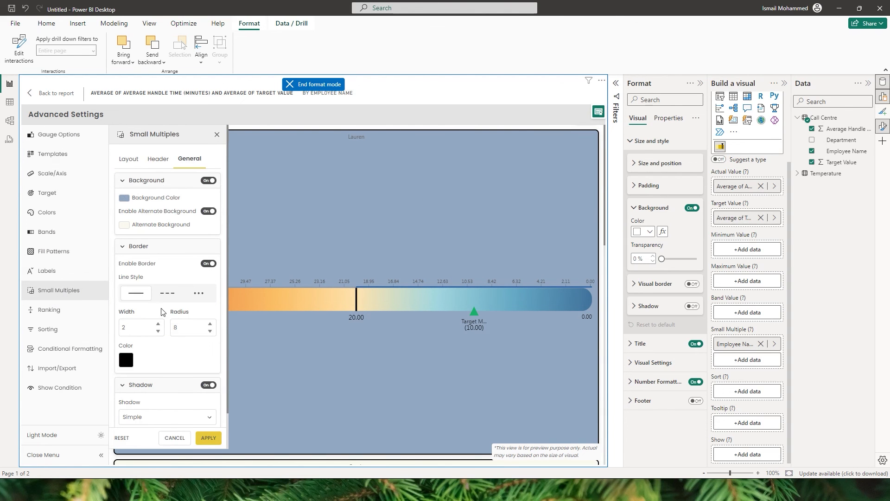
pyautogui.click(173, 298)
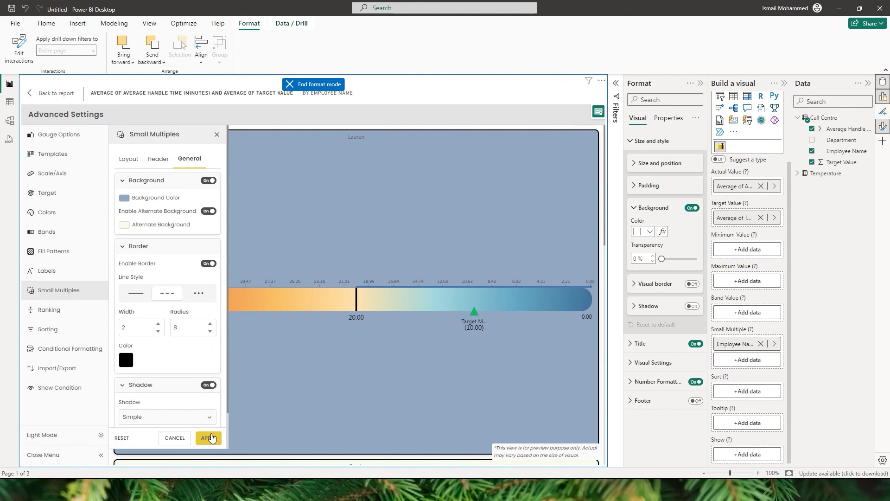
pyautogui.click(209, 438)
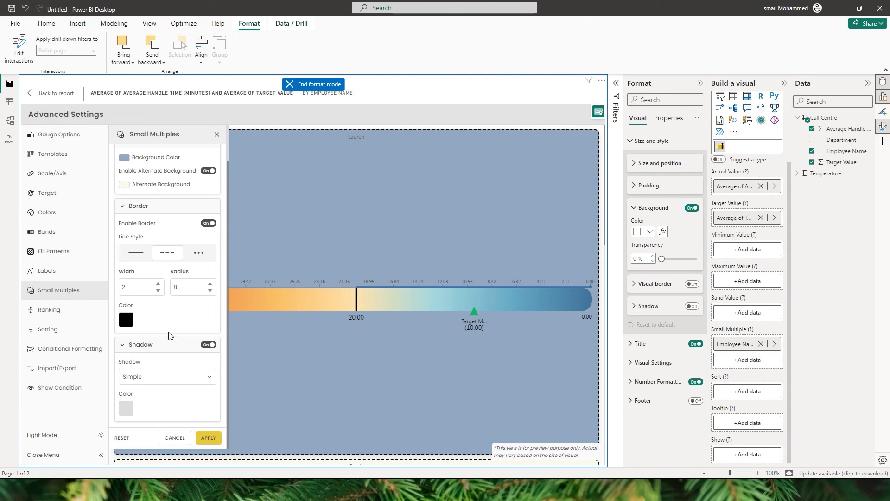
# Set the small multiples' shadow type to Custom and bring up its direction, blur and spread options.
pyautogui.click(169, 376)
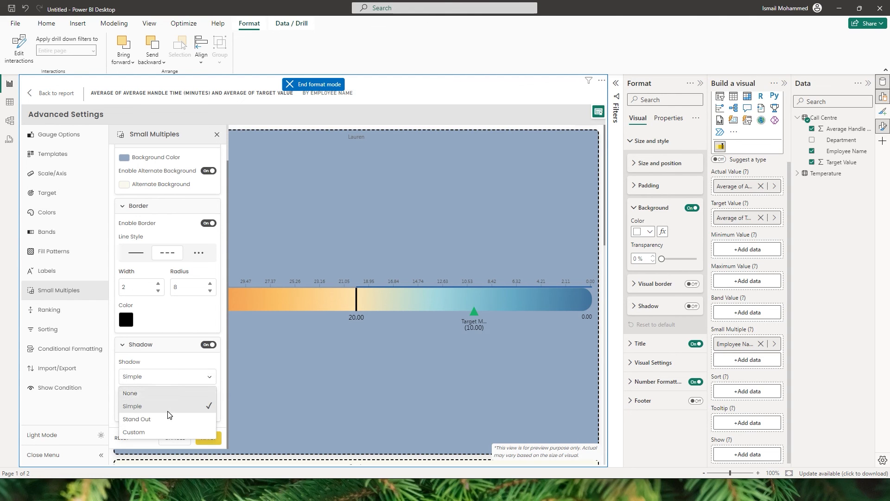
pyautogui.click(146, 431)
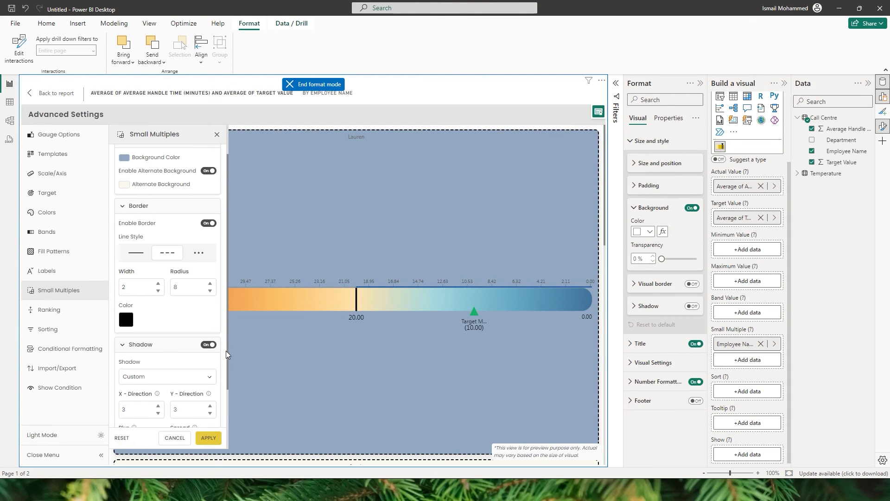
pyautogui.scroll(-2, 229, 357)
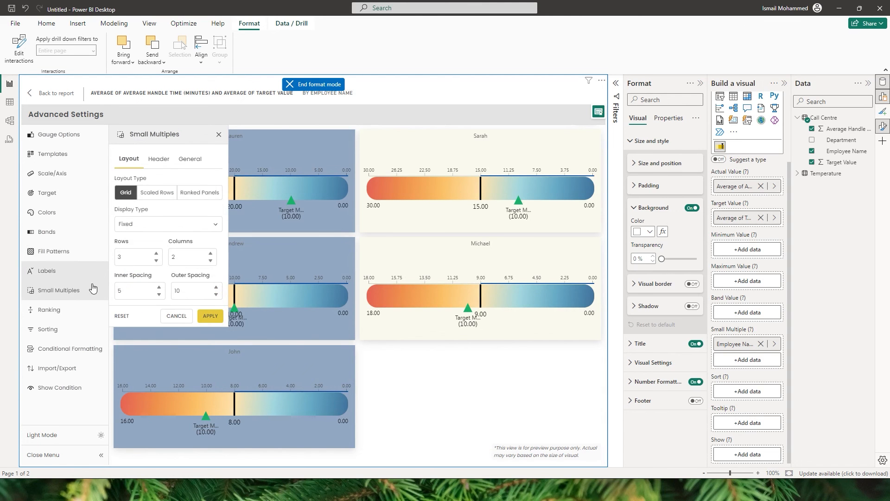
# Enable ranking with Bottom N and a count of 2, turn off showing the remaining items as 'Others', and apply.
pyautogui.click(68, 318)
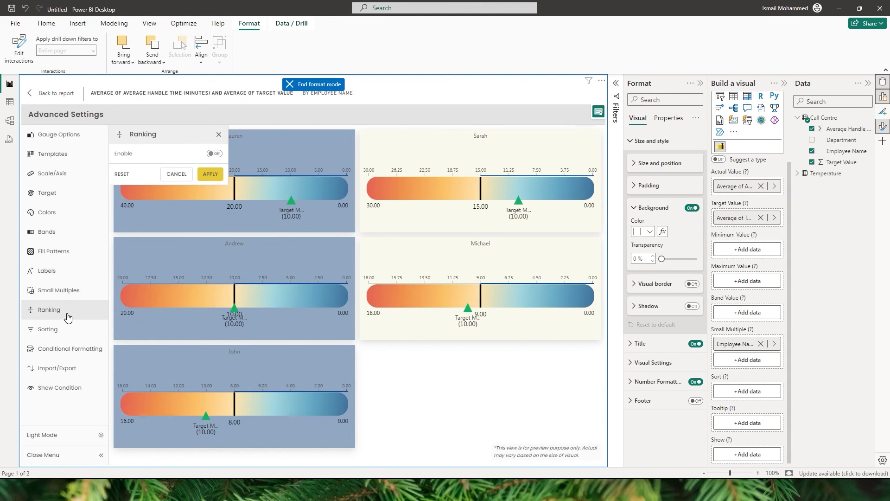
pyautogui.click(217, 154)
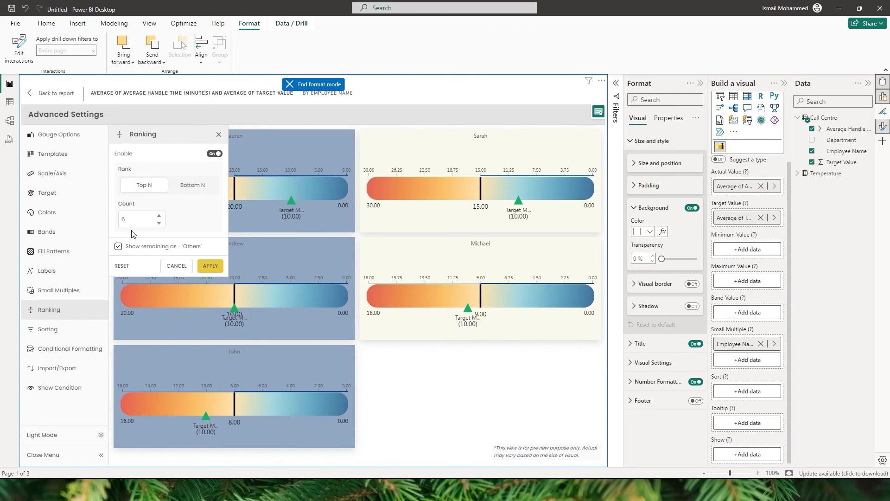
pyautogui.click(193, 190)
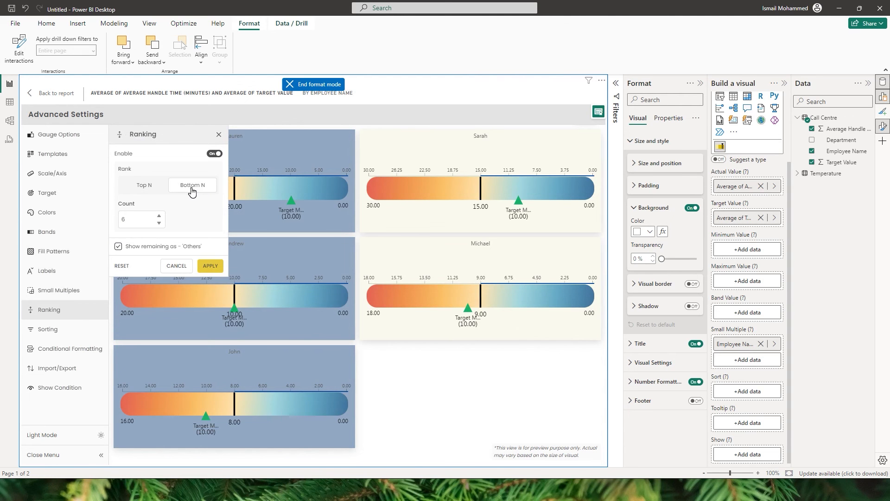
pyautogui.doubleClick(123, 219)
pyautogui.write('2')
pyautogui.click(119, 247)
pyautogui.click(211, 267)
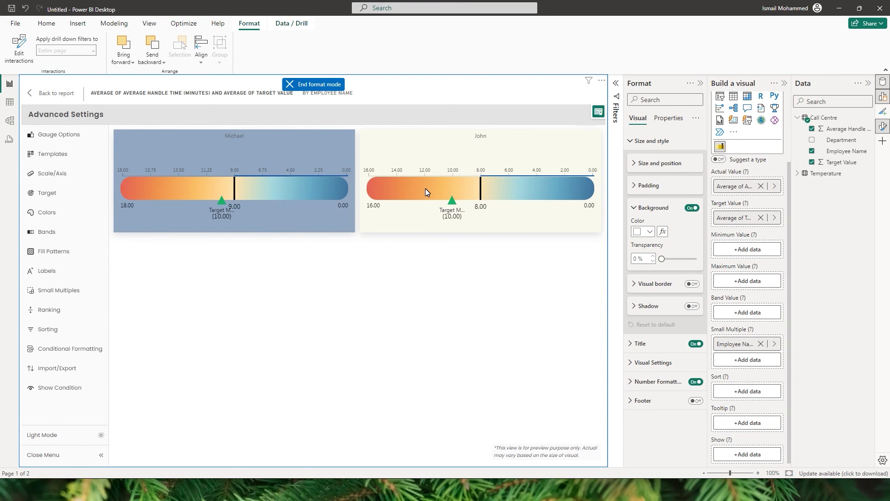
# Reopen the ranking settings, turn on showing the remaining items as 'Others', and apply.
pyautogui.click(51, 310)
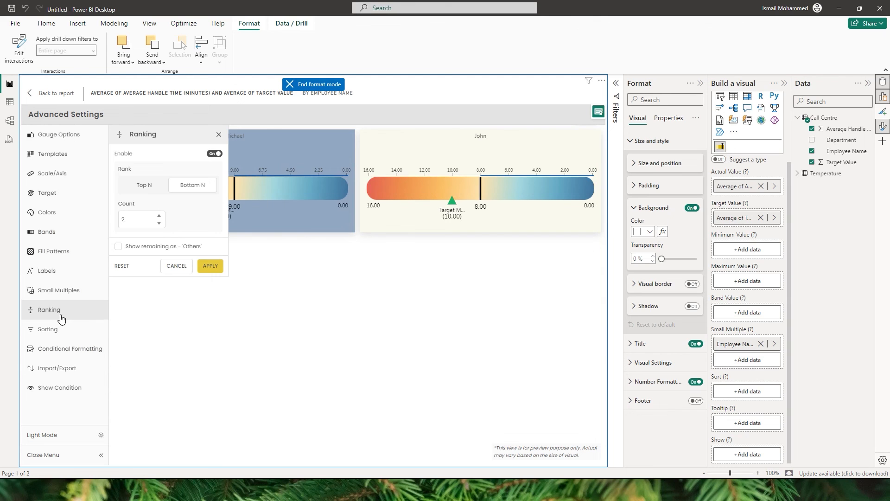
pyautogui.click(119, 249)
pyautogui.click(211, 267)
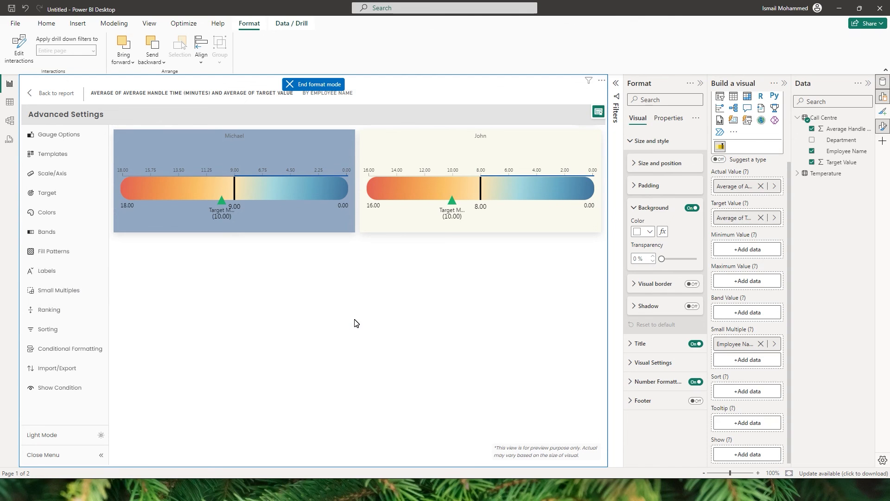
# Switch the ranking to Top N and apply.
pyautogui.click(68, 315)
pyautogui.click(144, 185)
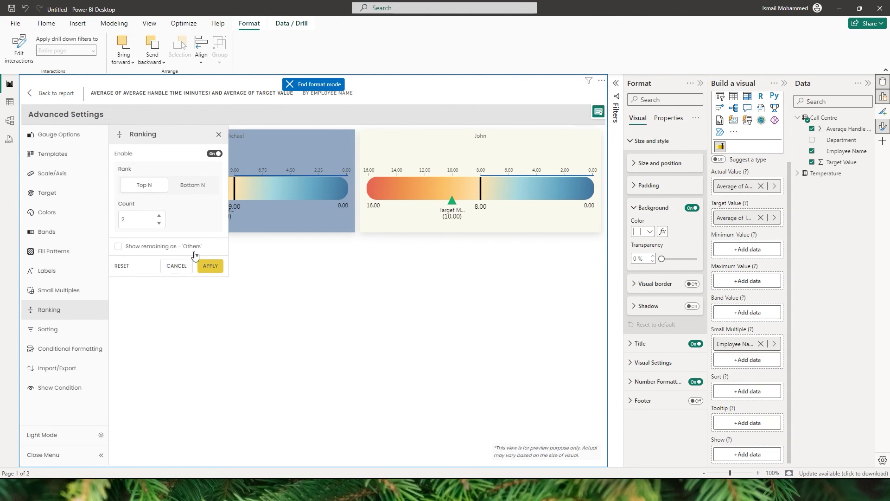
pyautogui.click(211, 266)
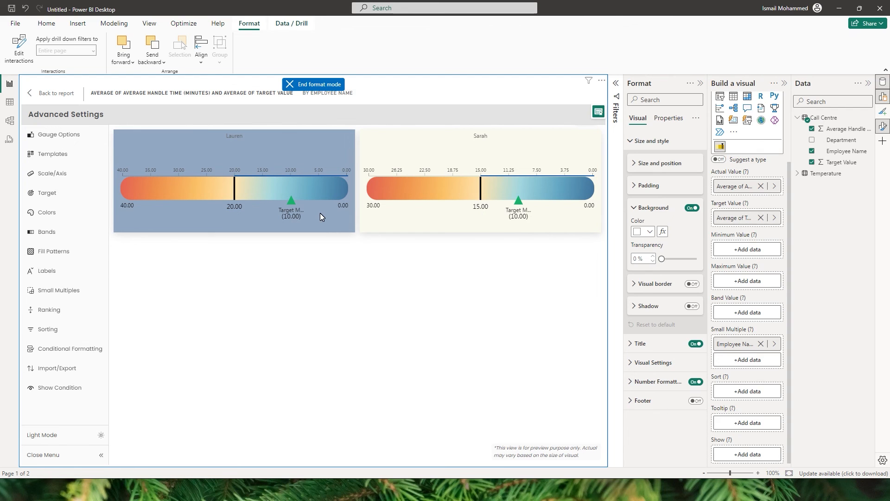
# Enable sorting by Average of Average Handle Time (minutes) in ascending order and apply.
pyautogui.click(70, 330)
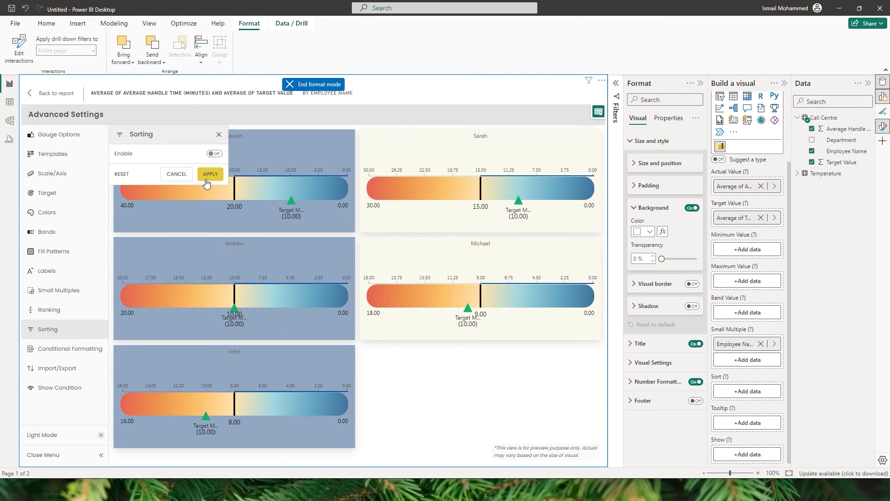
pyautogui.click(214, 154)
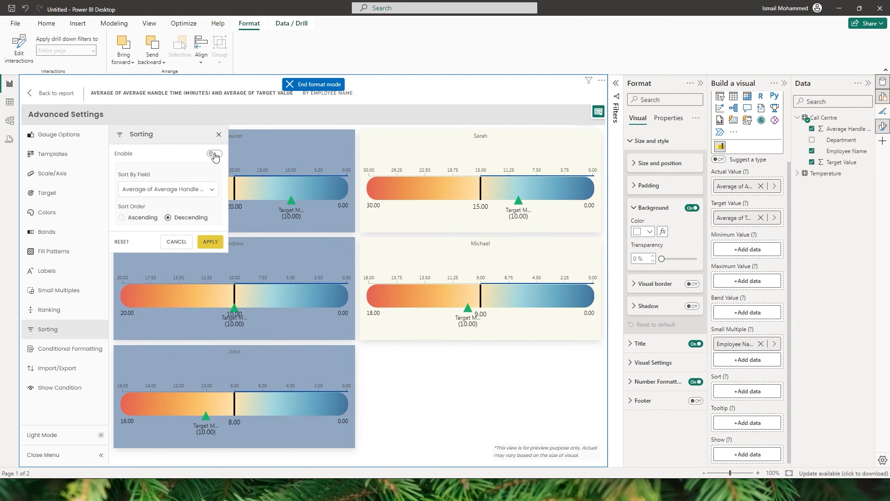
pyautogui.click(201, 190)
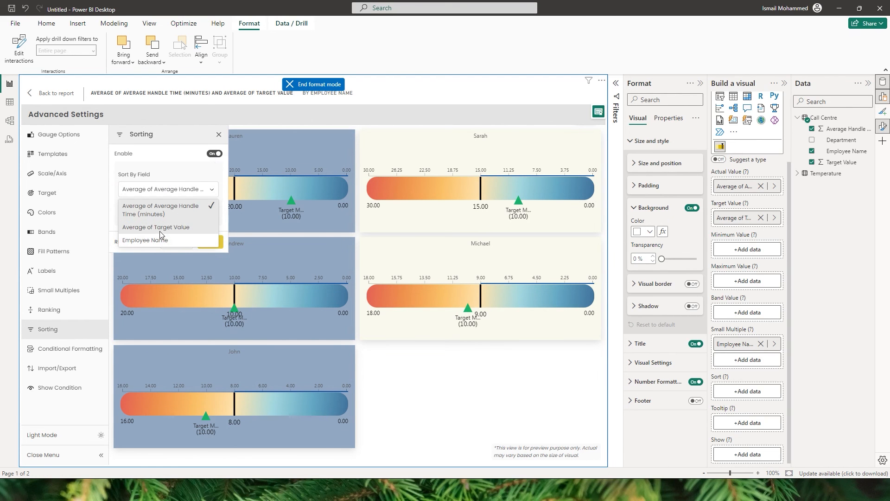
pyautogui.click(172, 211)
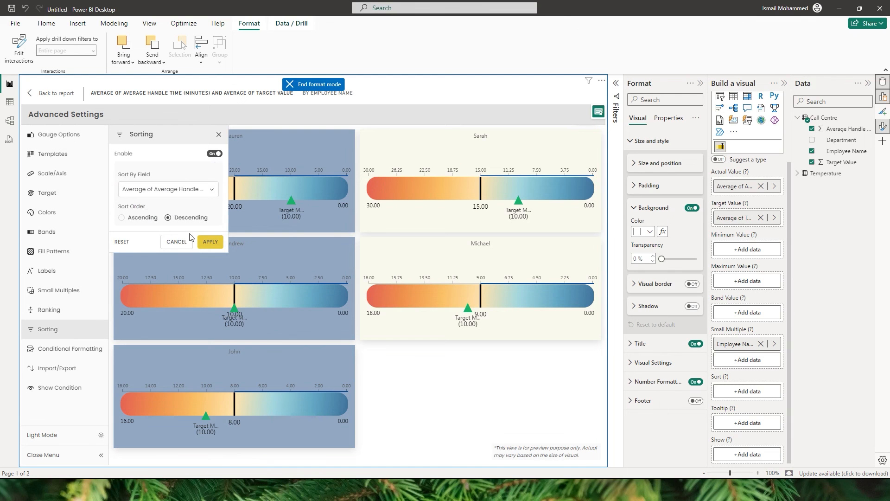
pyautogui.click(125, 220)
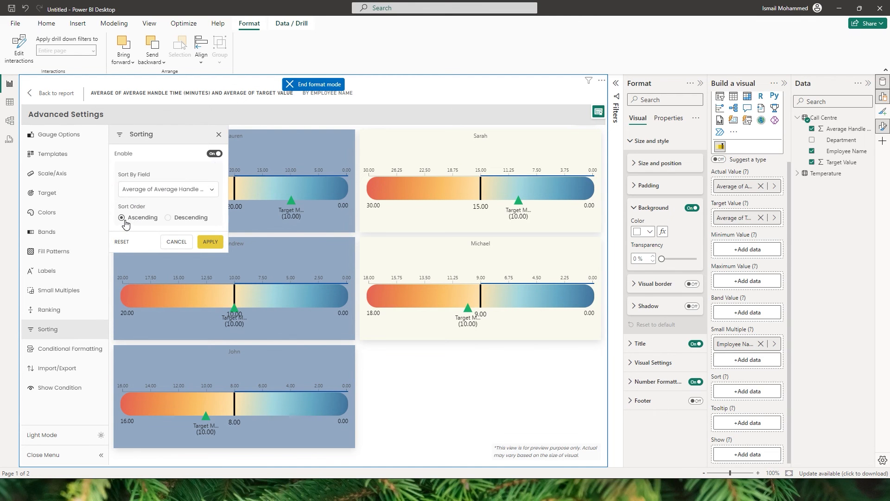
pyautogui.click(207, 241)
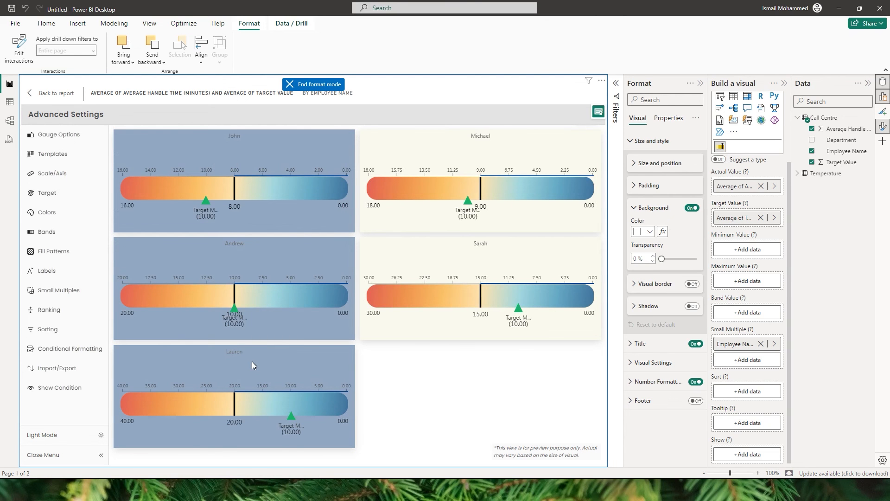
# Check the note in the conditional formatting settings, turn off the gauge's bands, and apply.
pyautogui.click(47, 329)
pyautogui.click(69, 348)
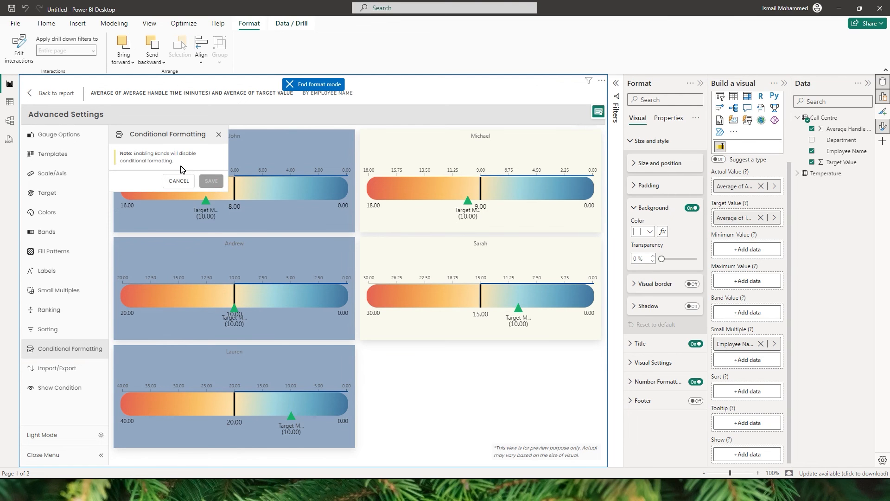
pyautogui.click(47, 232)
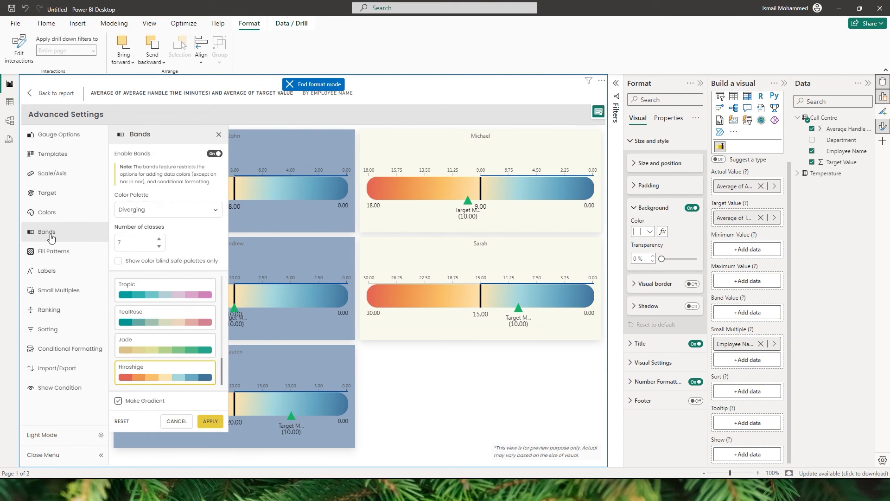
pyautogui.click(216, 154)
pyautogui.click(212, 202)
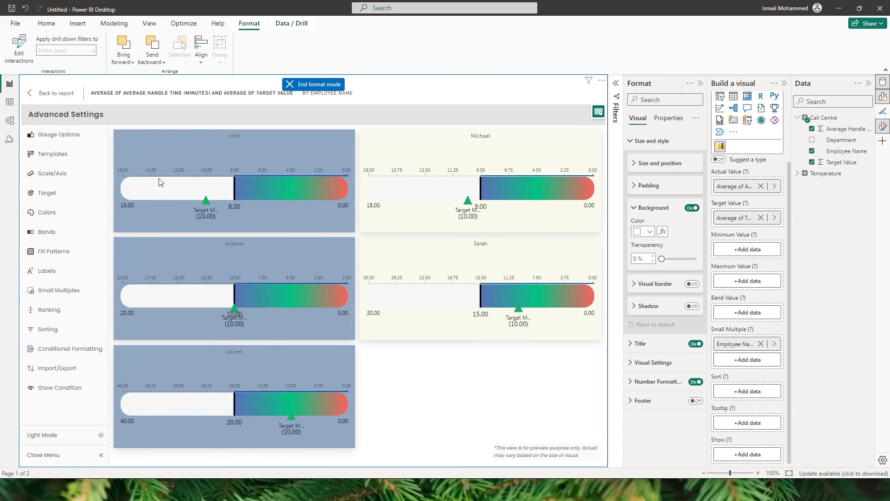
# Start a value-based conditional formatting rule for Average of Average Handle Time (minutes) less than 10.
pyautogui.click(68, 349)
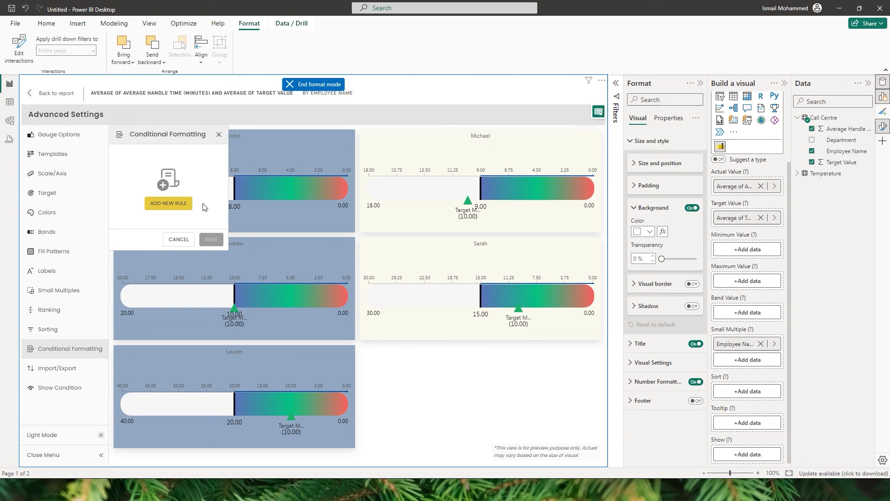
pyautogui.click(171, 206)
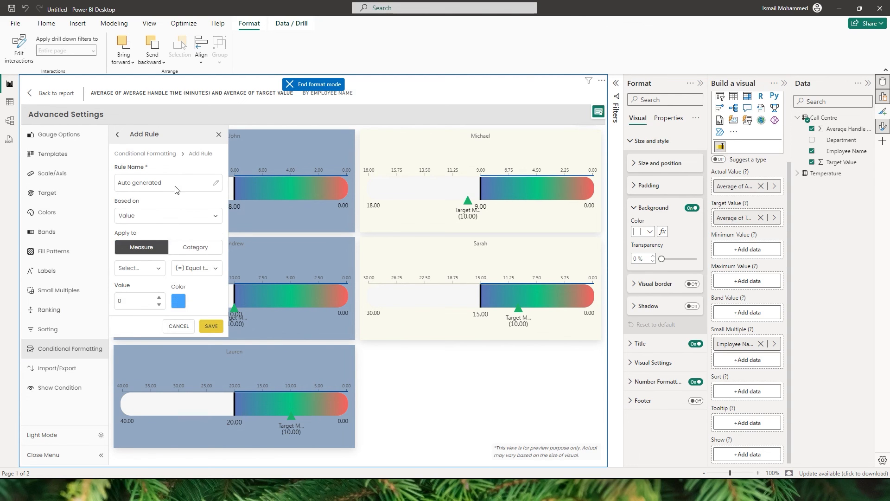
pyautogui.click(158, 219)
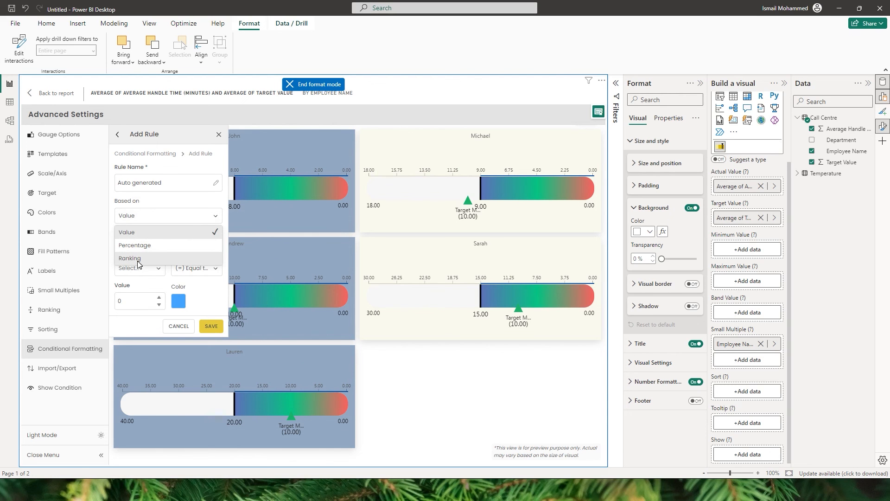
pyautogui.click(137, 233)
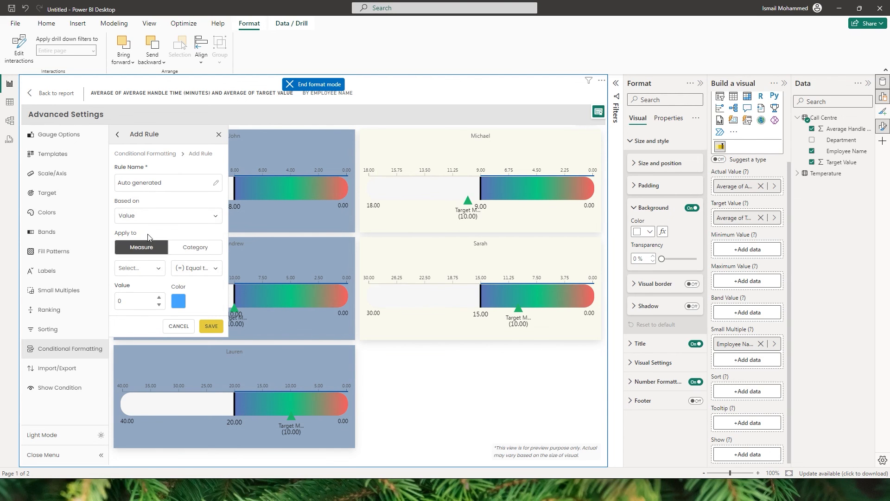
pyautogui.click(147, 271)
pyautogui.click(142, 291)
pyautogui.click(195, 269)
pyautogui.click(198, 315)
pyautogui.doubleClick(139, 305)
pyautogui.write('10')
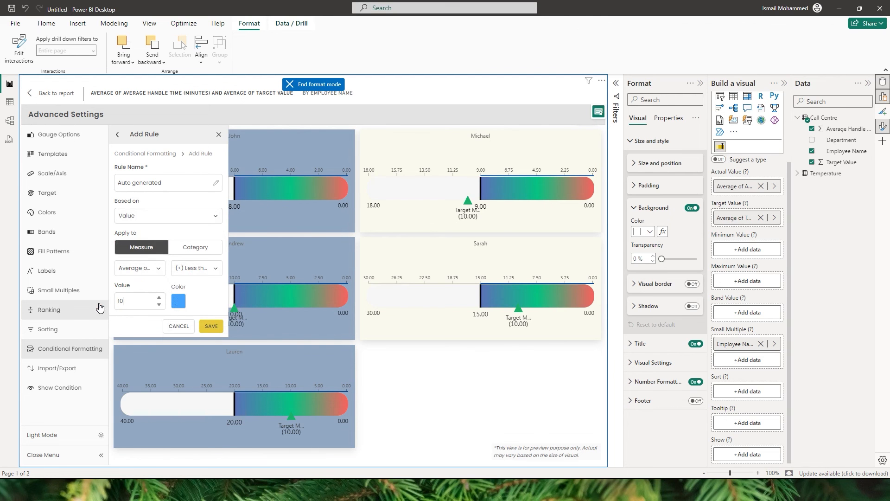
# Set the less-than-10 rule's color to green and save the rule.
pyautogui.click(178, 301)
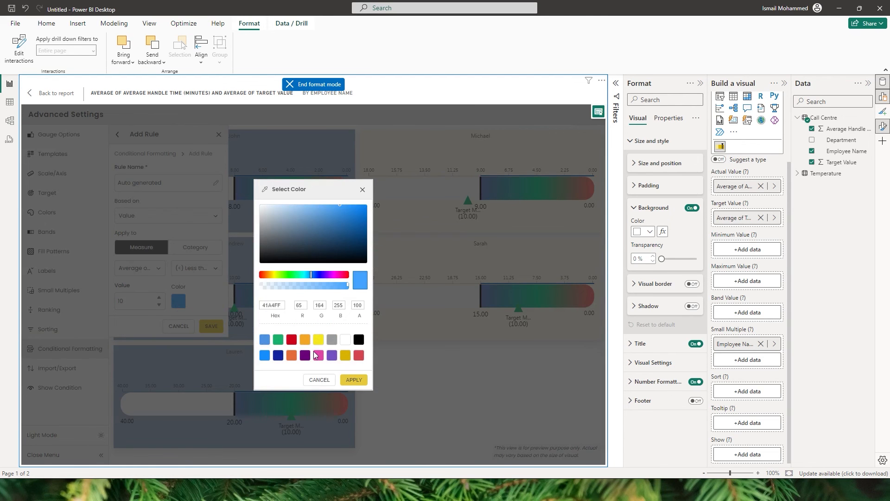
pyautogui.click(280, 340)
pyautogui.click(353, 379)
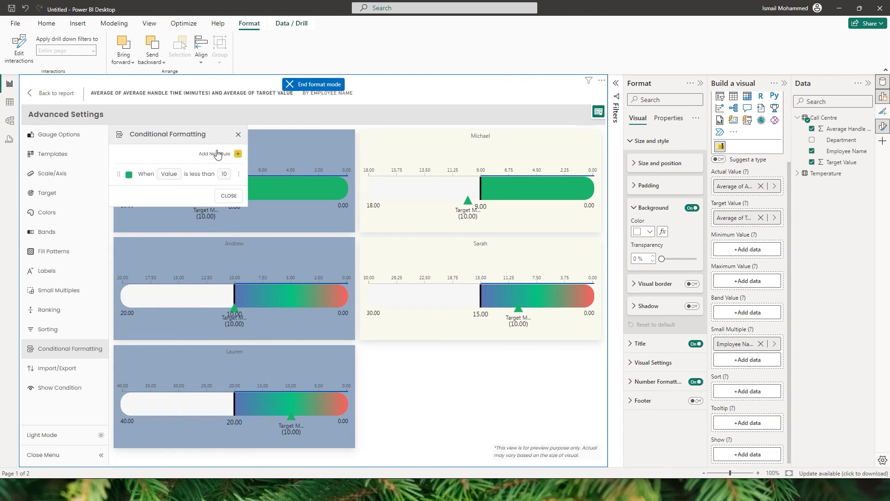
# Start a second conditional formatting rule for Average of Average Handle Time (minutes) greater than 10.
pyautogui.click(238, 154)
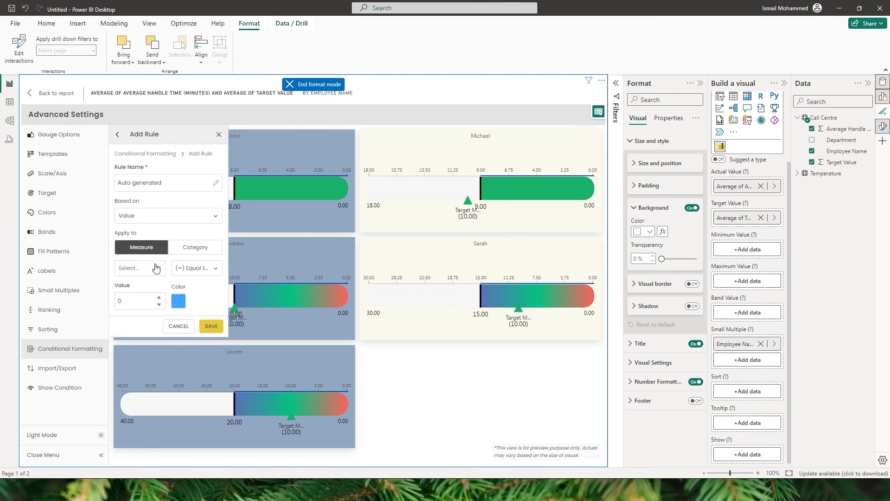
pyautogui.click(149, 268)
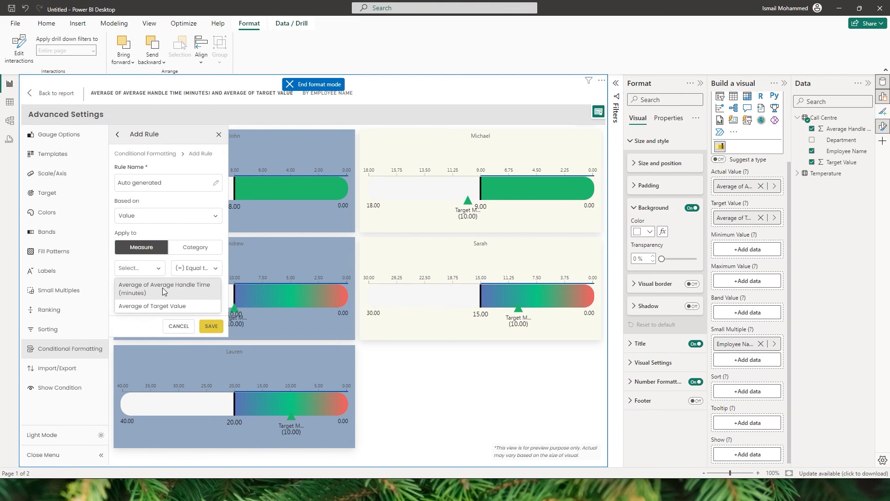
pyautogui.click(164, 288)
pyautogui.click(193, 268)
pyautogui.click(197, 308)
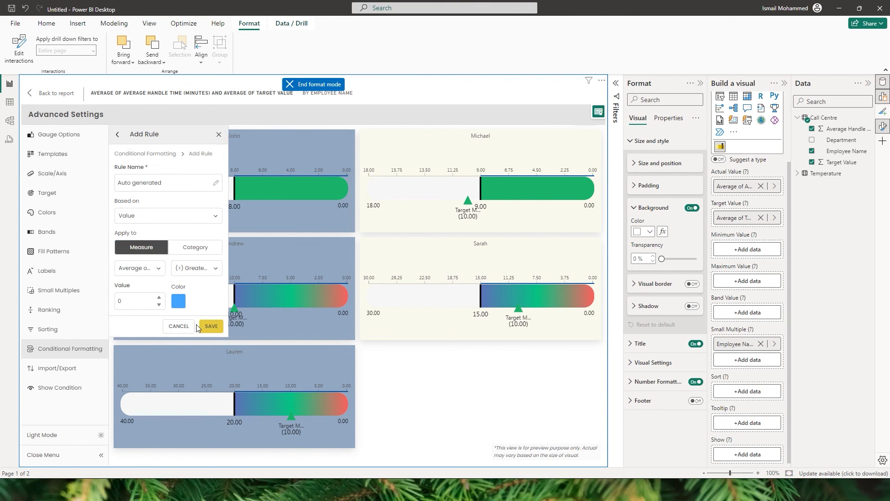
pyautogui.click(146, 307)
pyautogui.write('10')
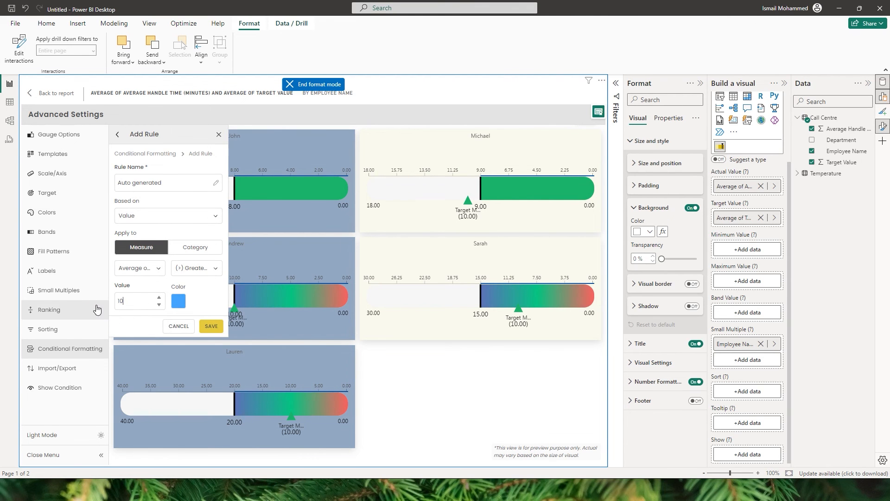
# Set the greater-than-10 rule's color to red (D0021B), save the rule, and close the rule list.
pyautogui.click(180, 306)
pyautogui.click(292, 341)
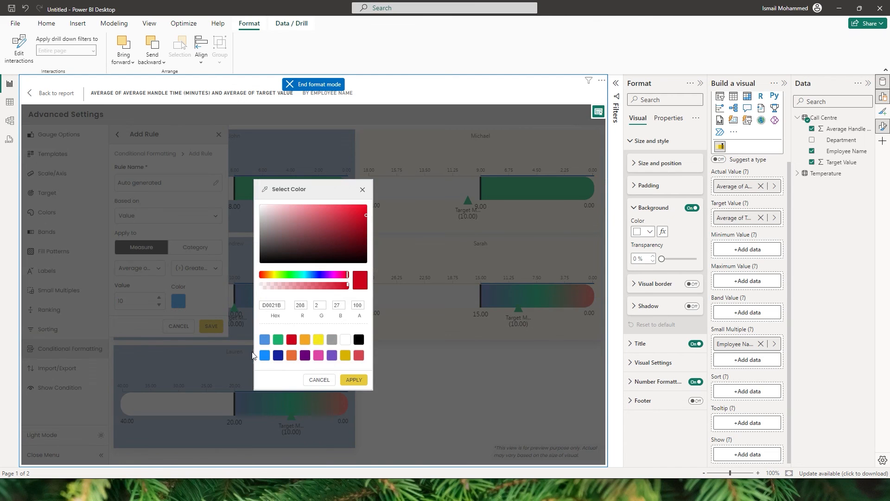
pyautogui.click(354, 381)
pyautogui.click(211, 326)
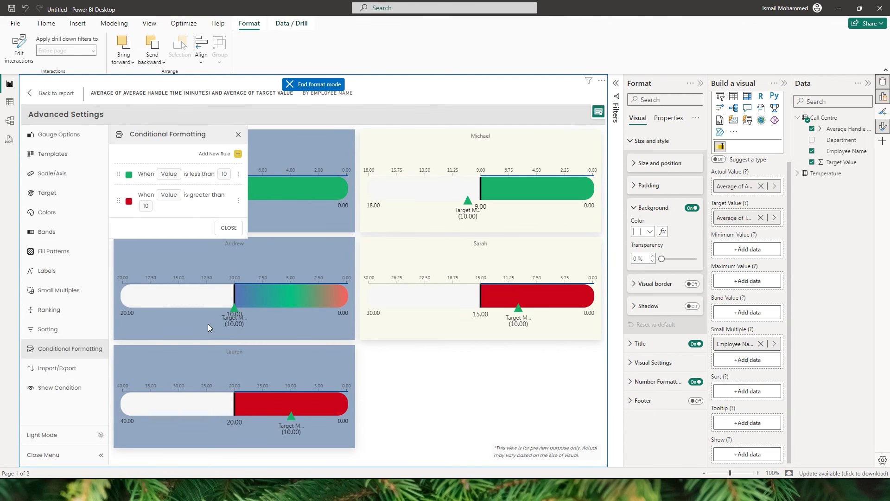
pyautogui.click(232, 228)
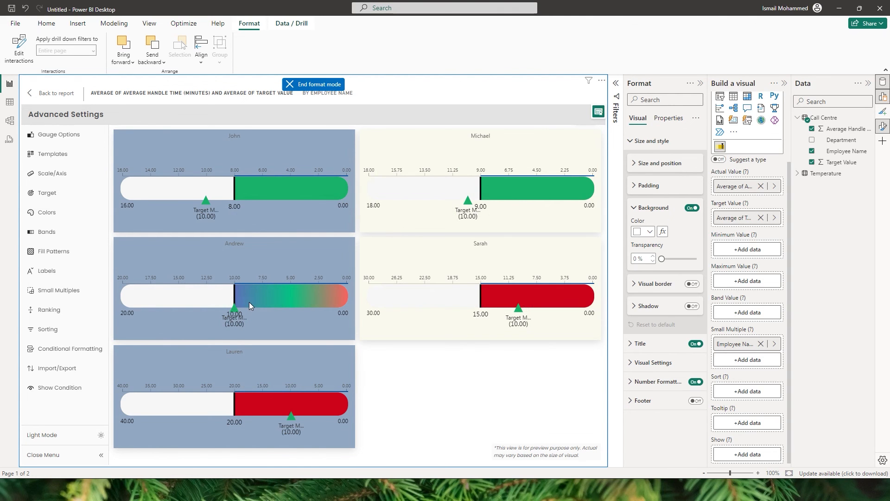
# Add a third conditional formatting rule that colors the gauge orange when the value is equal to 10.
pyautogui.click(65, 357)
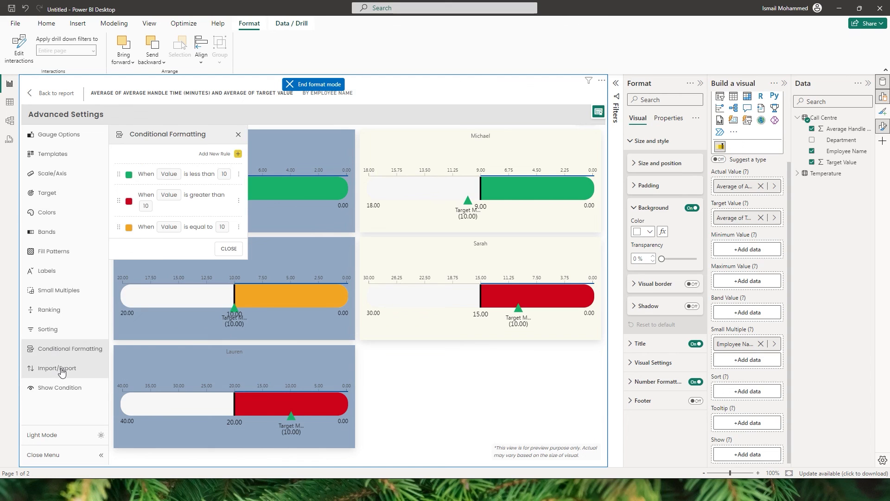
# Copy the gauge's exported settings code and bring up the import options.
pyautogui.click(61, 371)
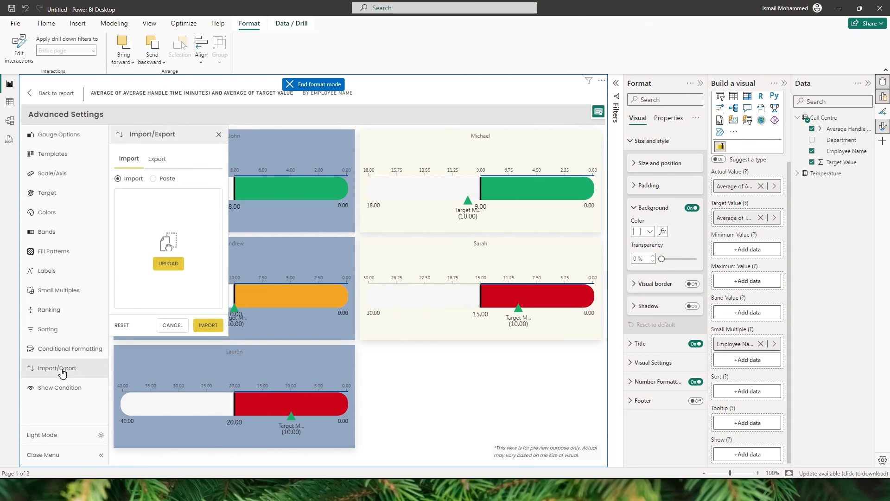
pyautogui.click(156, 159)
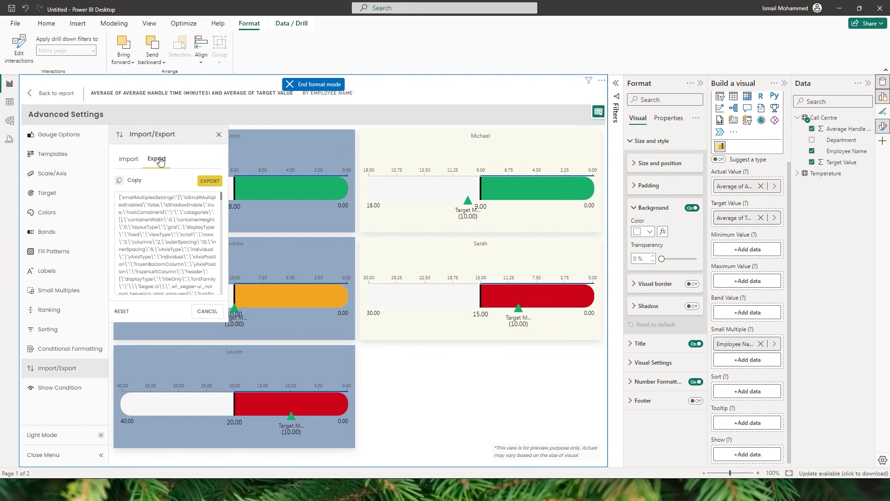
pyautogui.click(121, 181)
pyautogui.click(129, 159)
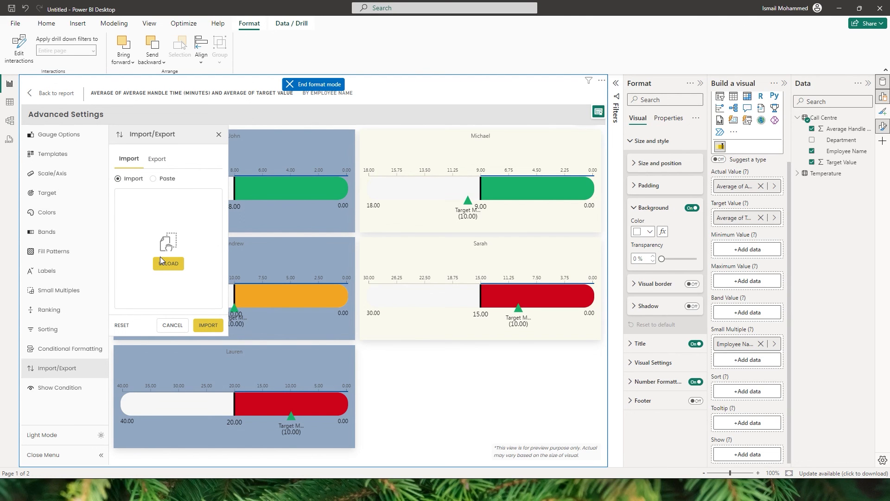
# Check the gauge's Show Condition requirements, and shrink the gauge visual on the report page to free space beside it.
pyautogui.click(52, 387)
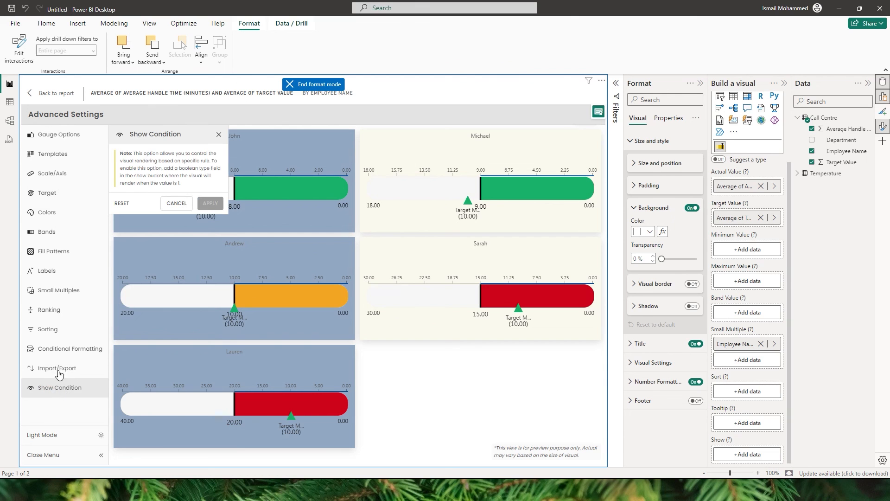
pyautogui.click(56, 95)
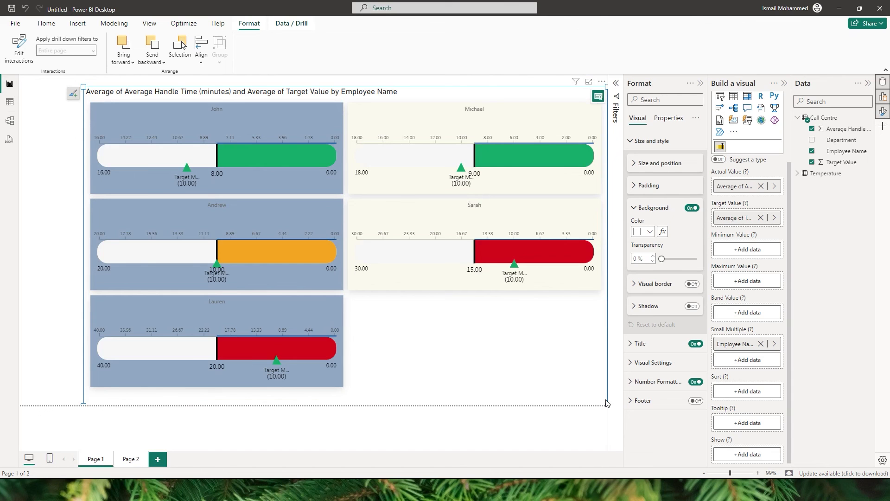
pyautogui.moveTo(83, 87); pyautogui.dragTo(245, 226)
pyautogui.moveTo(421, 233); pyautogui.dragTo(221, 149)
# Add a slicer for the Department field in the empty area beside the gauge.
pyautogui.click(439, 219)
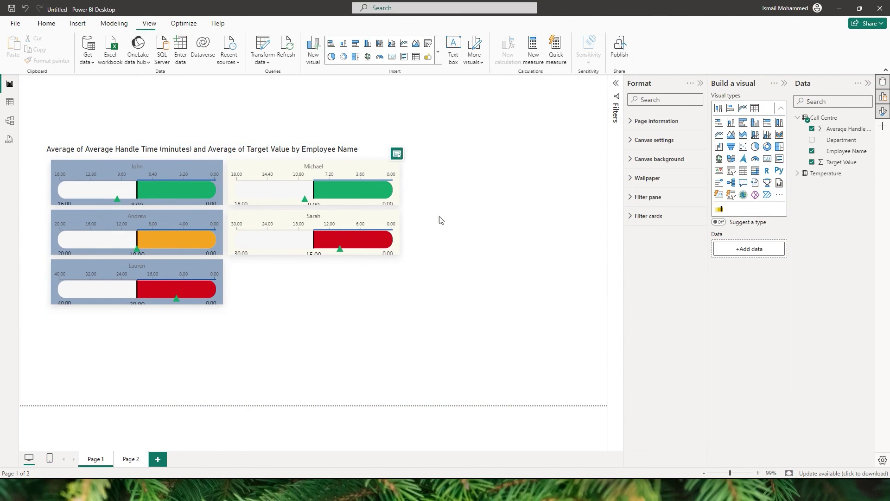
pyautogui.moveTo(847, 144); pyautogui.dragTo(546, 144)
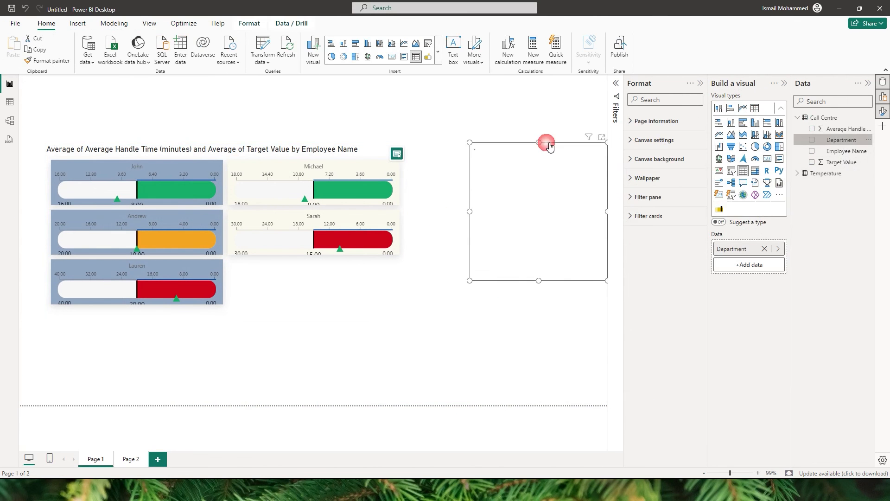
pyautogui.click(733, 171)
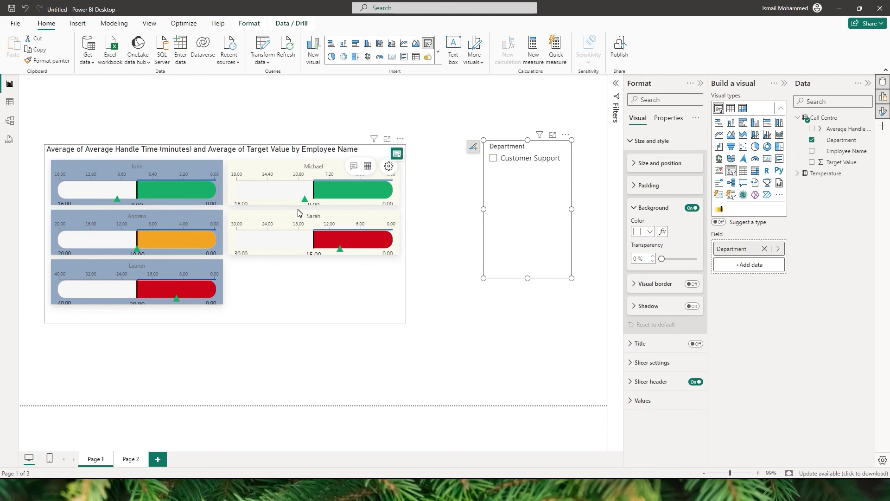
# Create a measure in the Call Centre table: Show = IF(ISFILTERED('Call Centre'[Department]),1,0).
pyautogui.click(869, 118)
pyautogui.click(809, 131)
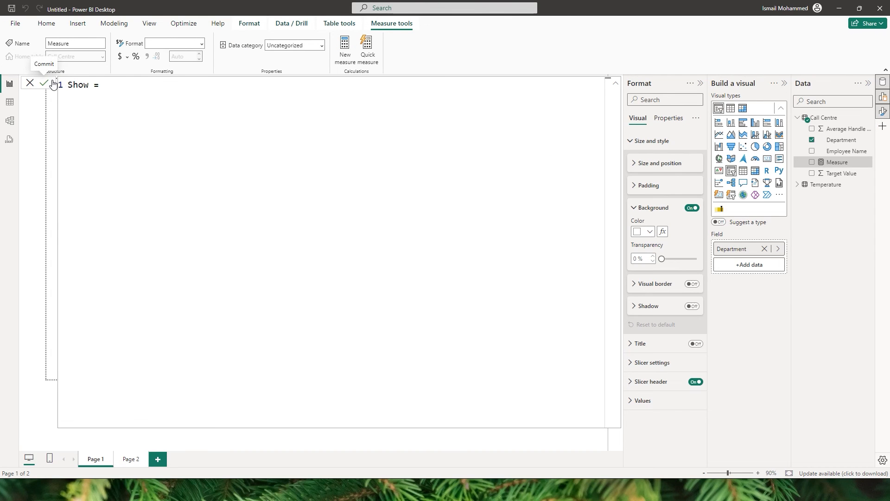
pyautogui.write('IF(')
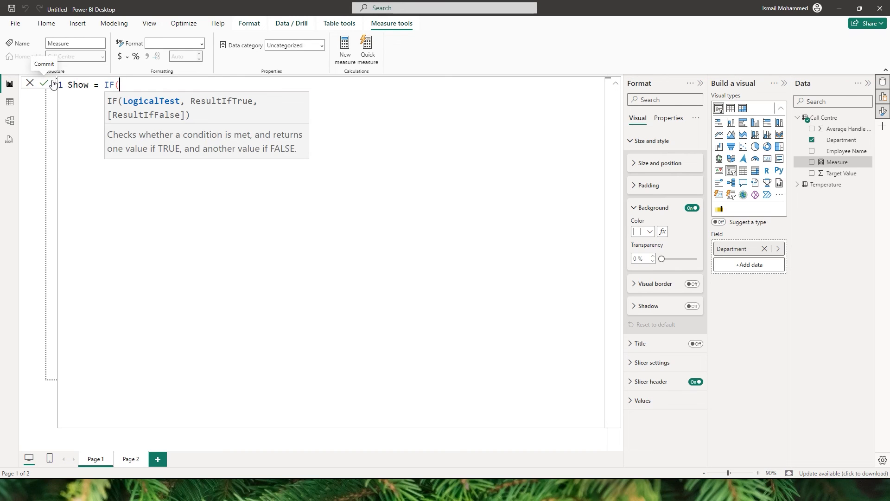
pyautogui.write('ISFILTERED(dep')
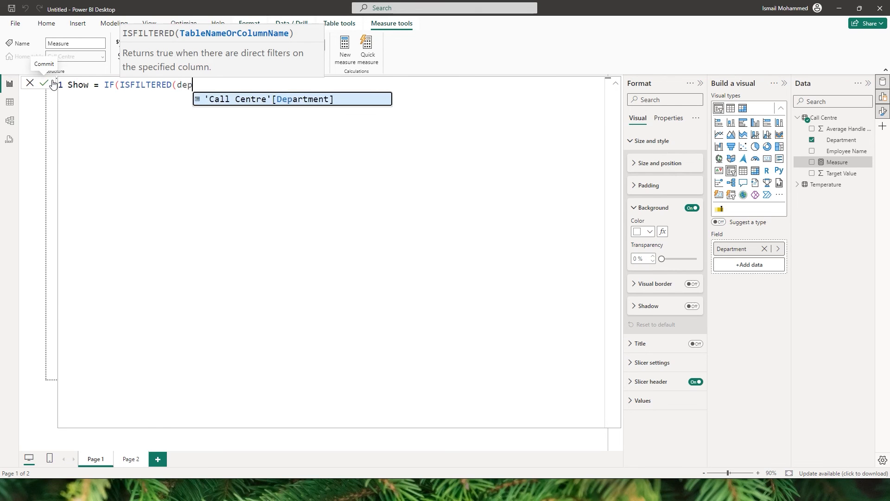
pyautogui.press('Tab')
pyautogui.write('),1,')
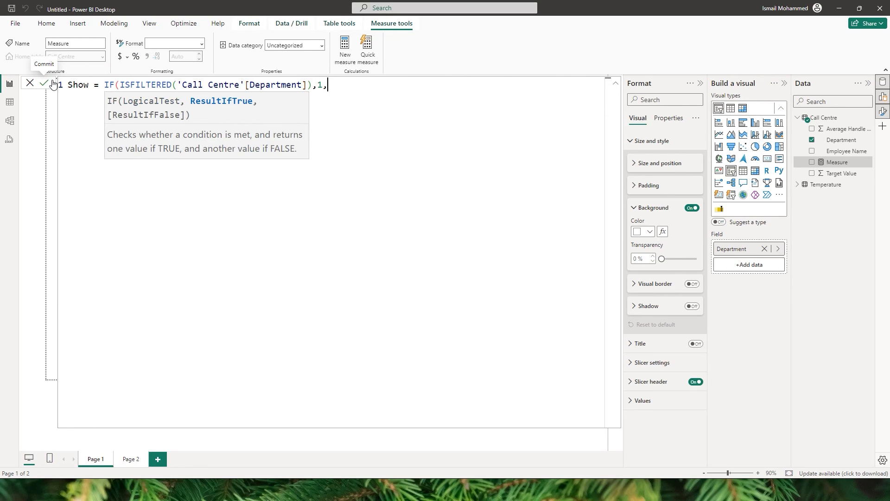
pyautogui.write('0)')
pyautogui.click(53, 84)
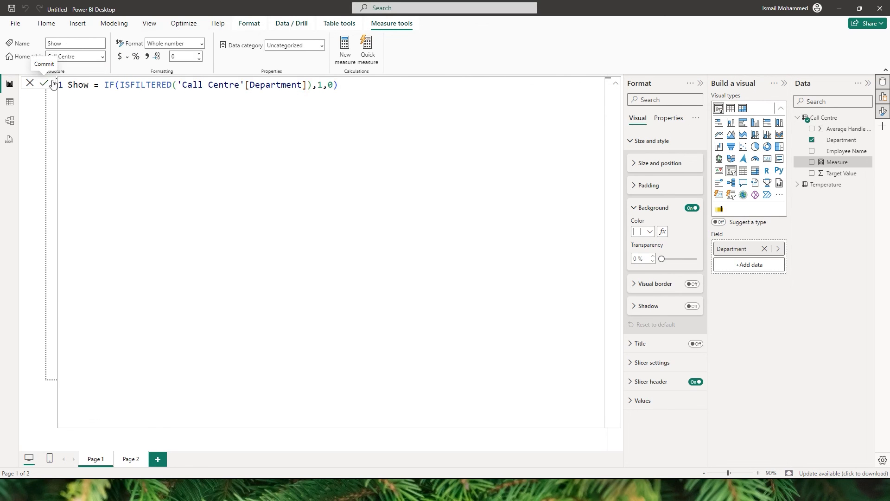
# Select Customer Support in the Department slicer and assign the Show measure to the gauge's Show field.
pyautogui.click(561, 192)
pyautogui.click(398, 210)
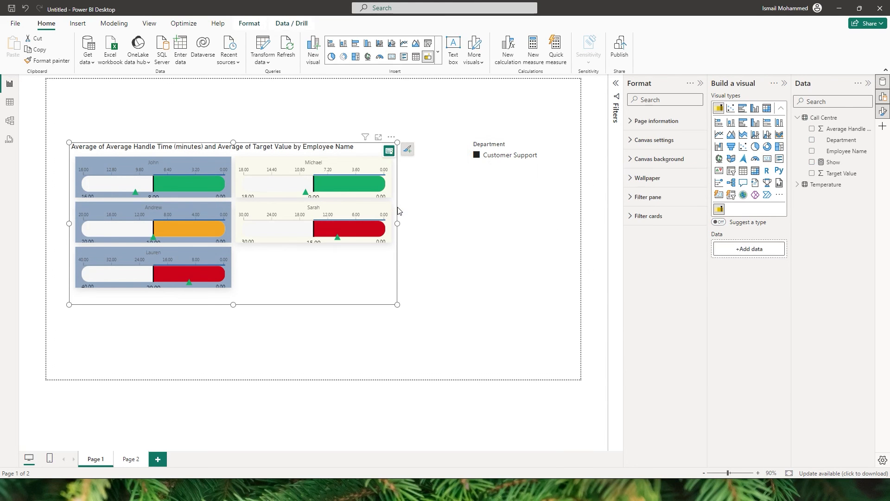
pyautogui.scroll(-3, 751, 404)
pyautogui.click(759, 402)
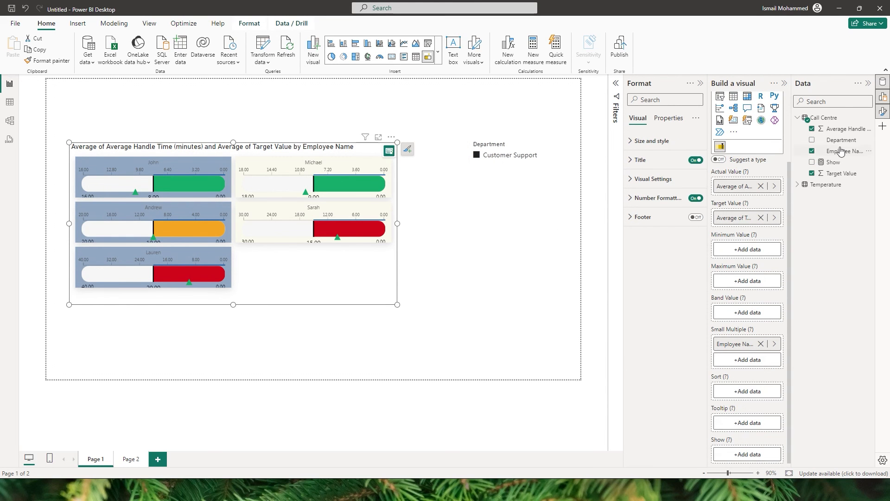
pyautogui.moveTo(835, 162); pyautogui.dragTo(745, 455)
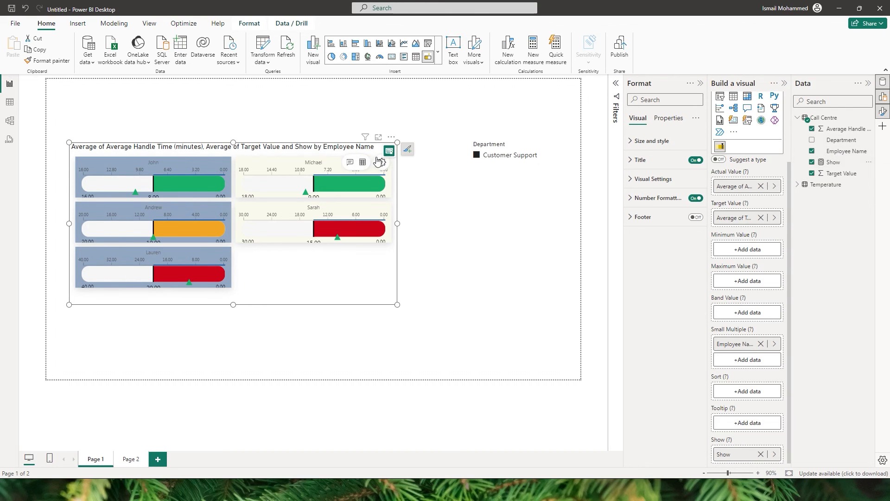
# Apply a Show Condition to the gauge based on the Show field, with the message "Show chart condition is not fulfilled".
pyautogui.click(380, 161)
pyautogui.click(84, 344)
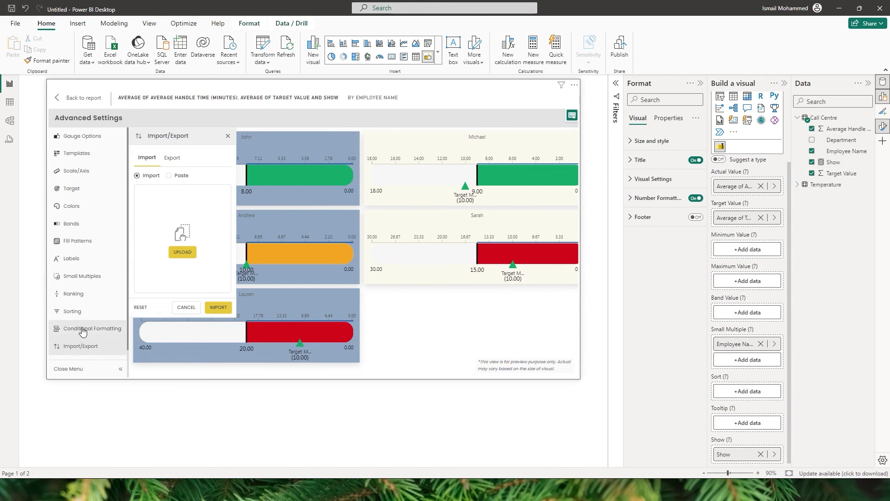
pyautogui.moveTo(127, 289); pyautogui.dragTo(127, 296)
pyautogui.click(87, 334)
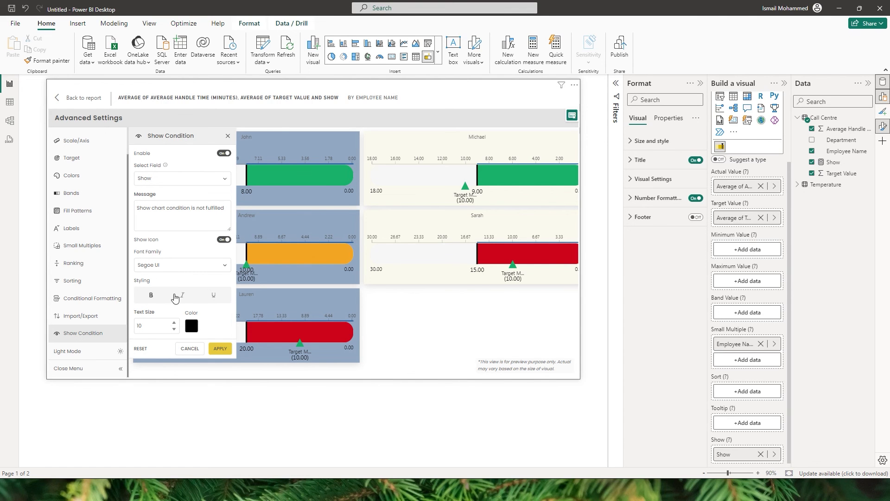
pyautogui.click(221, 348)
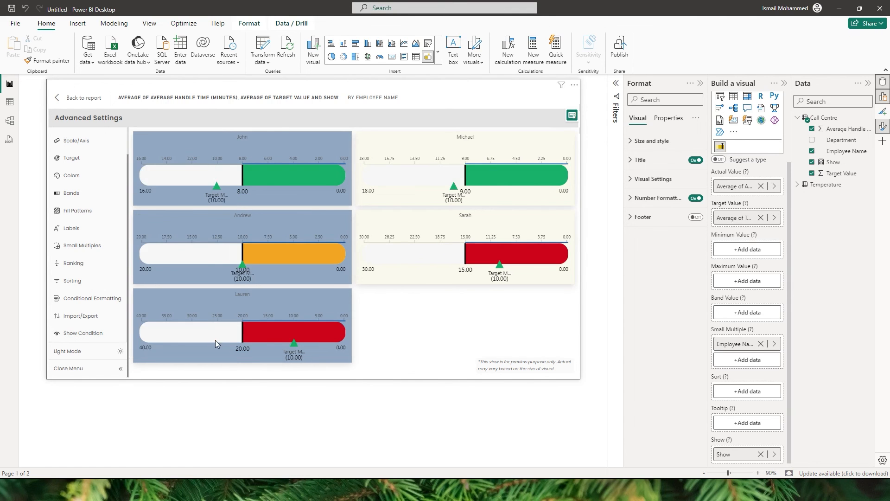
# Return to the report and test the show condition by clearing and reselecting Customer Support in the Department slicer.
pyautogui.click(72, 98)
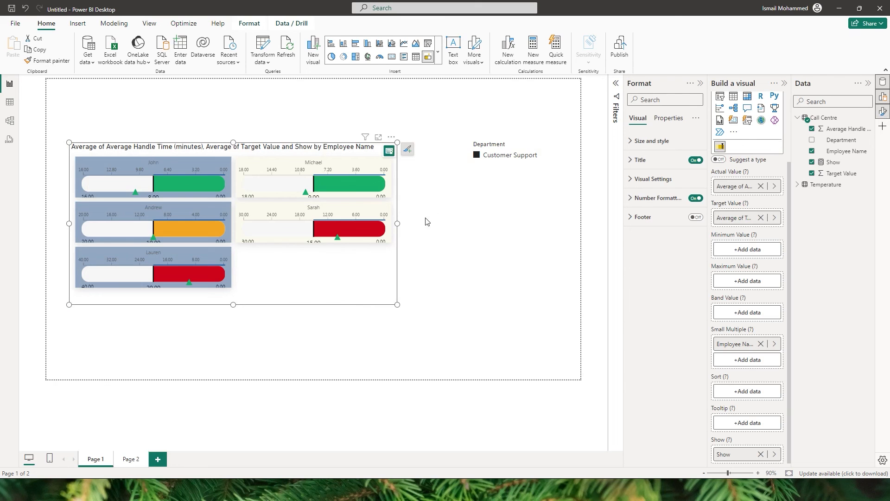
pyautogui.click(482, 159)
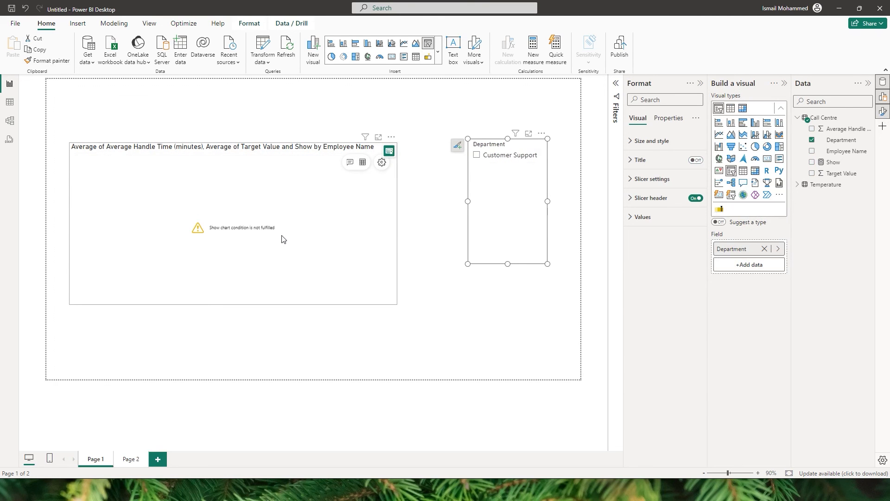
pyautogui.click(479, 157)
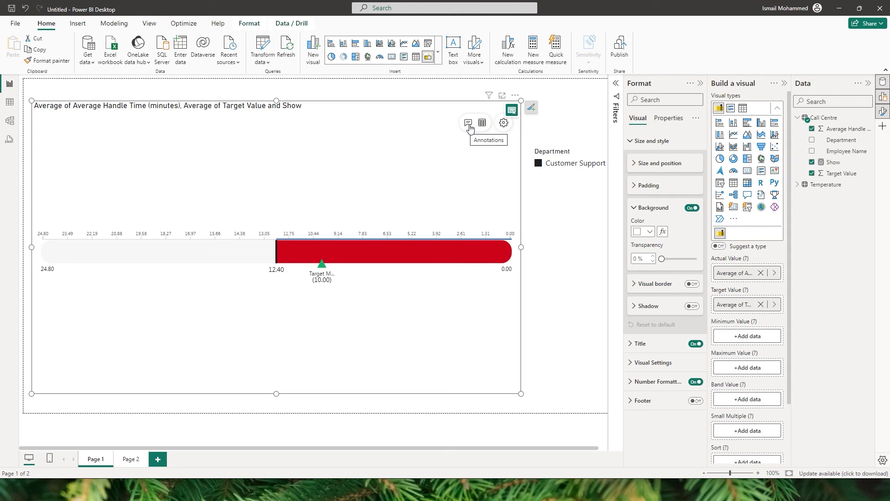
# Create an annotation on the gauge's red bar with the text "This is a Sample Annotation".
pyautogui.click(468, 124)
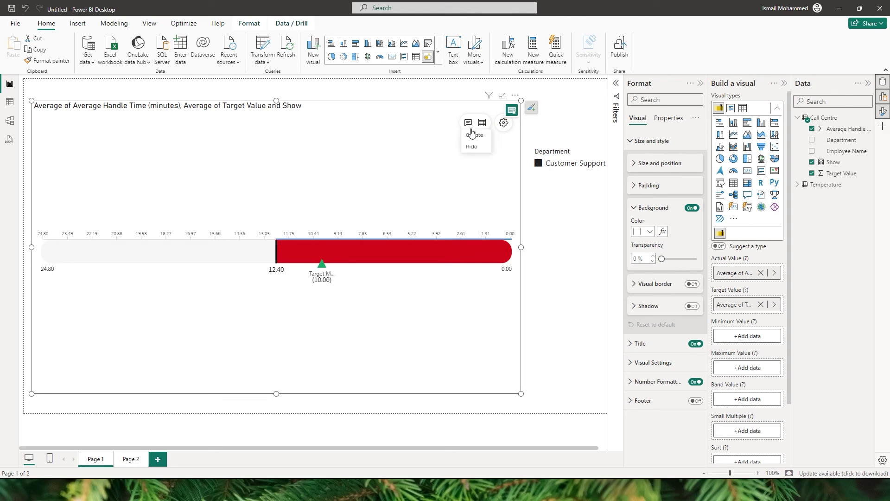
pyautogui.click(474, 135)
pyautogui.moveTo(335, 253)
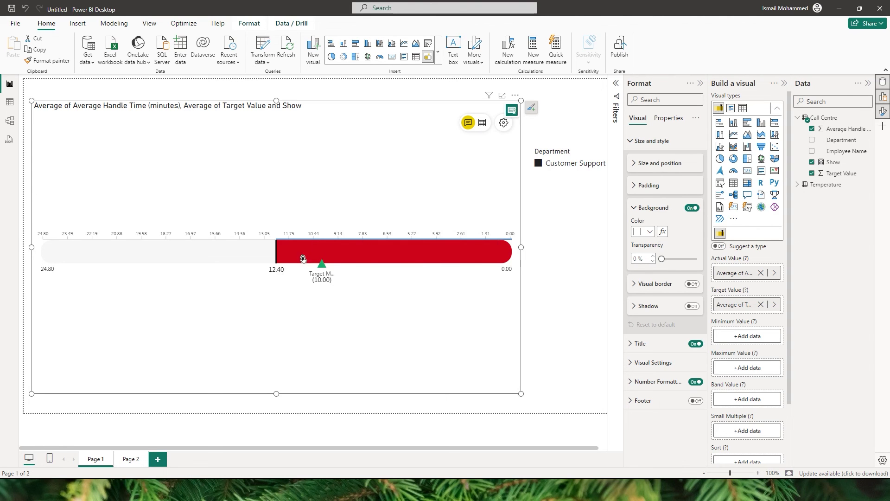
pyautogui.click(305, 258)
pyautogui.click(258, 264)
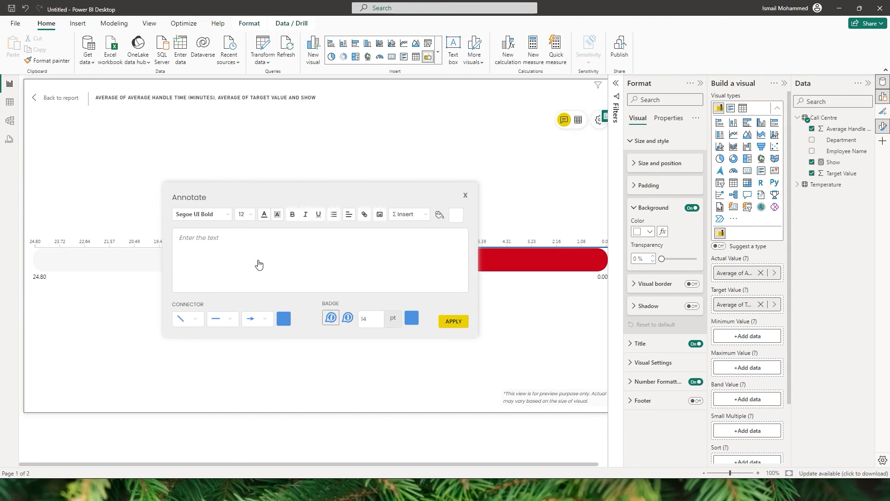
pyautogui.write('This is a Sample Annotation')
# Apply the annotation with a polygonal line connector and an arrow marker, and open the gauge's data table.
pyautogui.click(186, 318)
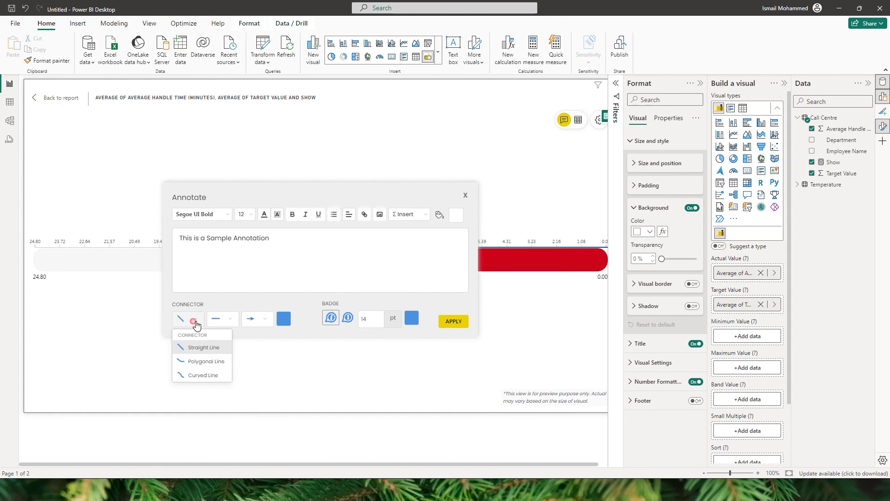
pyautogui.click(205, 363)
pyautogui.click(224, 320)
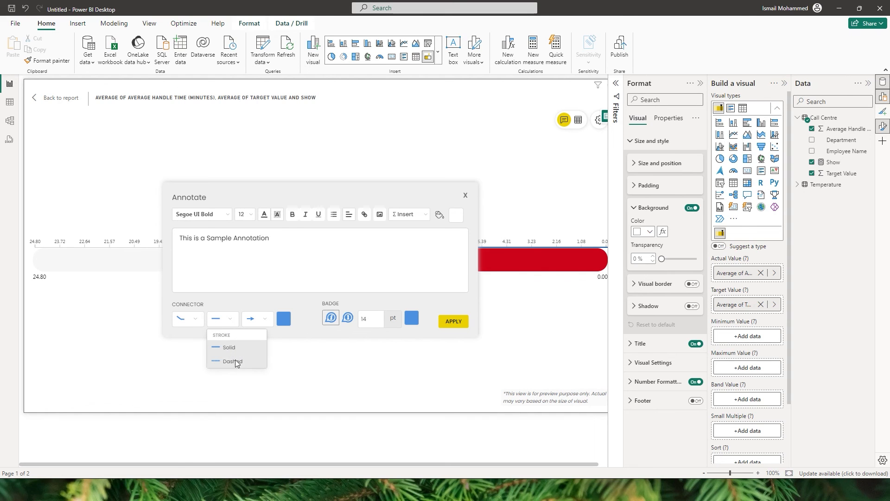
pyautogui.click(265, 318)
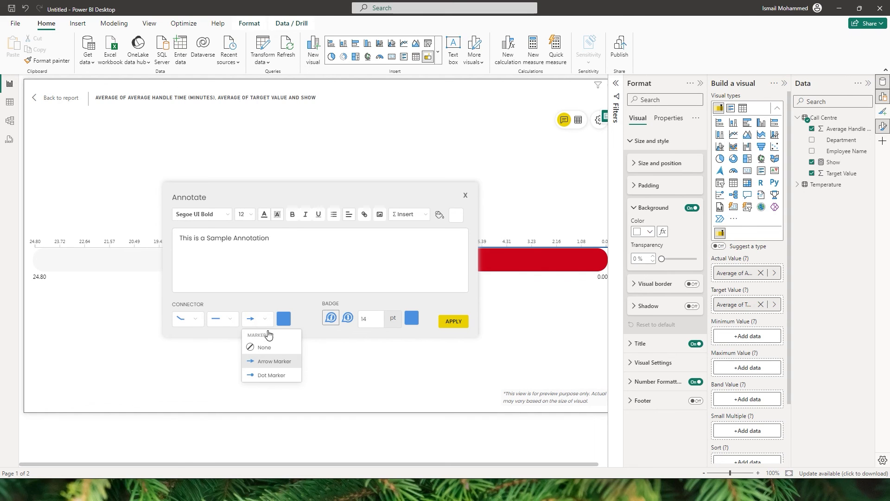
pyautogui.click(276, 364)
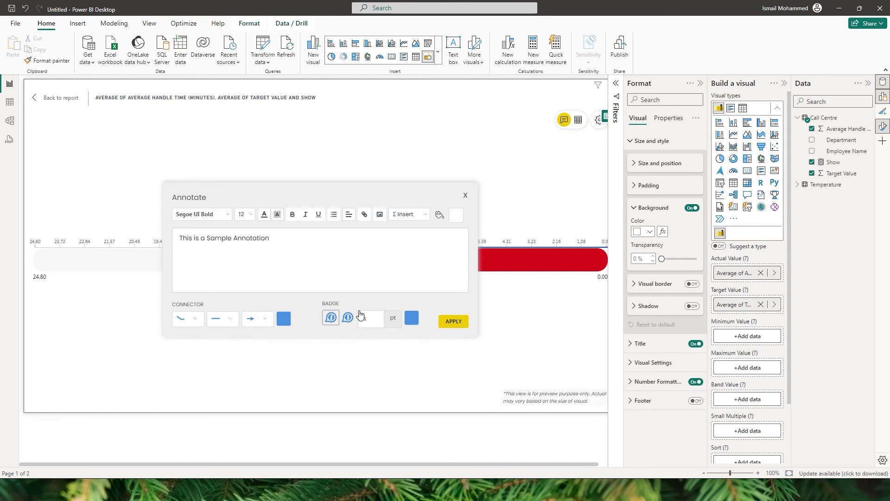
pyautogui.click(454, 322)
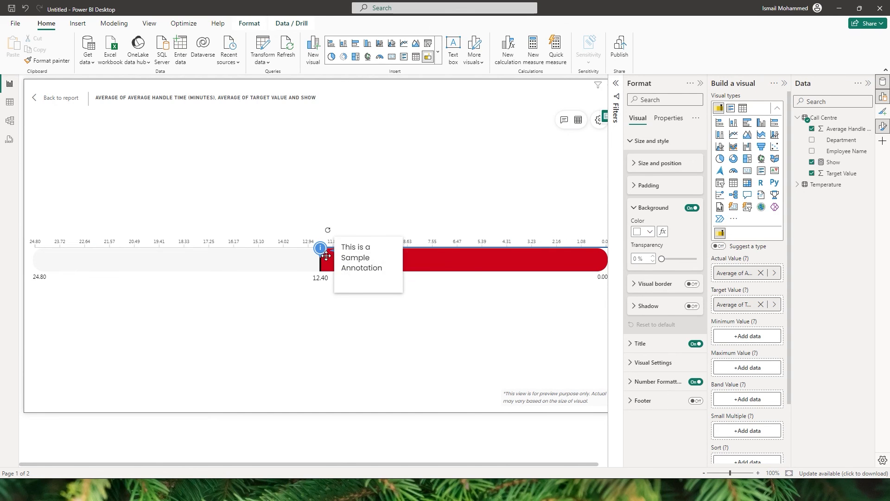
pyautogui.moveTo(374, 266)
pyautogui.click(578, 121)
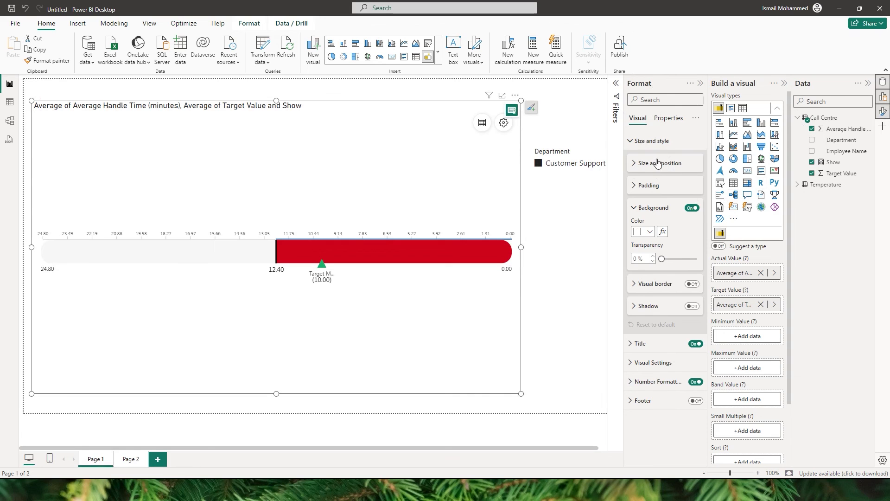
# Set the gauge's number formatting to 0 decimal places.
pyautogui.click(648, 143)
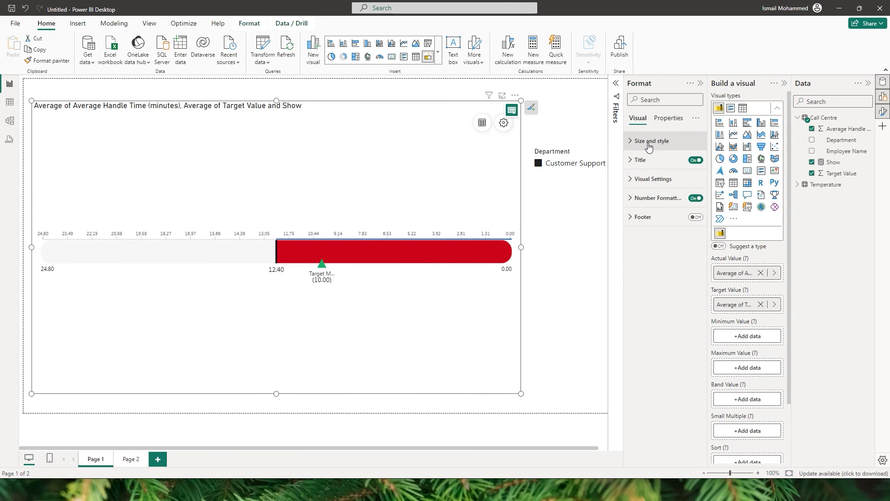
pyautogui.click(633, 198)
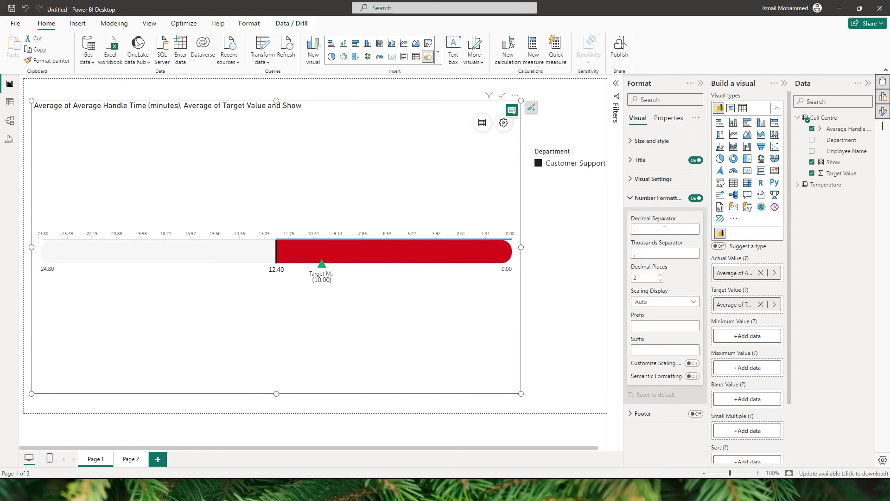
pyautogui.click(649, 229)
pyautogui.press('BackSpace')
pyautogui.moveTo(660, 254); pyautogui.dragTo(620, 276)
pyautogui.write('0')
pyautogui.press('Tab')
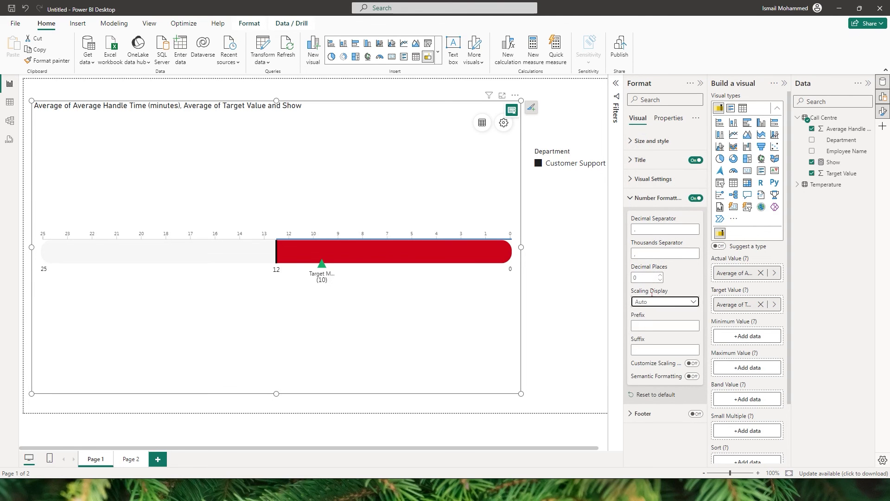
pyautogui.click(636, 199)
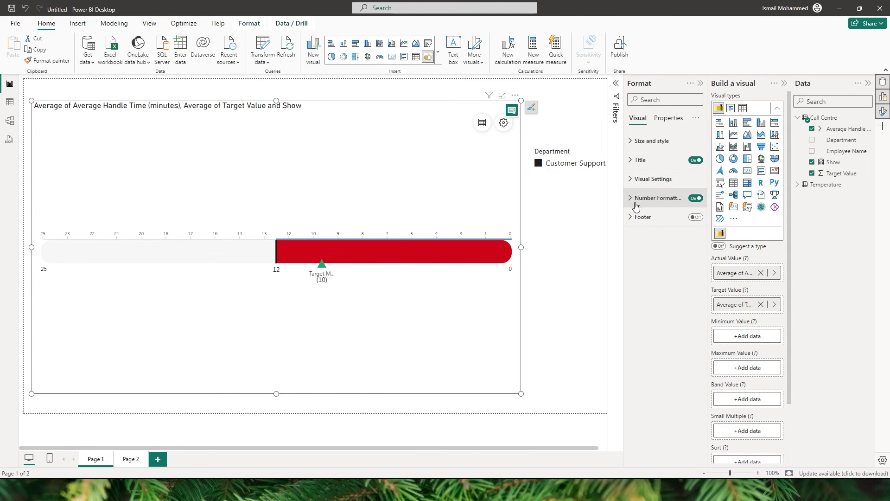
# Turn on the gauge's footer and show its divider line.
pyautogui.click(638, 217)
pyautogui.click(695, 218)
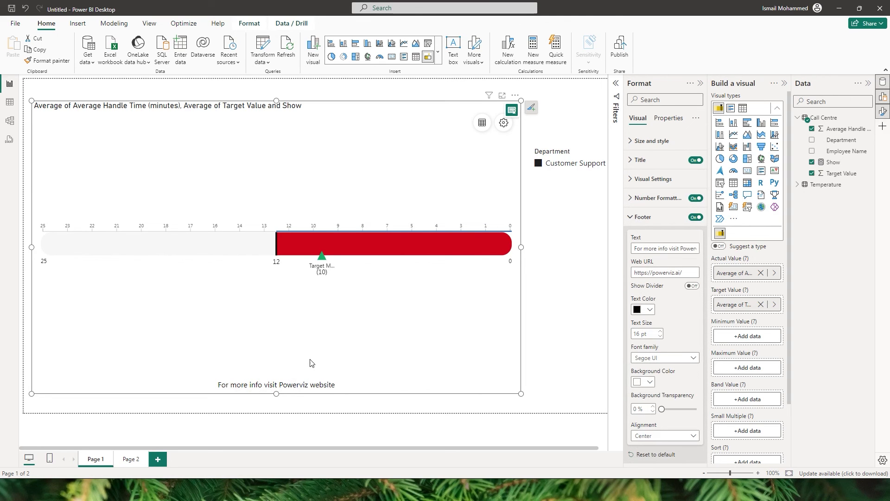
pyautogui.click(647, 252)
pyautogui.click(673, 274)
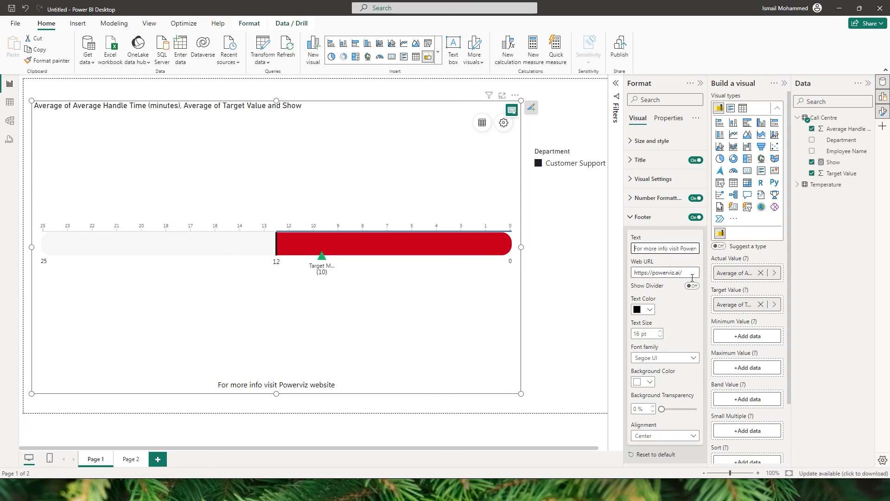
pyautogui.click(692, 286)
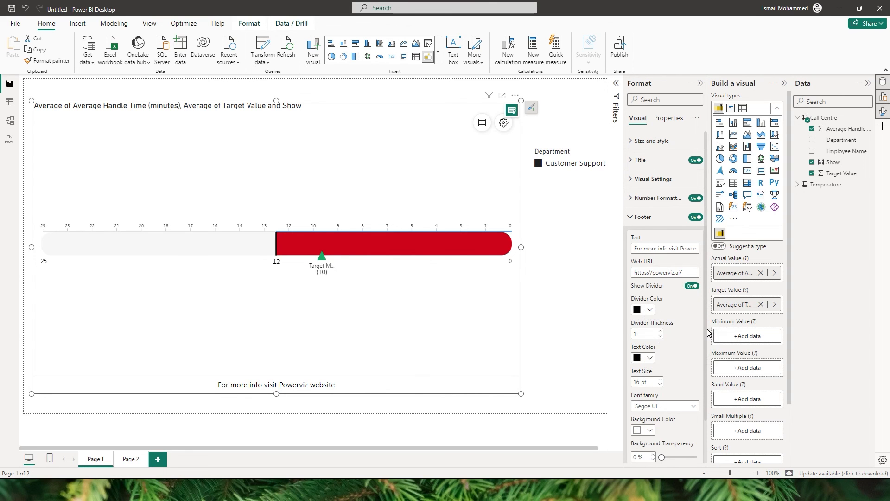
pyautogui.scroll(-2, 703, 353)
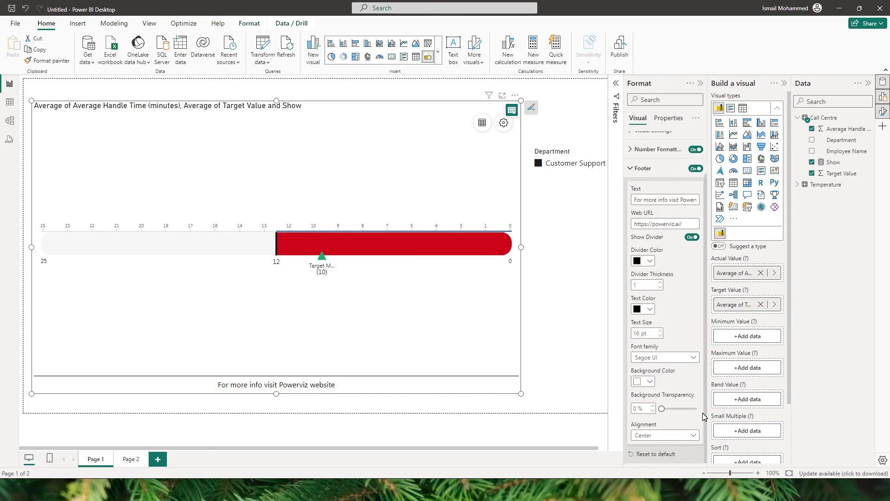
pyautogui.scroll(2, 704, 416)
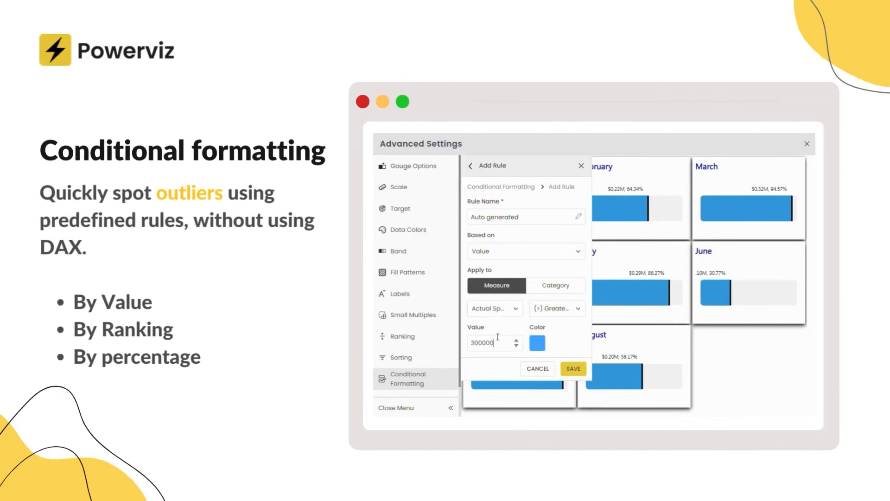
# Set the conditional formatting rule's color to green and save the rule for values greater than 300000.
pyautogui.click(536, 347)
pyautogui.click(555, 339)
pyautogui.click(639, 380)
pyautogui.click(573, 375)
# Edit the conditional formatting rule to be based on Percentage, greater than 90, with an orange color, and save it.
pyautogui.click(603, 218)
pyautogui.click(573, 226)
pyautogui.click(510, 254)
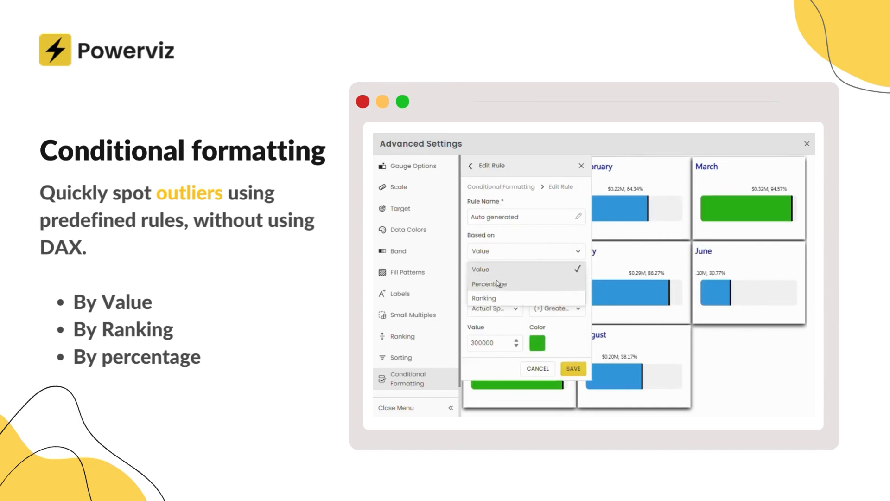
pyautogui.click(499, 284)
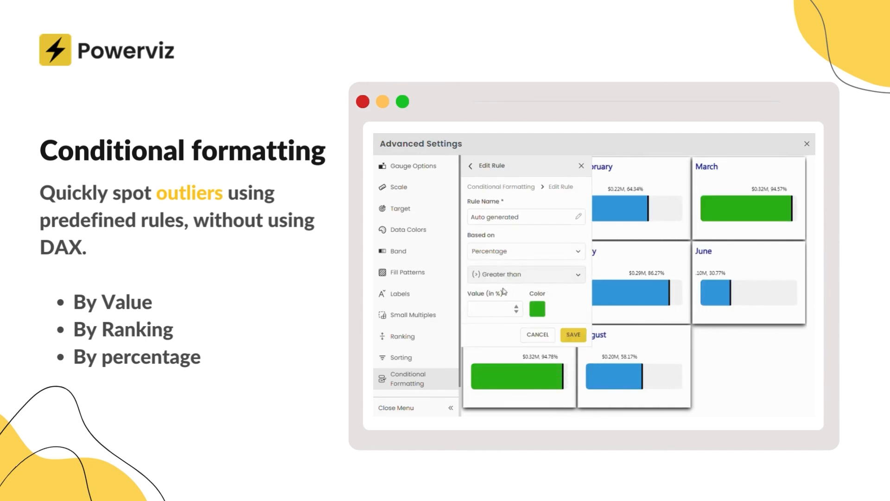
pyautogui.click(536, 310)
pyautogui.click(585, 342)
pyautogui.click(640, 380)
pyautogui.click(573, 334)
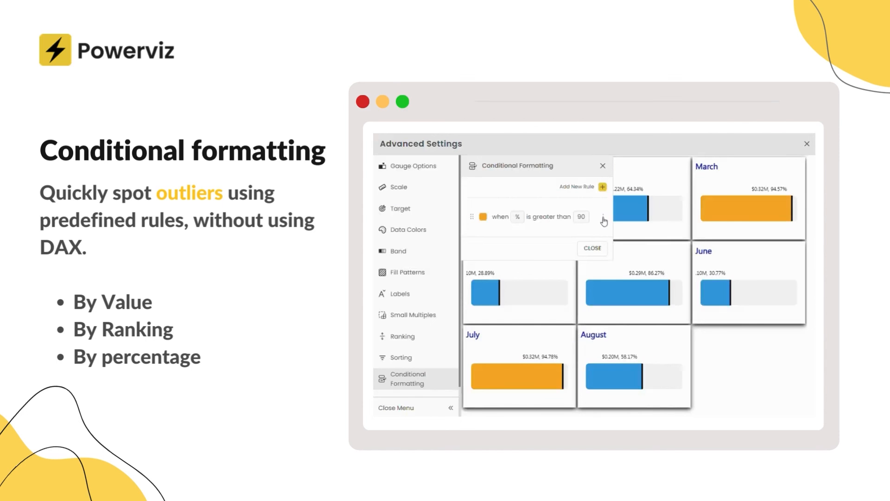
# Edit the rule to be based on Ranking, Top N with value 3 and bright green color 4AF523, then save and close conditional formatting.
pyautogui.click(603, 217)
pyautogui.click(573, 227)
pyautogui.click(510, 254)
pyautogui.click(490, 302)
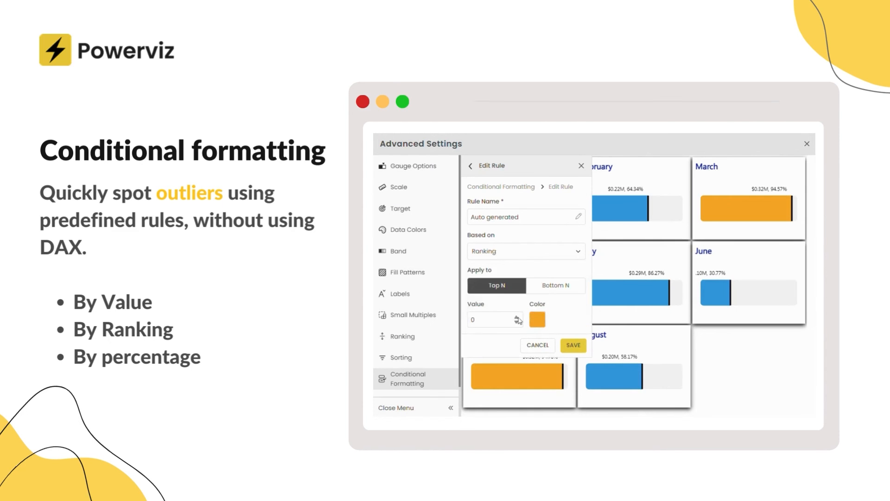
pyautogui.click(533, 320)
pyautogui.click(565, 263)
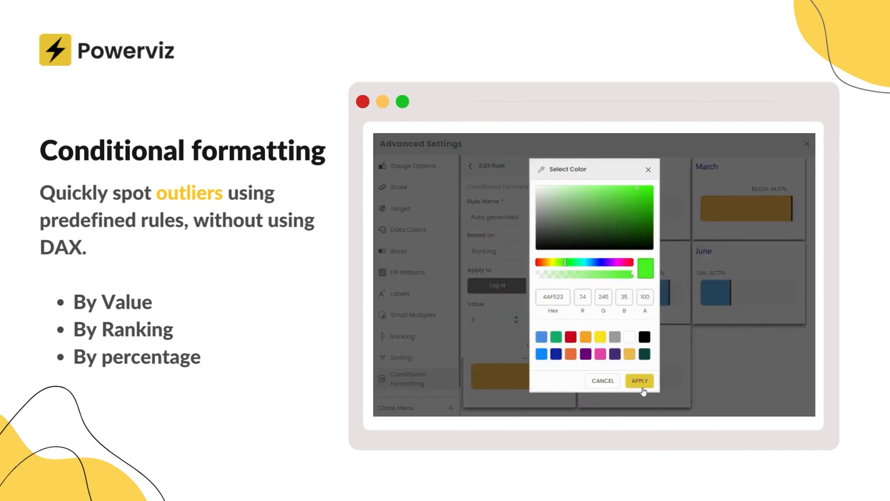
pyautogui.click(640, 382)
pyautogui.click(580, 347)
pyautogui.click(593, 249)
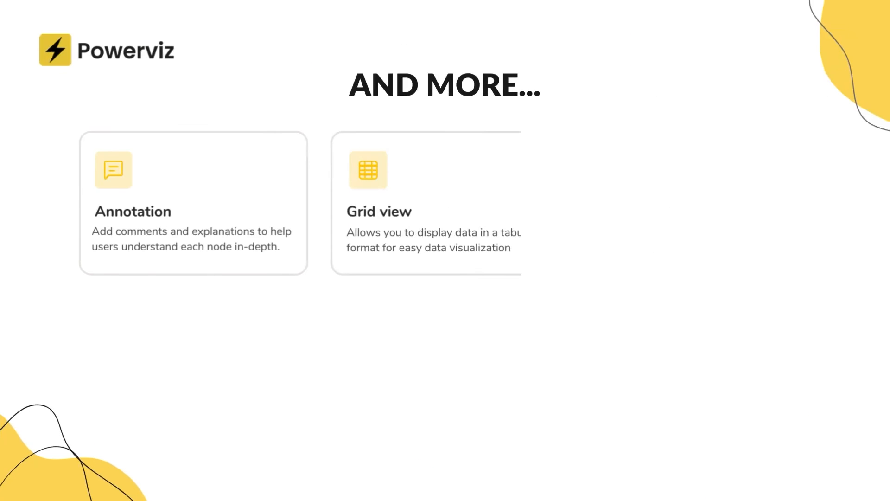